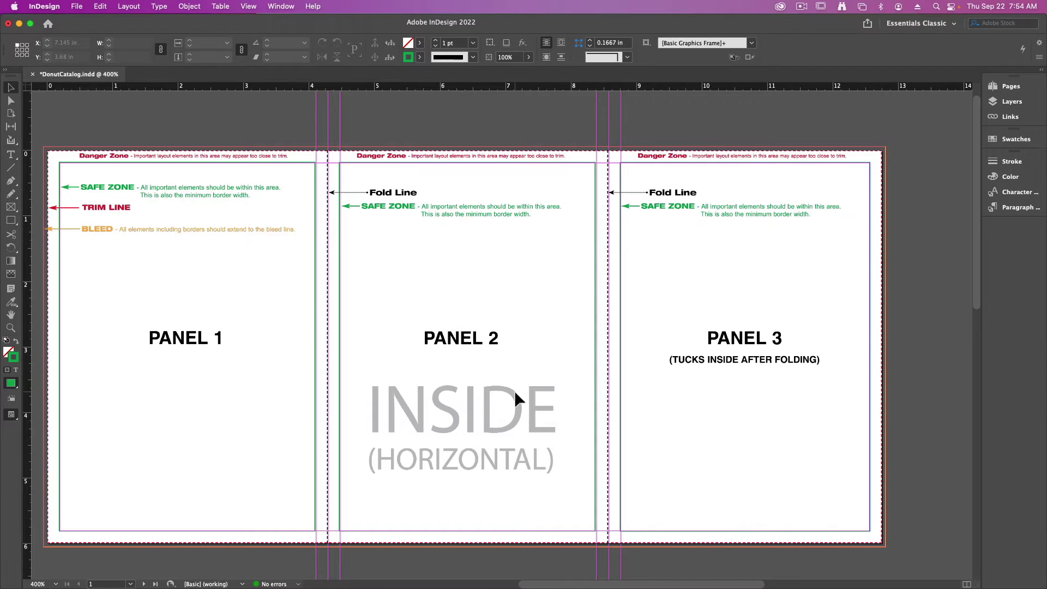
Switch to the Kid funds folder in Finder and preview Product-Donuts.jpg and Donut Descriptions.rtf.
key("ctrl+Up")
left_click(826, 201)
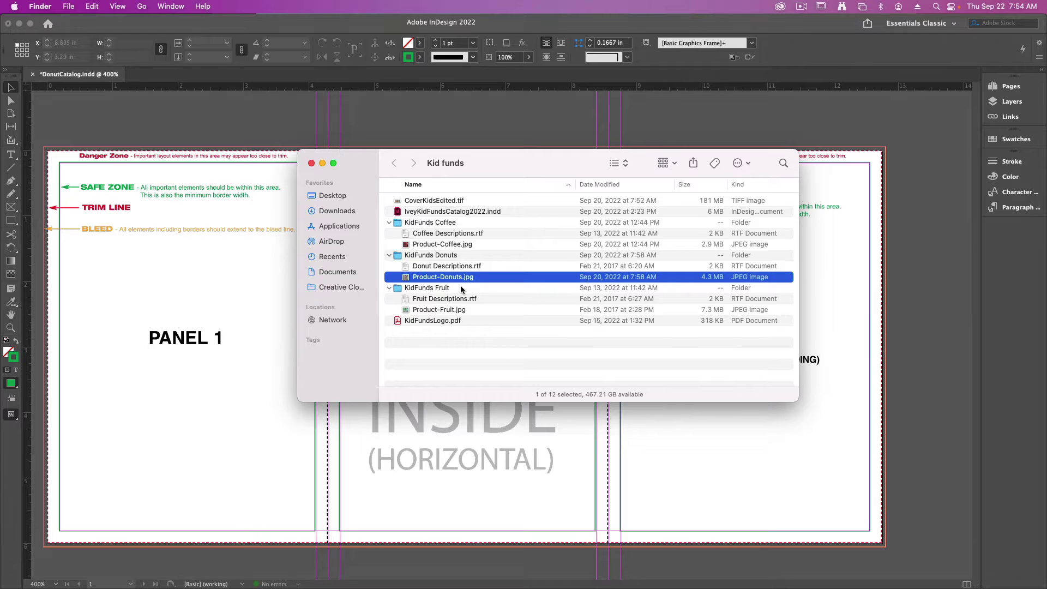
key("space")
key("space")
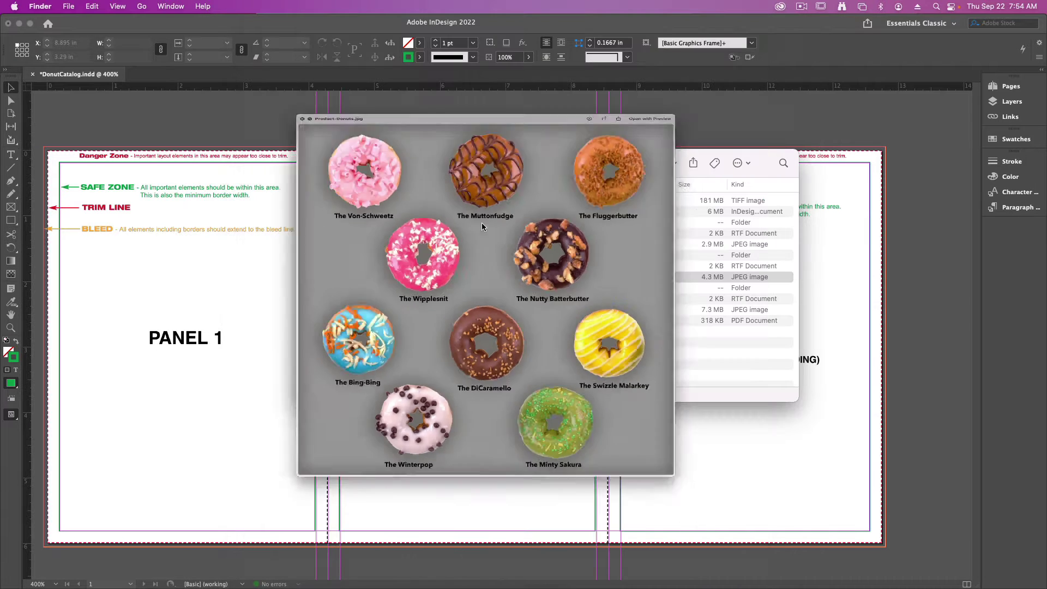
key("Up")
key("space")
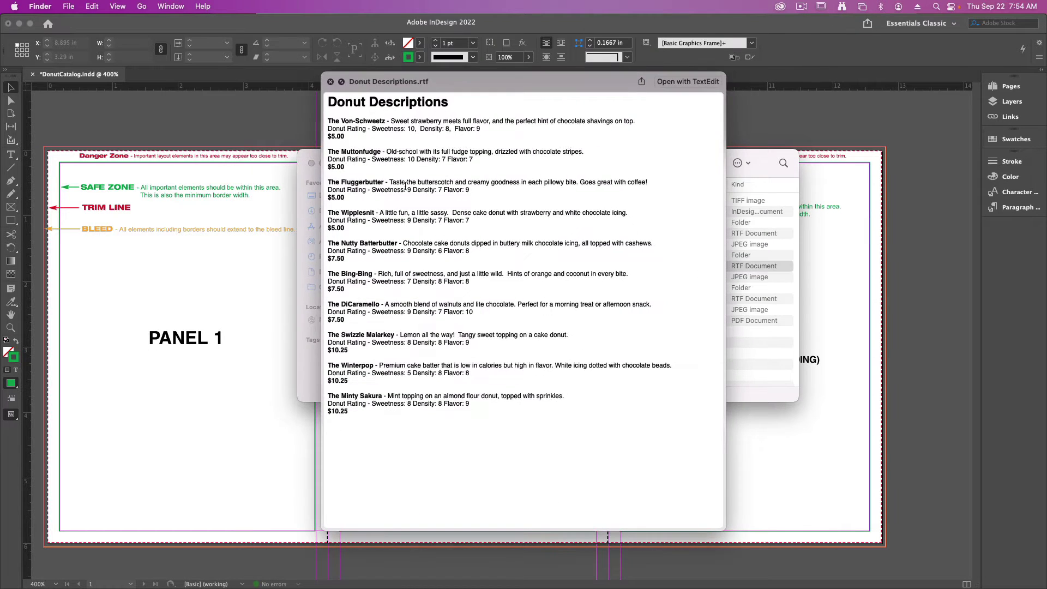
key("space")
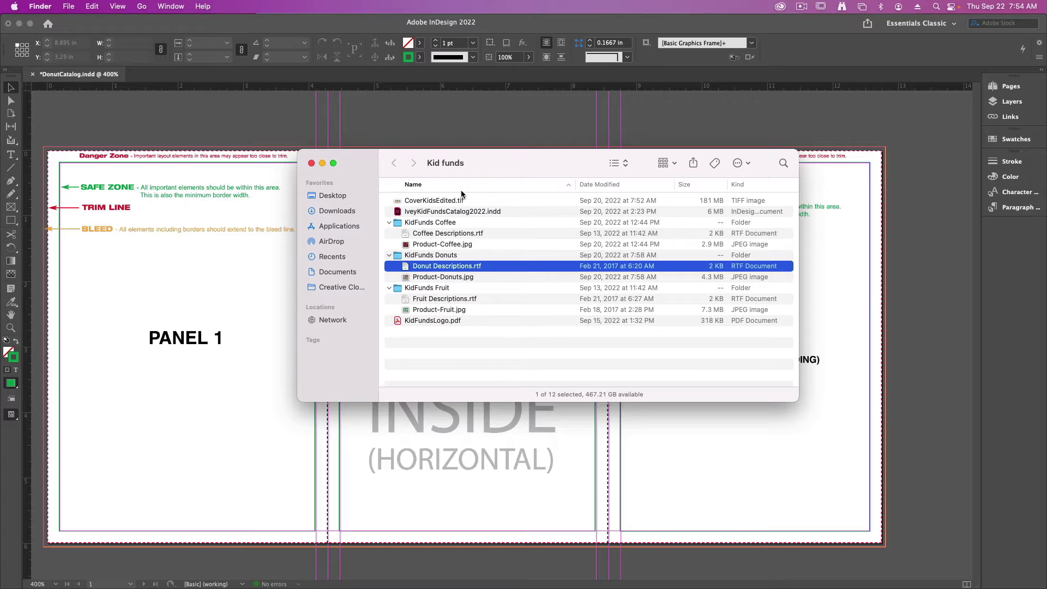
Examine the saved donut paths of Product-Donuts.jpg in Photoshop, then return to the DonutCatalog.indd layout in InDesign.
key("ctrl+Up")
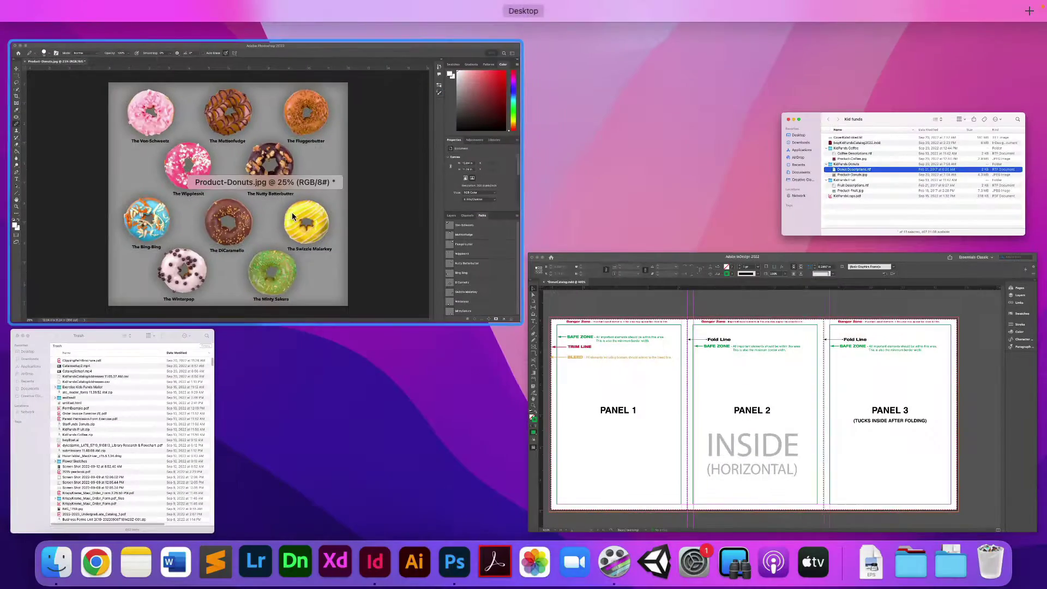
left_click(292, 212)
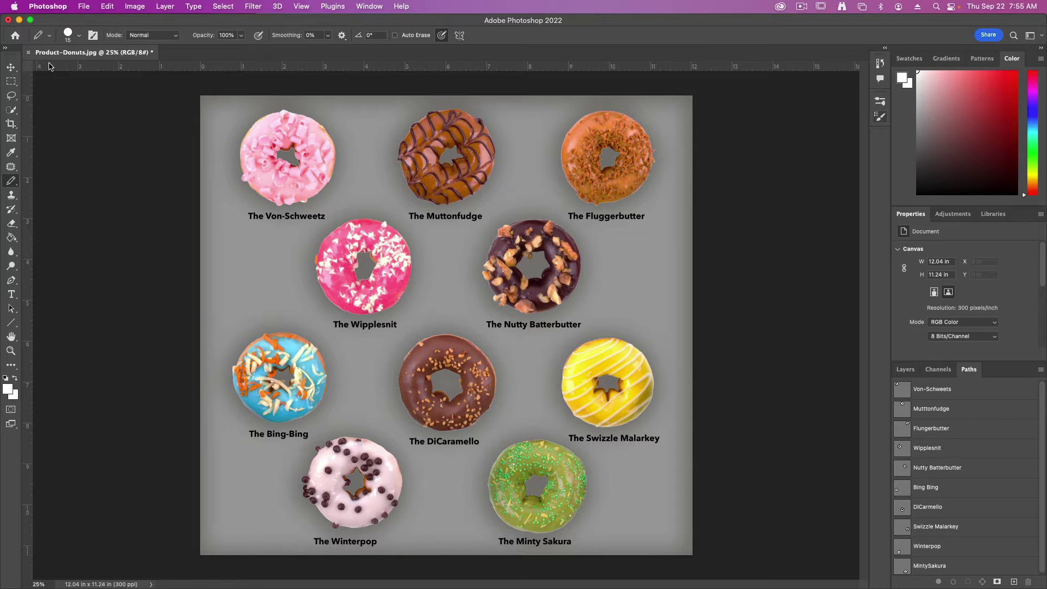
left_click(9, 19)
left_click(524, 240)
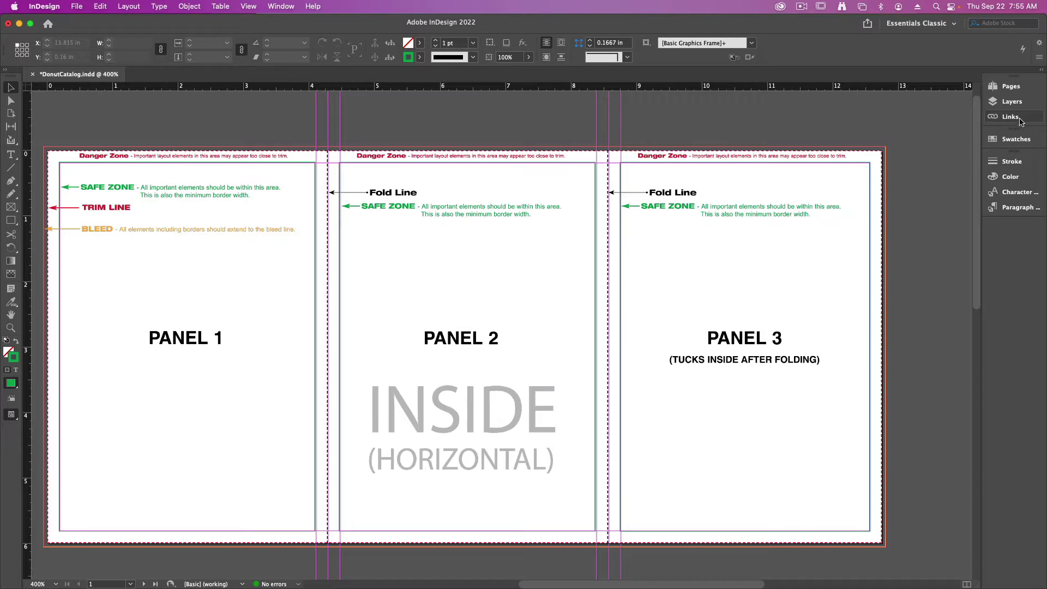
Hide the DOCUMENT TEMPLATE layer so only the blank three-panel page and its guides show.
left_click(1011, 103)
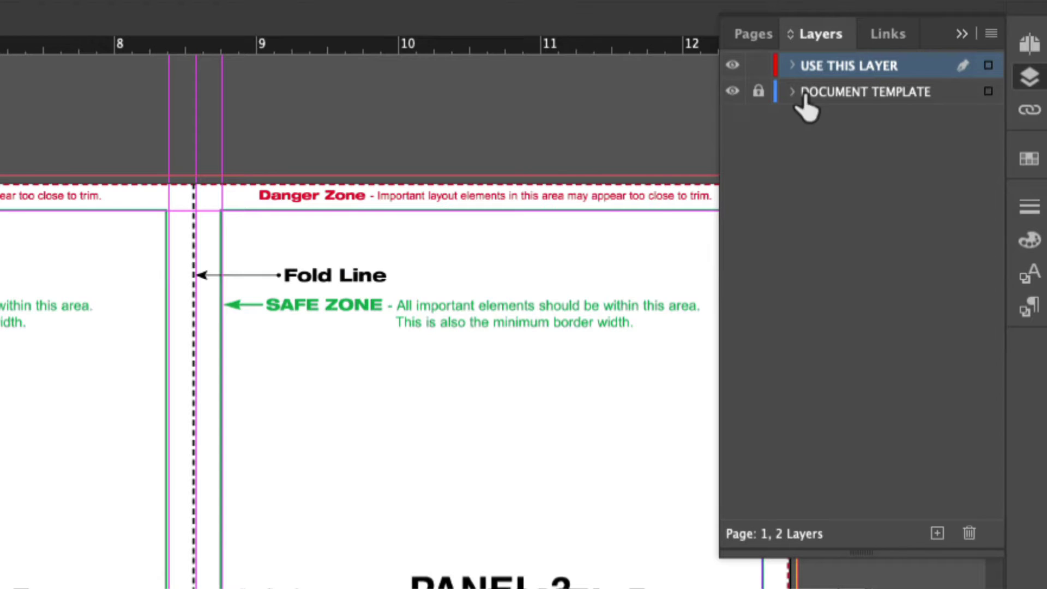
left_click(732, 91)
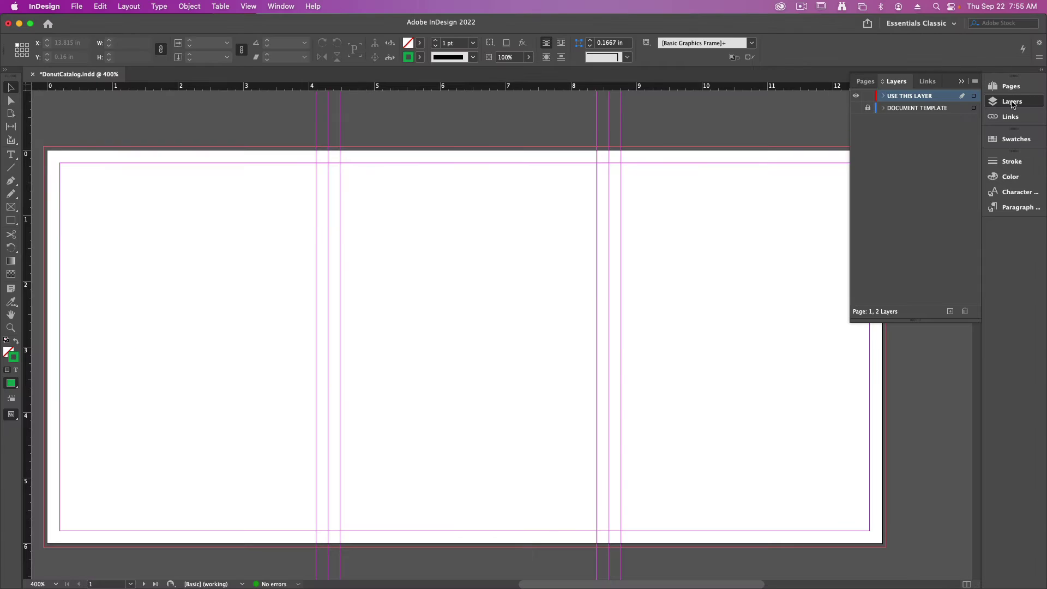
left_click(262, 486)
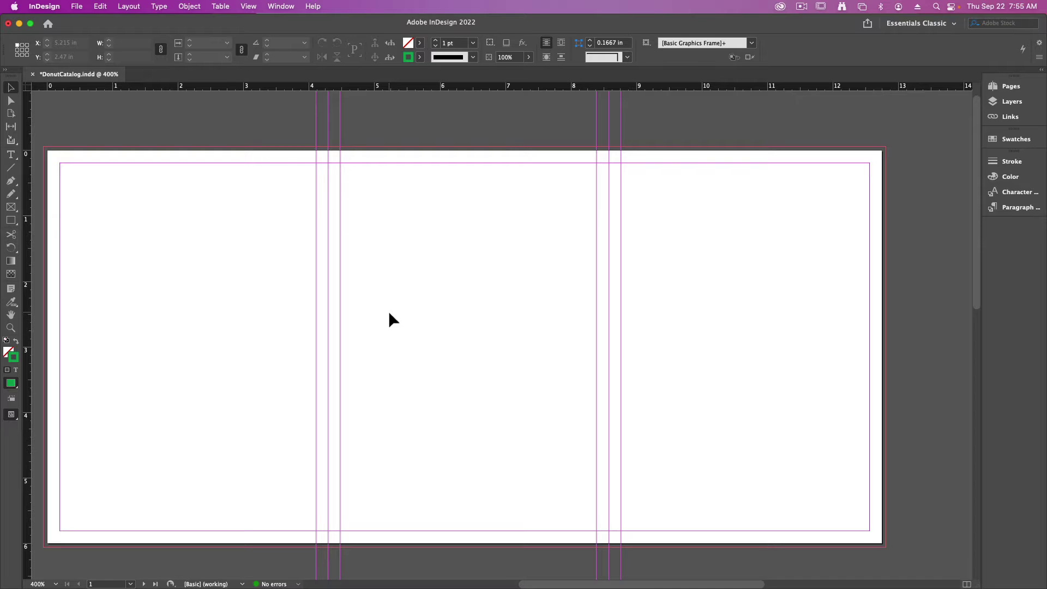
left_click_drag(389, 315, 438, 301)
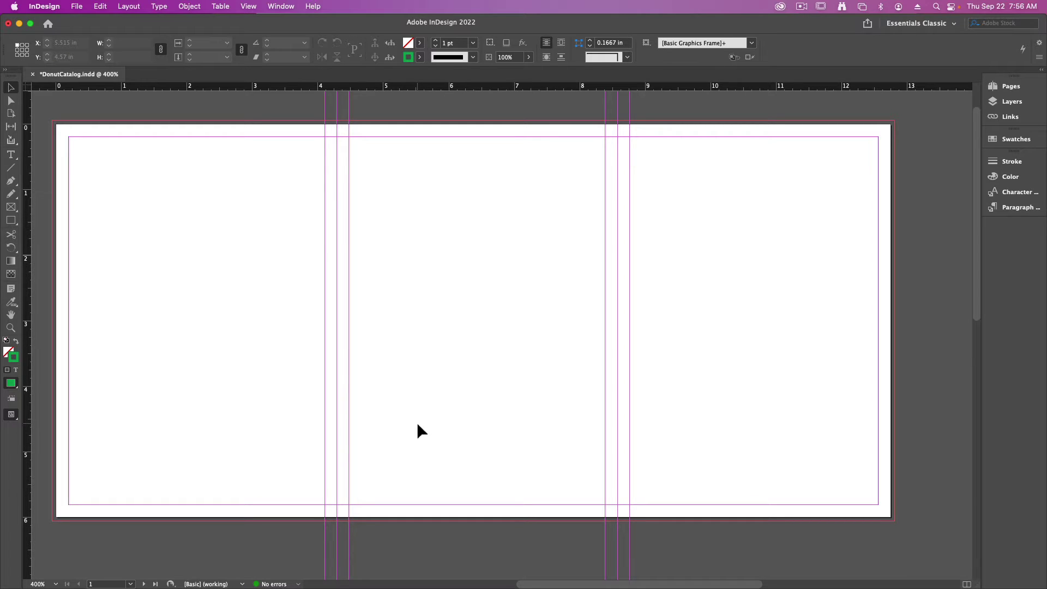
Preview the screenshot of sample grid layouts in Finder, examine the row and column arrangements, and return to InDesign.
key("F11")
left_click(712, 420)
key("space")
key("F11")
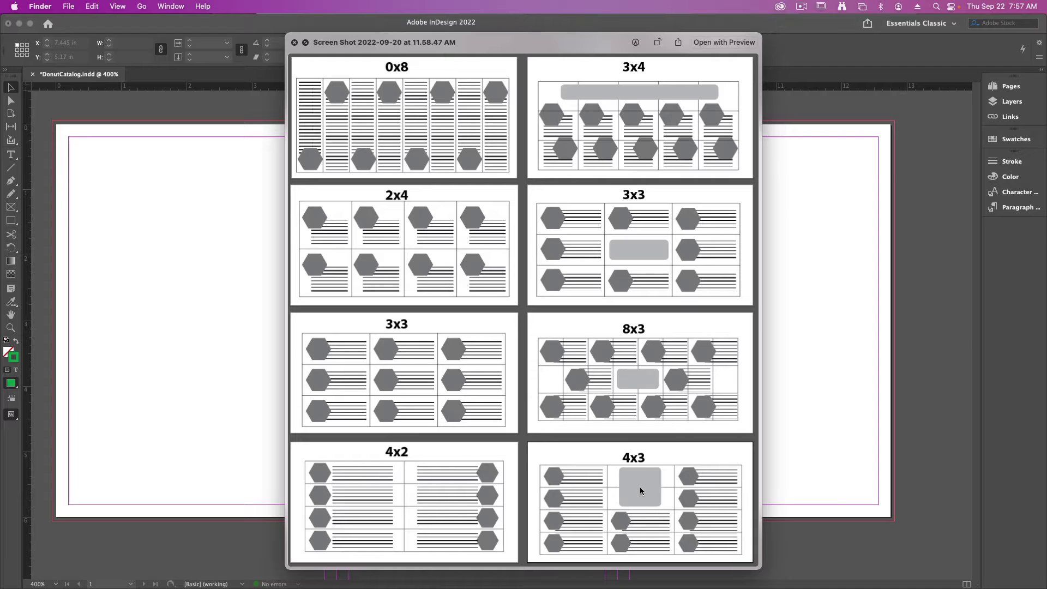
key("space")
left_click(486, 424)
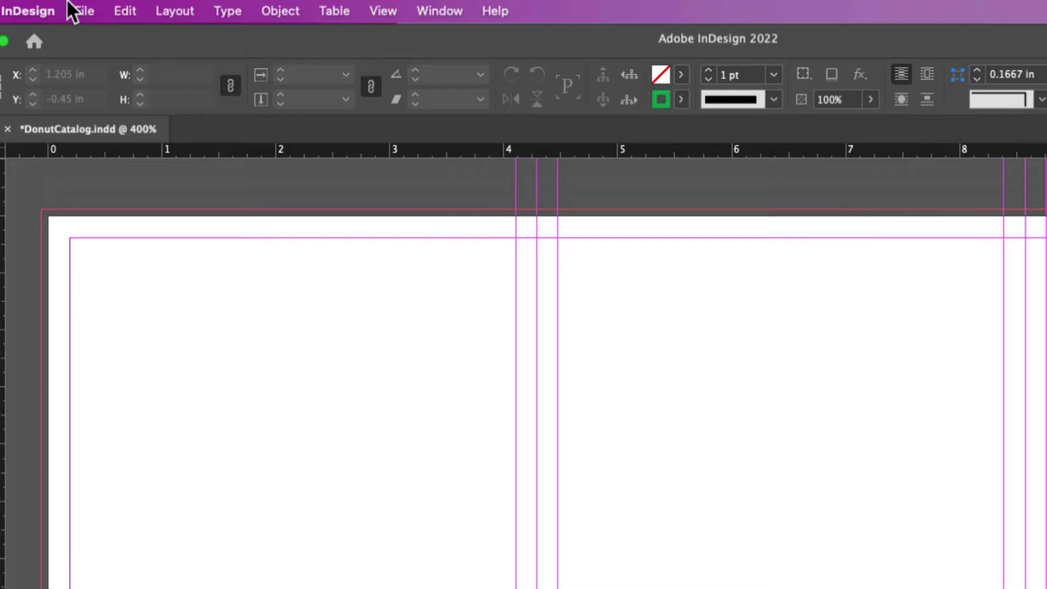
Start creating layout guides fitted to the margins, with 4 rows and a row gutter of 0.
left_click(124, 4)
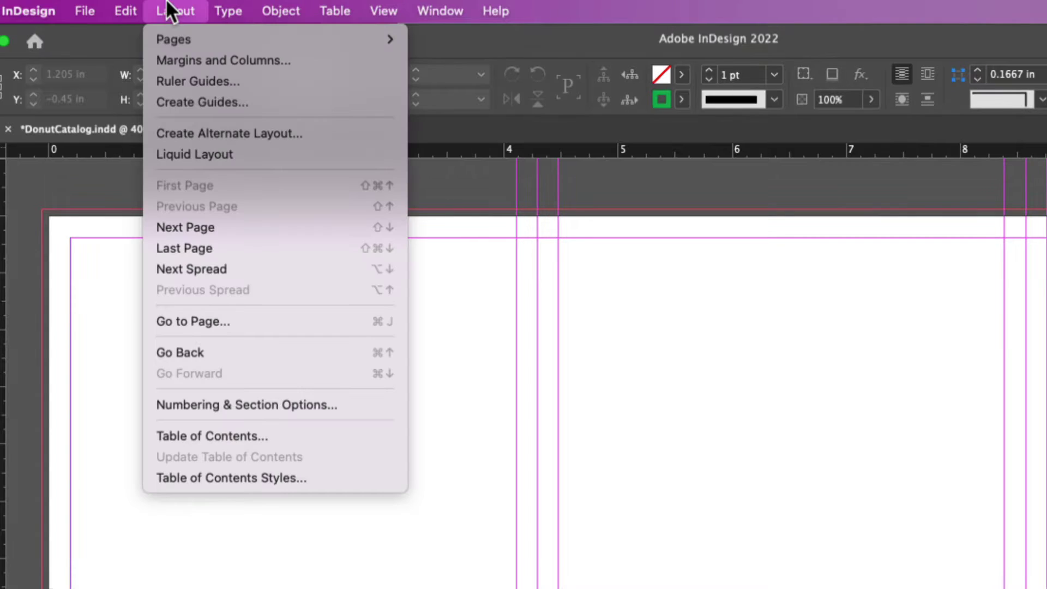
left_click(236, 102)
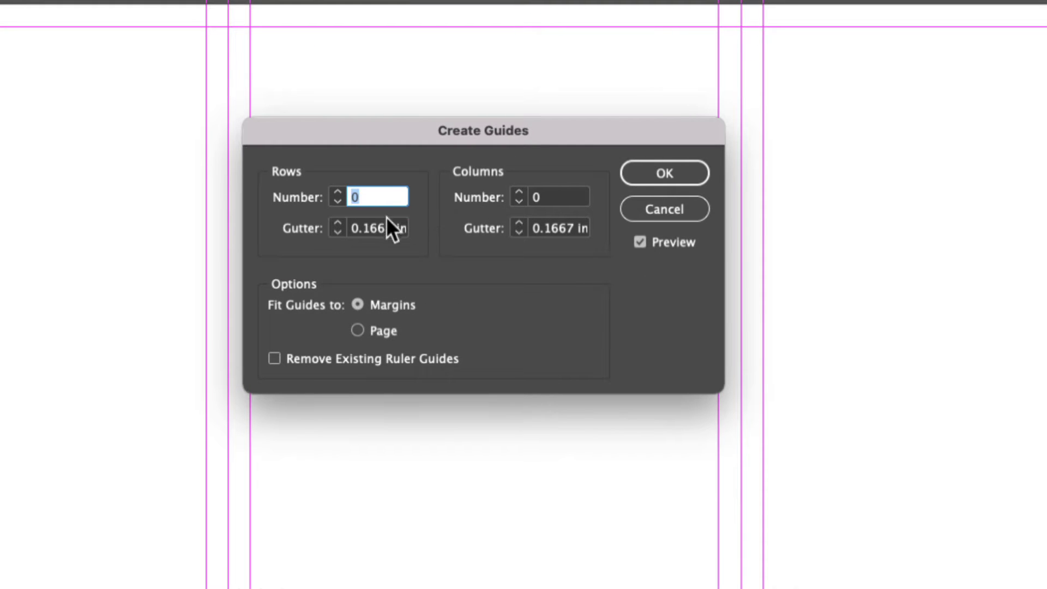
type("4")
key("Tab")
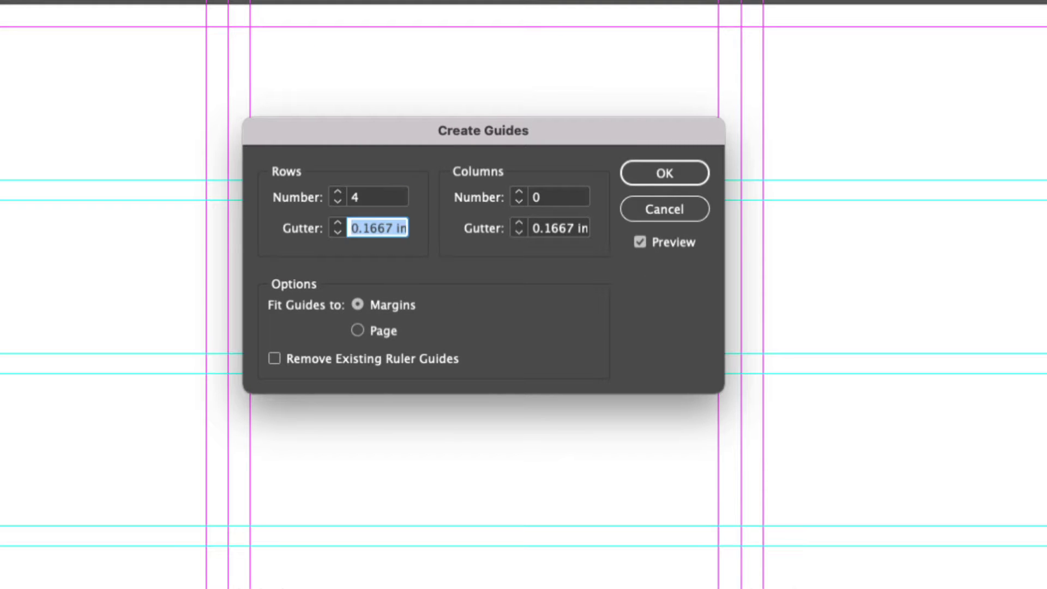
key("Tab")
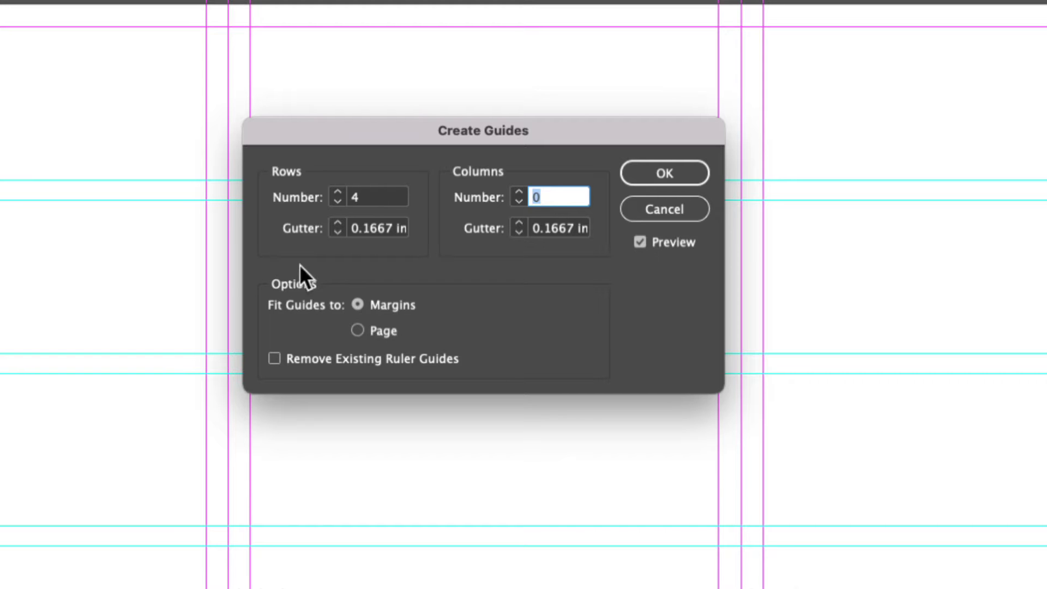
left_click(368, 230)
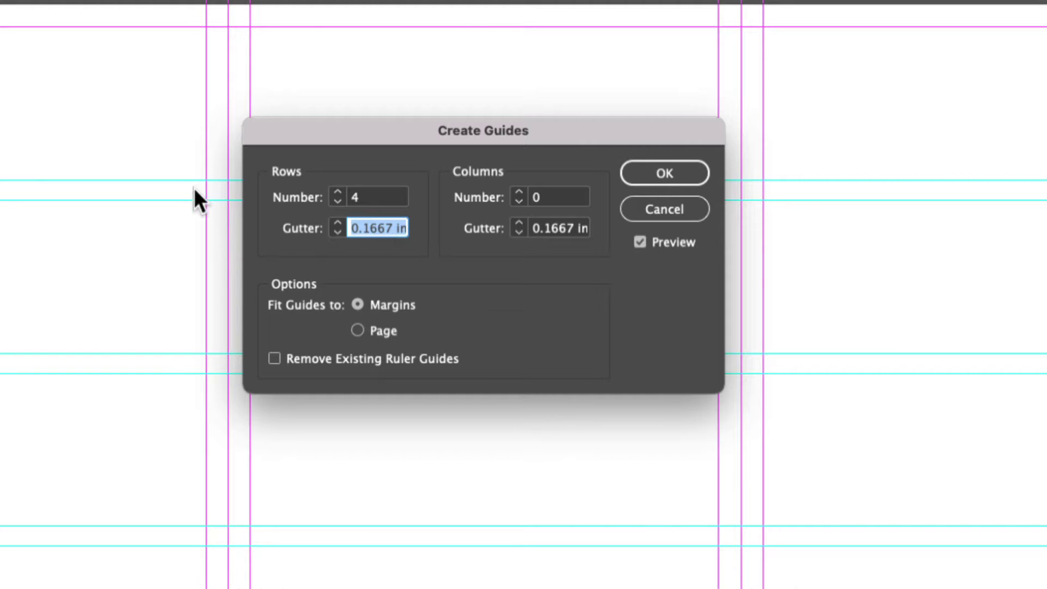
type("0")
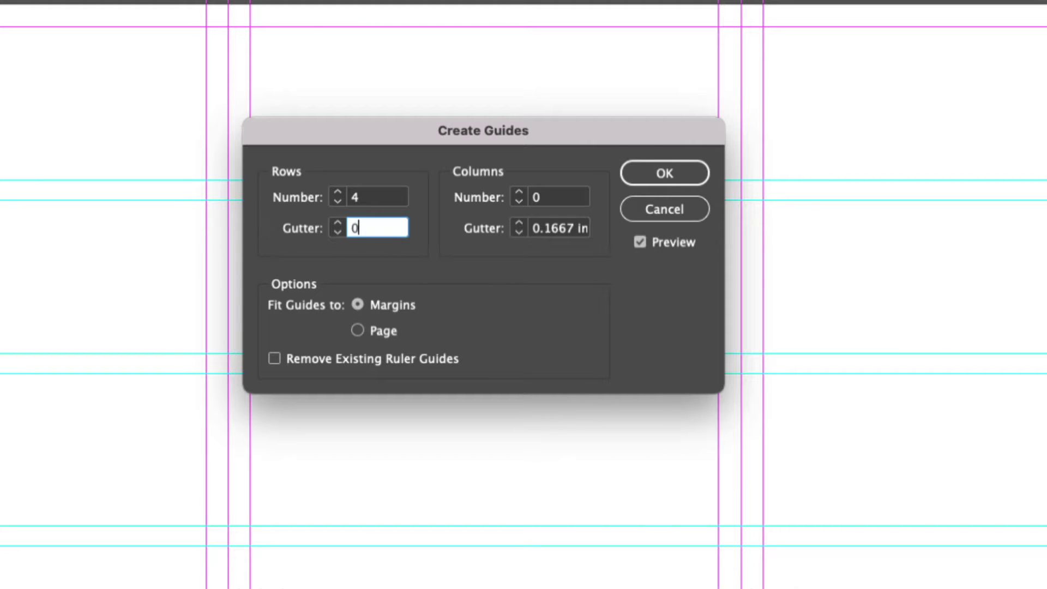
Set the guides to 3 columns with a column gutter of 0 and create them.
left_click(563, 197)
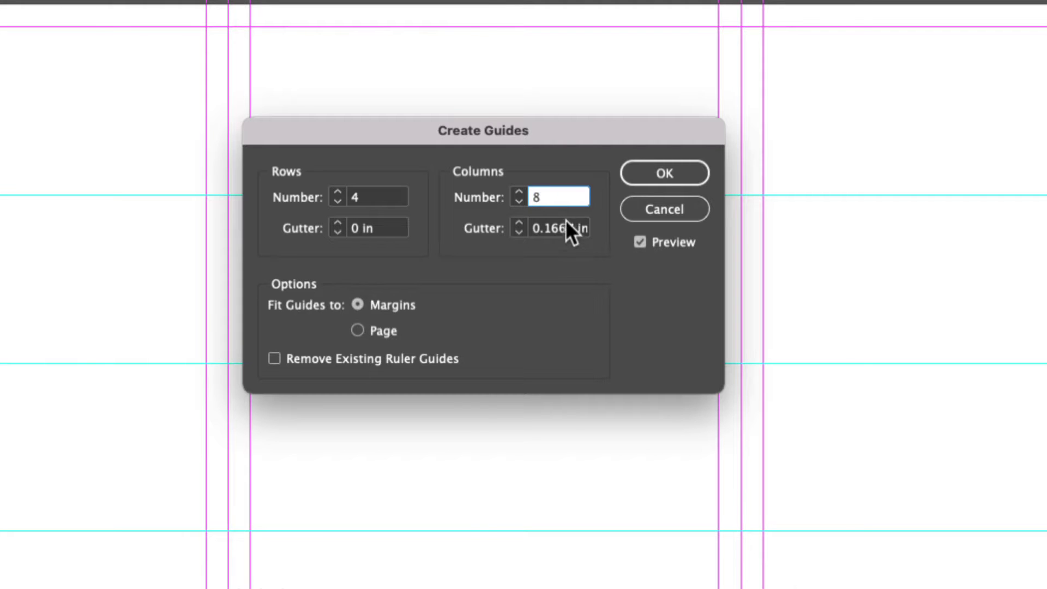
left_click(565, 226)
type("0")
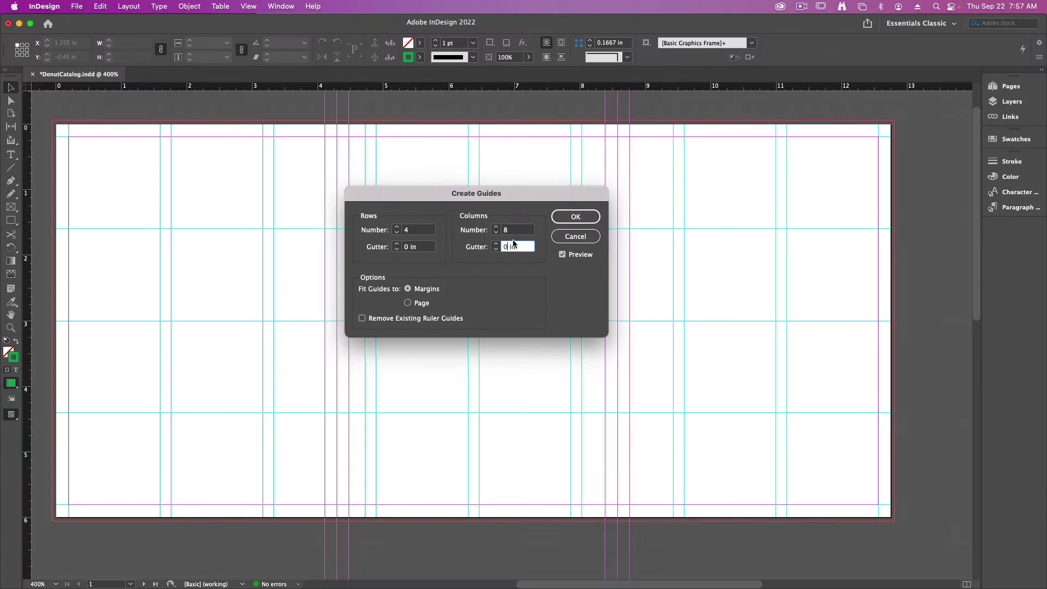
left_click(550, 210)
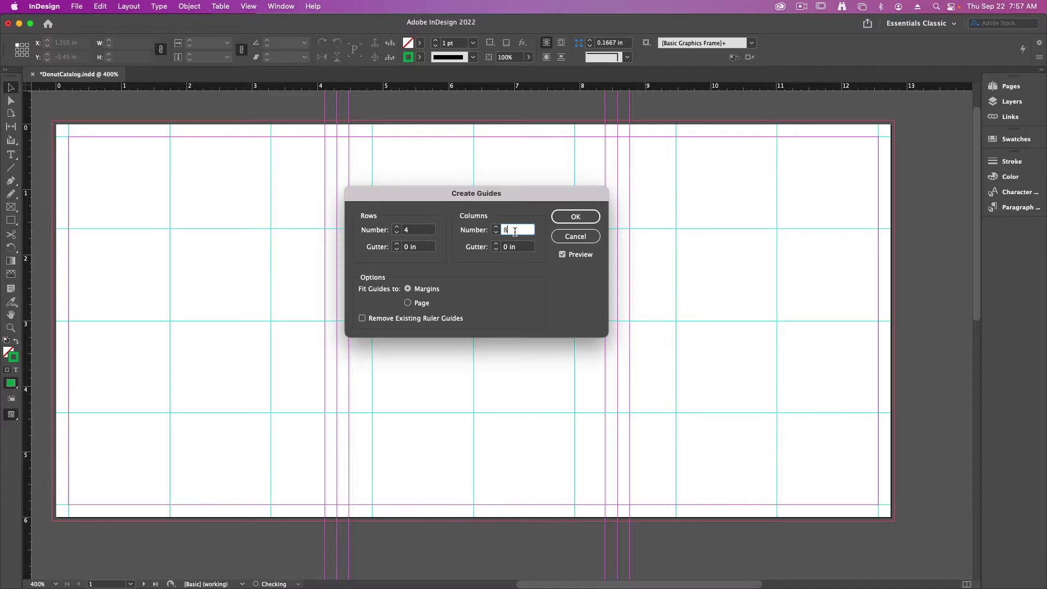
double_click(515, 230)
type("3")
key("Tab")
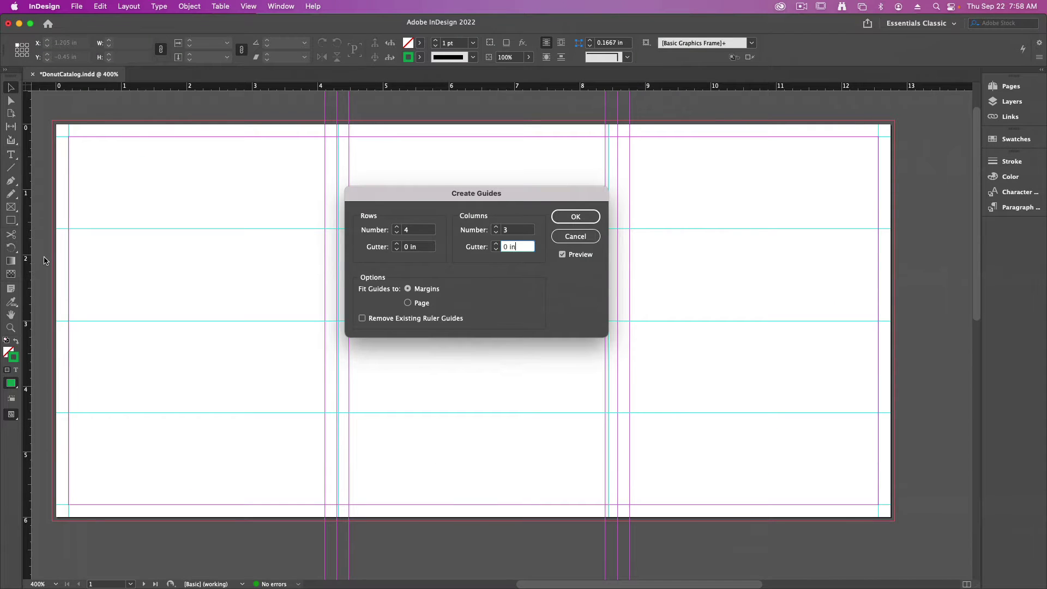
left_click(576, 216)
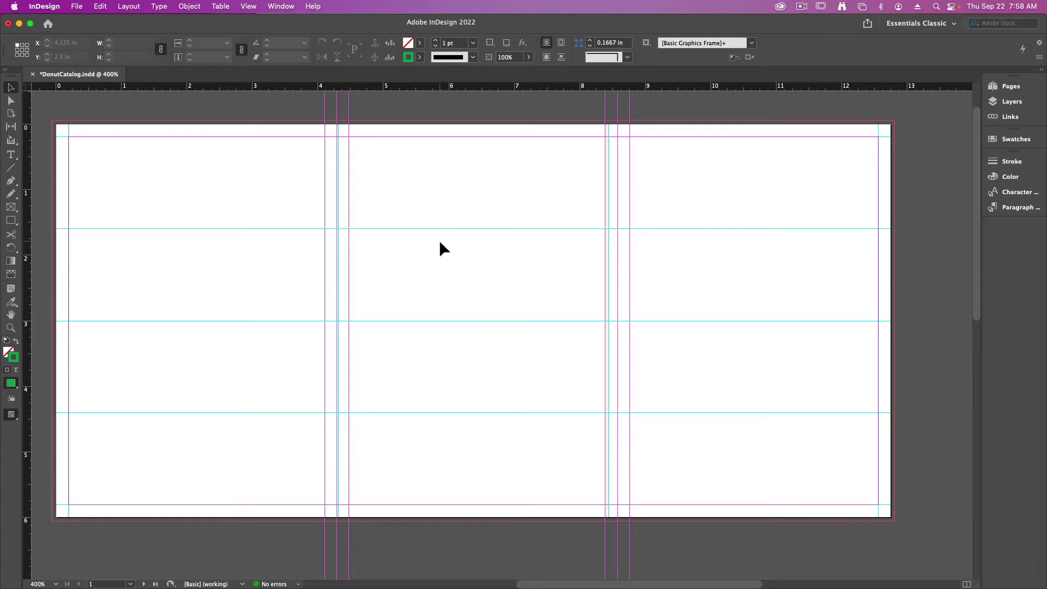
Place Product-Donuts.jpg from KidFunds Donuts in the page's upper-left area, about 4.09 in wide and 3.82 in high.
left_click(89, 6)
left_click(112, 166)
left_click(365, 110)
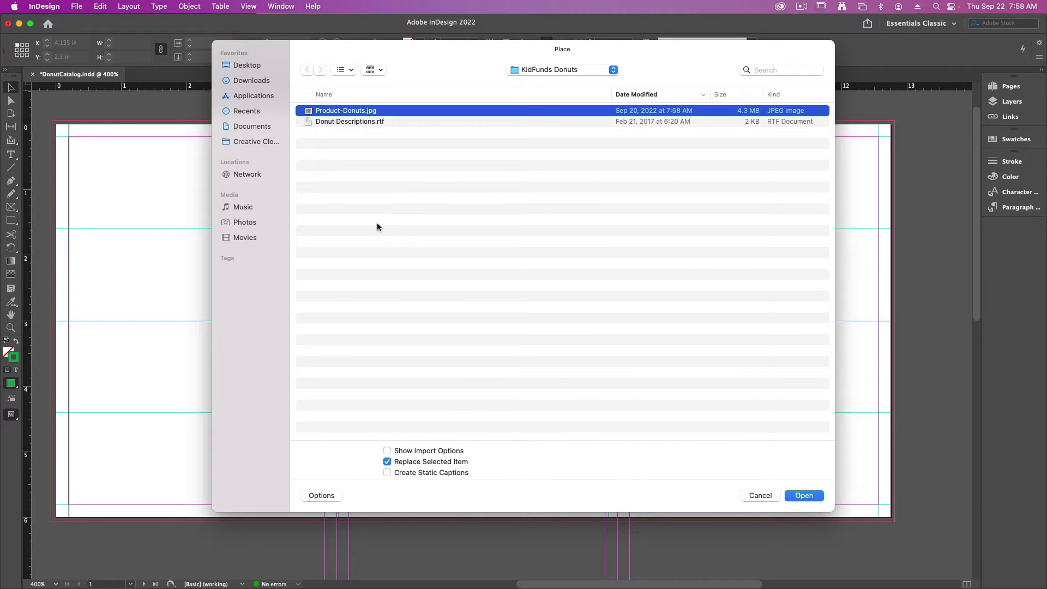
left_click(805, 496)
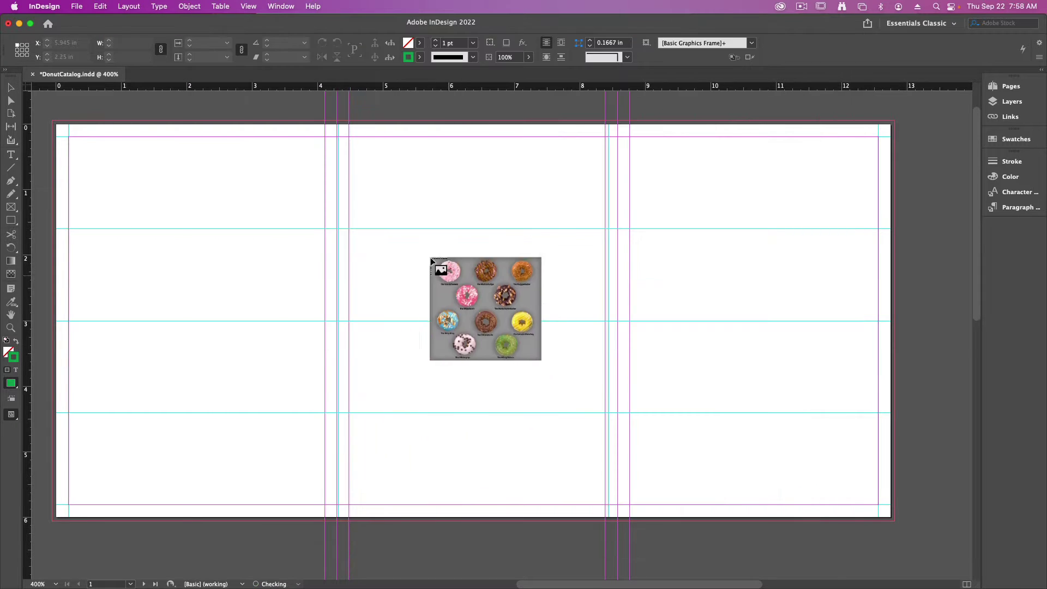
left_click_drag(99, 147, 367, 397)
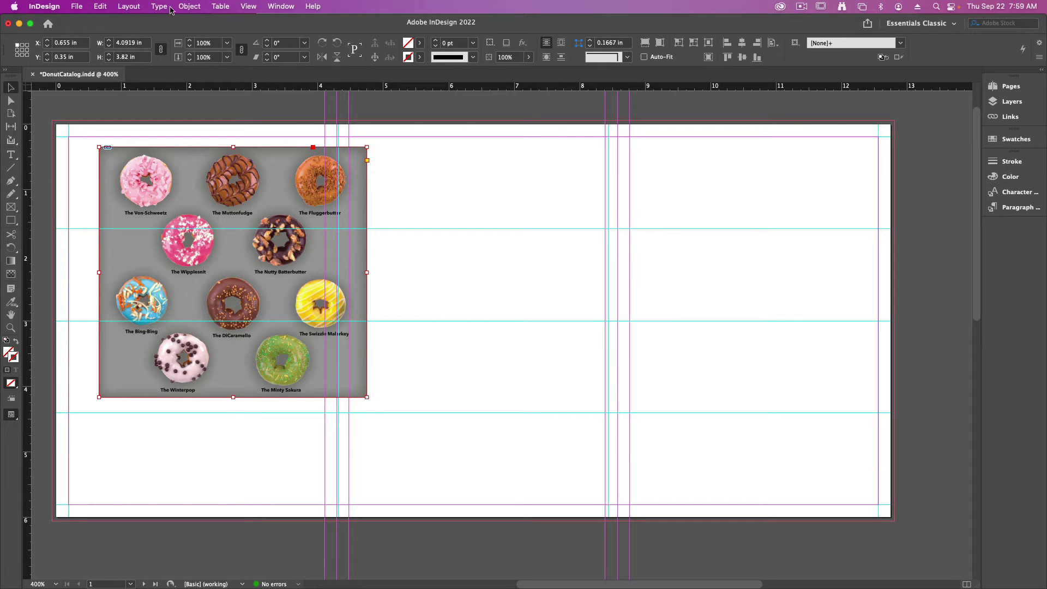
Apply a Photoshop Path clipping path to the placed image, using the Von-Schweets path with preview on.
left_click(191, 5)
mouse_move(202, 324)
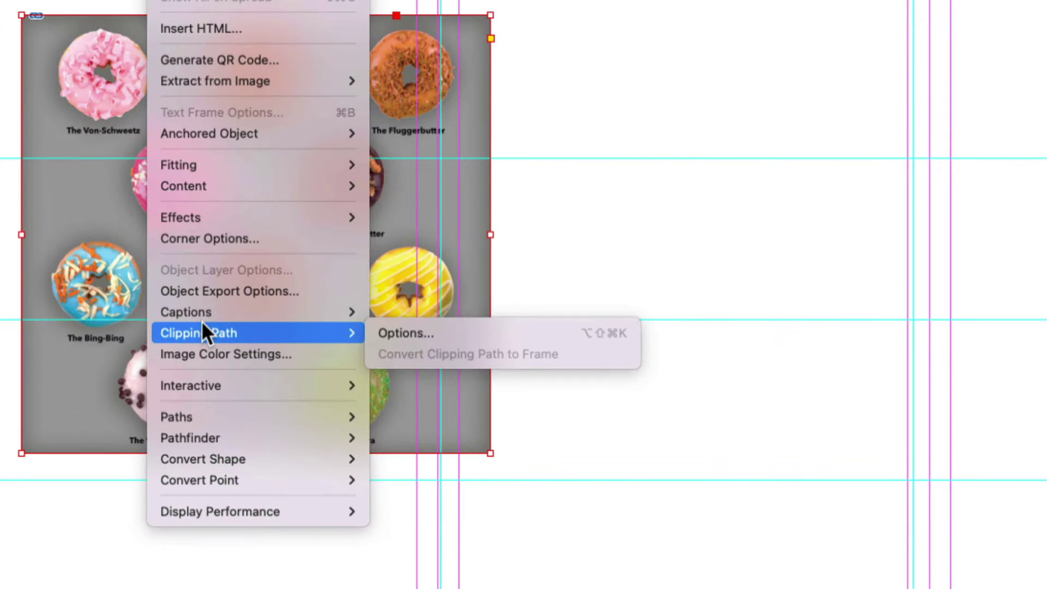
left_click(411, 335)
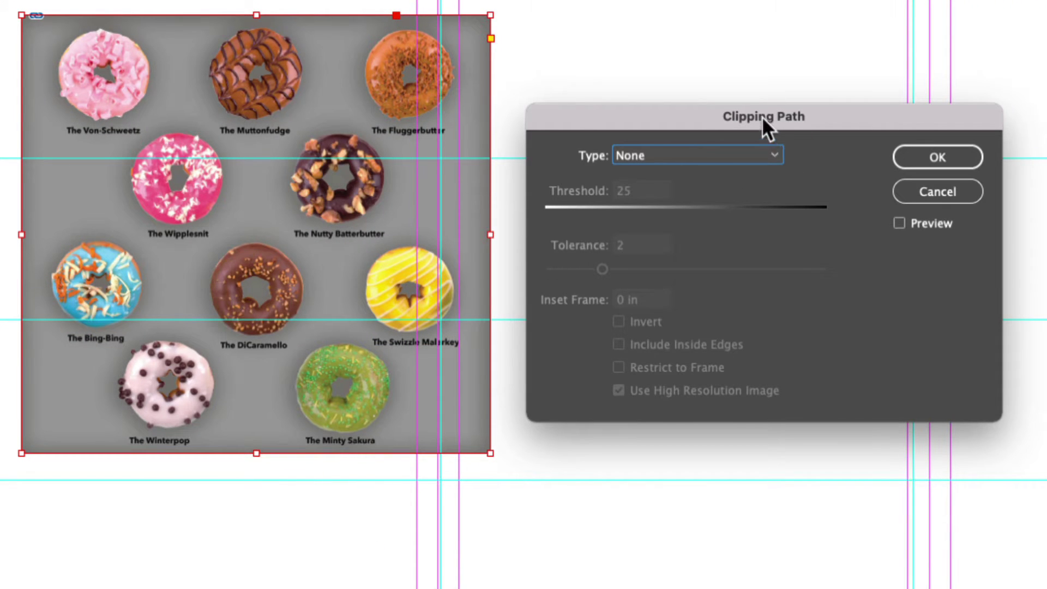
left_click(769, 156)
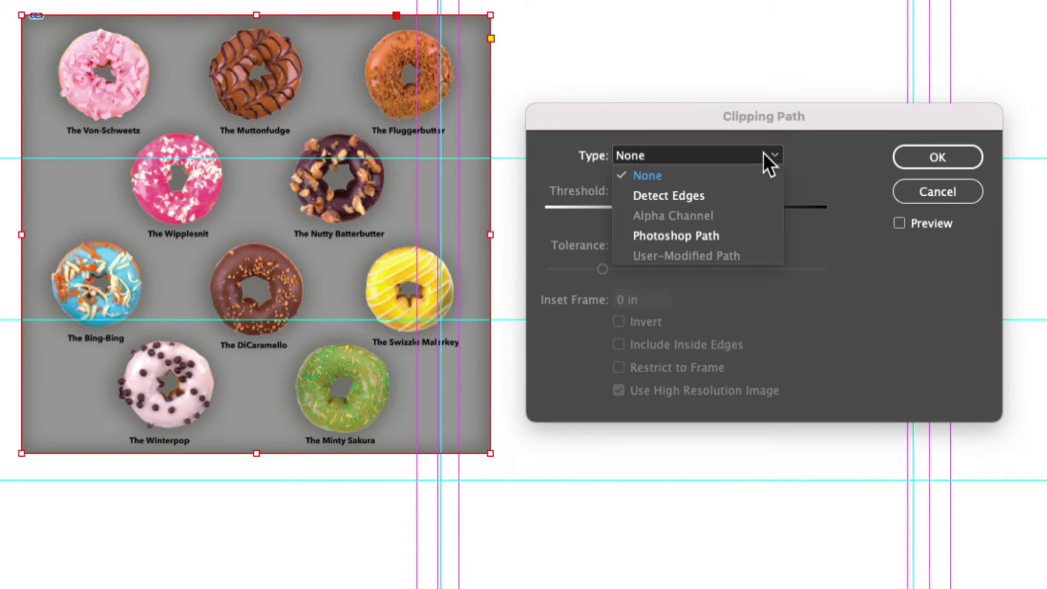
left_click(725, 240)
left_click(640, 180)
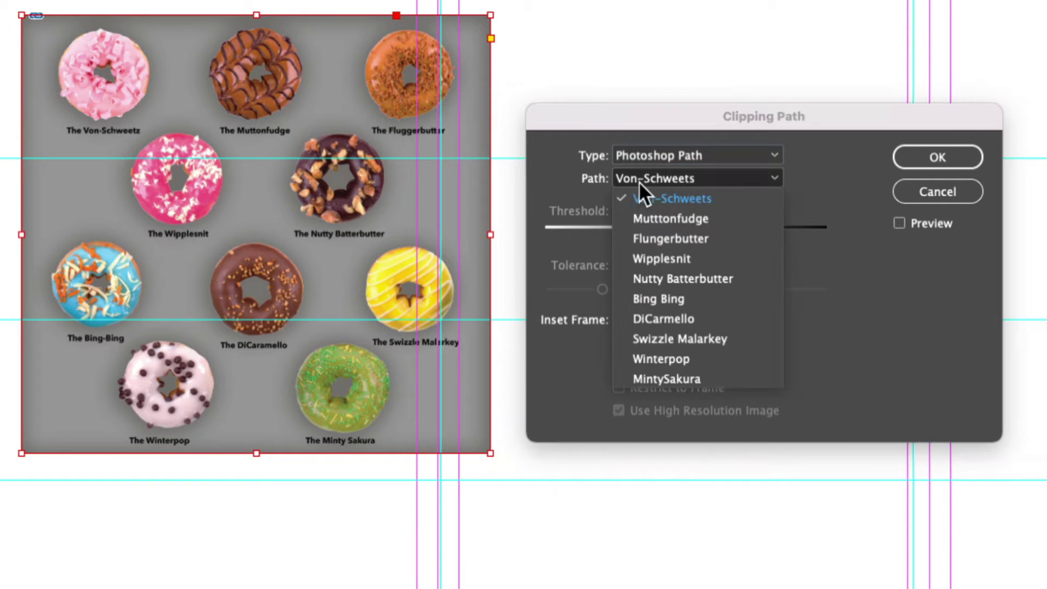
left_click(661, 196)
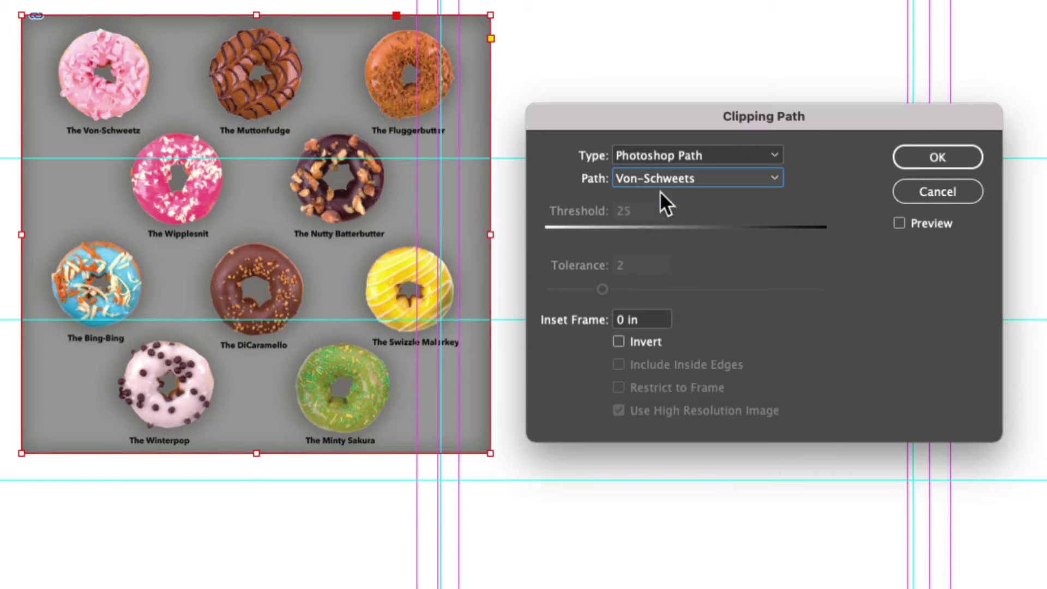
left_click(899, 223)
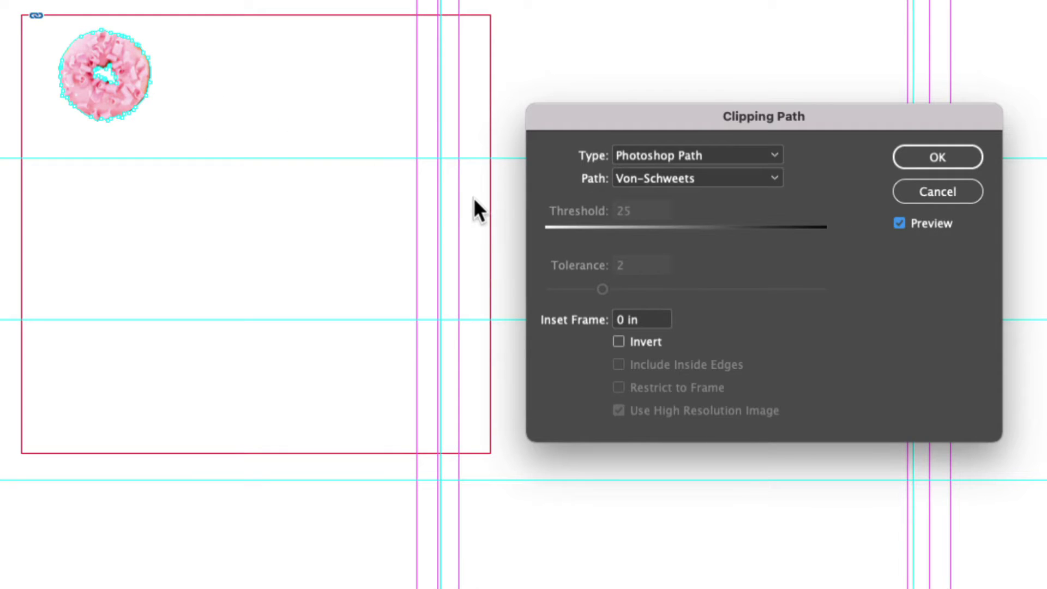
key("Return")
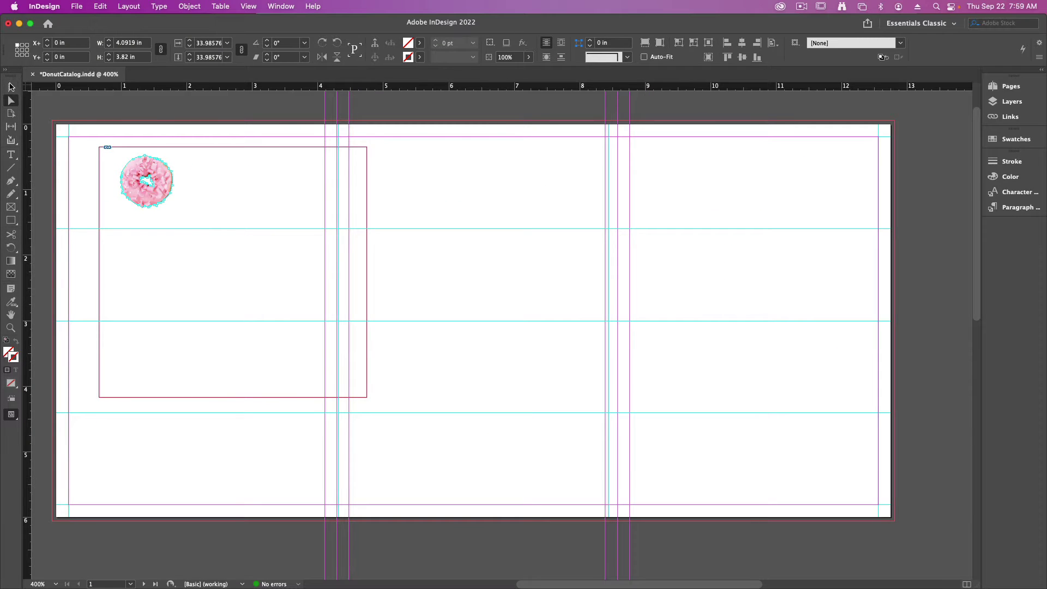
Crop the frame around the pink donut to about 0.91 by 1.04 in and duplicate it side by side in the first grid cell.
left_click(11, 87)
left_click(125, 207)
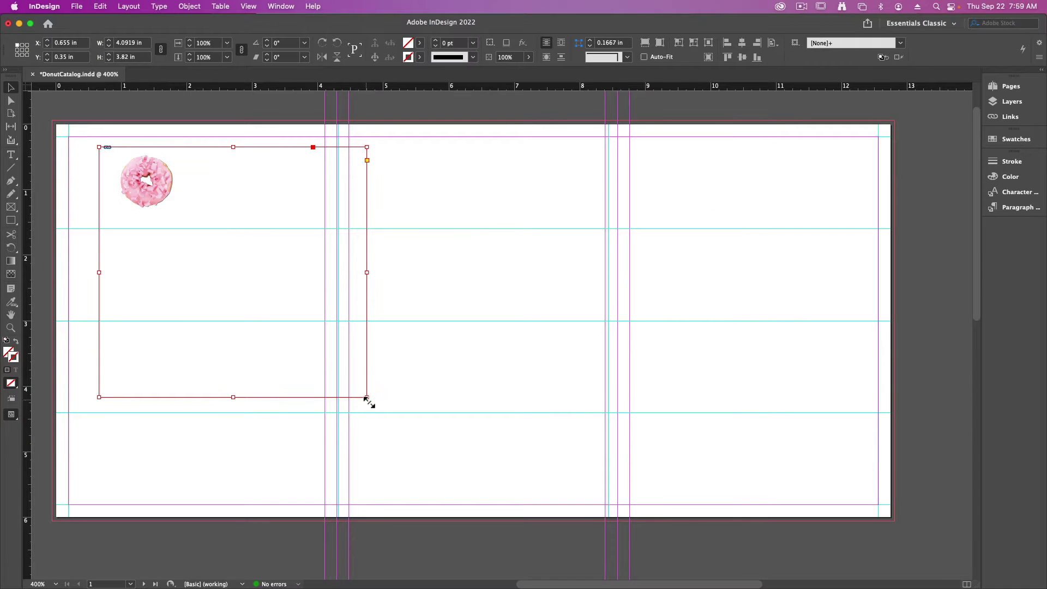
left_click_drag(366, 397, 176, 217)
left_click_drag(99, 147, 197, 166)
left_click(95, 146)
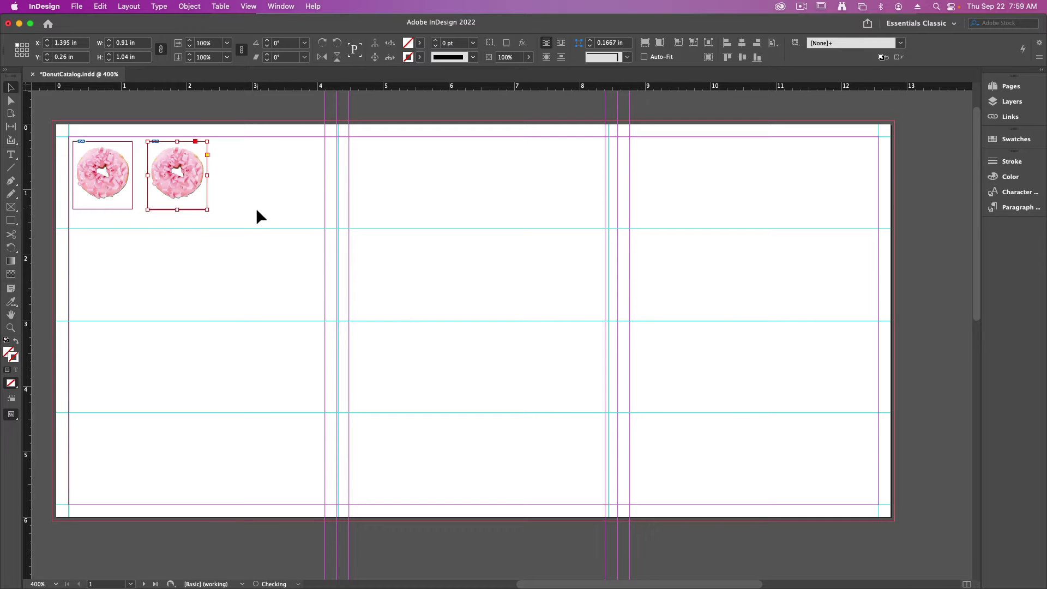
Apply the Mutttonfudge Photoshop clipping path to the second frame's image and reposition the image so that donut fills the frame.
left_click(189, 6)
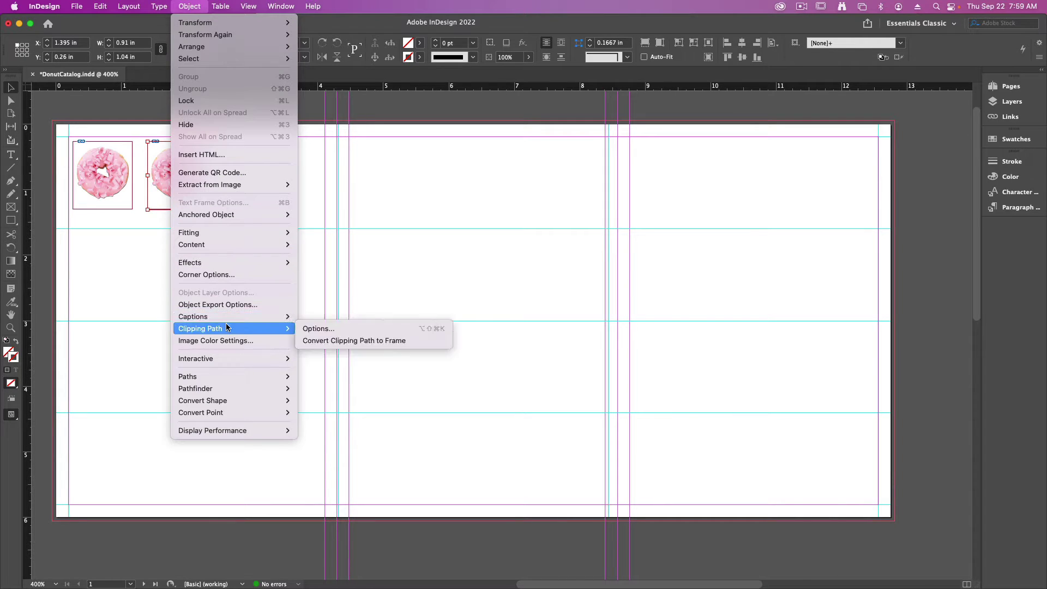
mouse_move(224, 322)
left_click(327, 329)
left_click(474, 240)
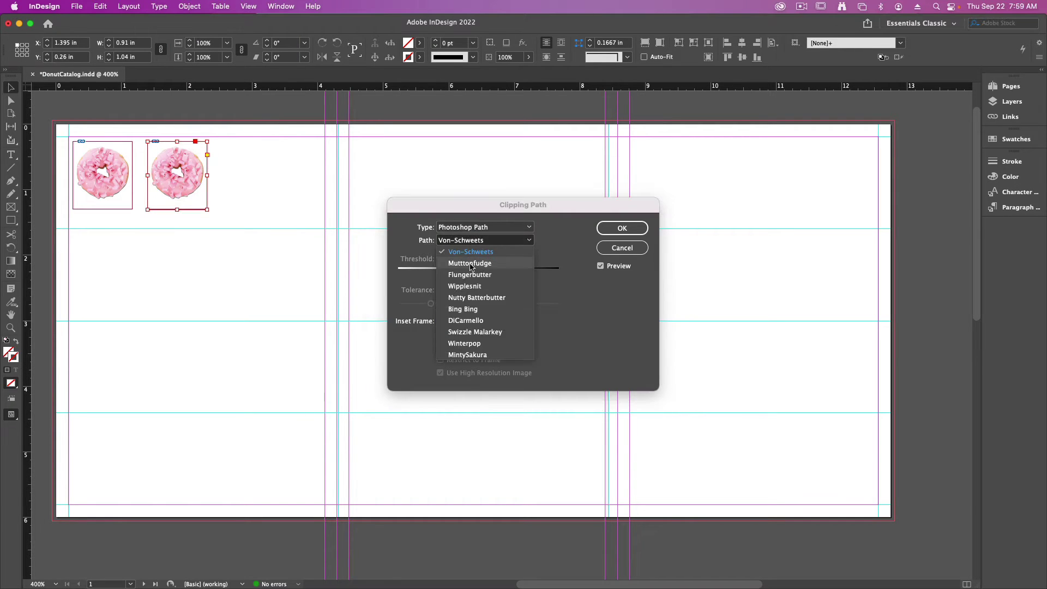
left_click(464, 252)
left_click(623, 228)
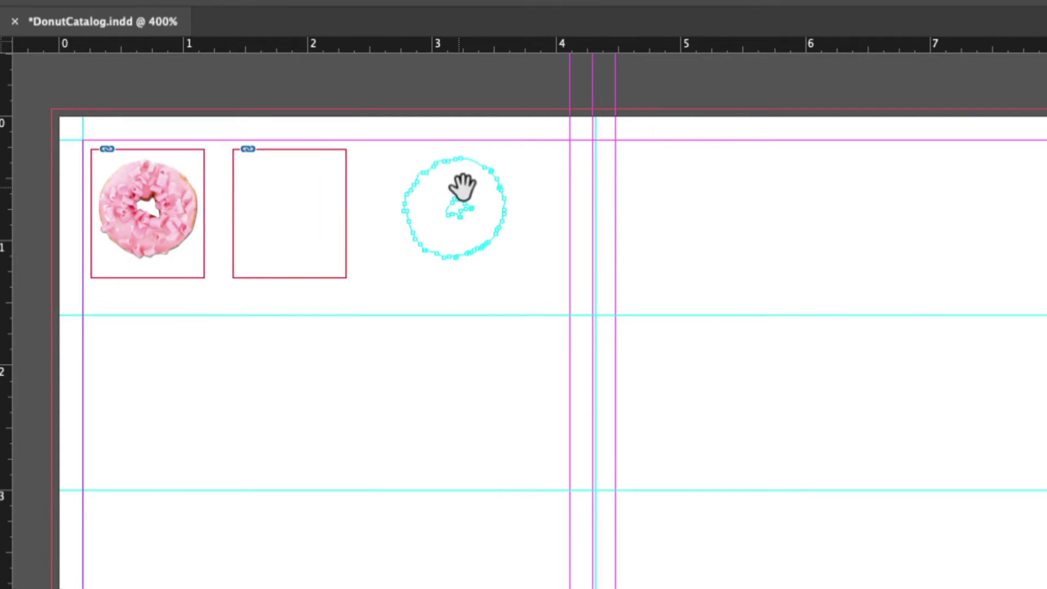
left_click_drag(484, 188, 320, 196)
left_click(299, 169)
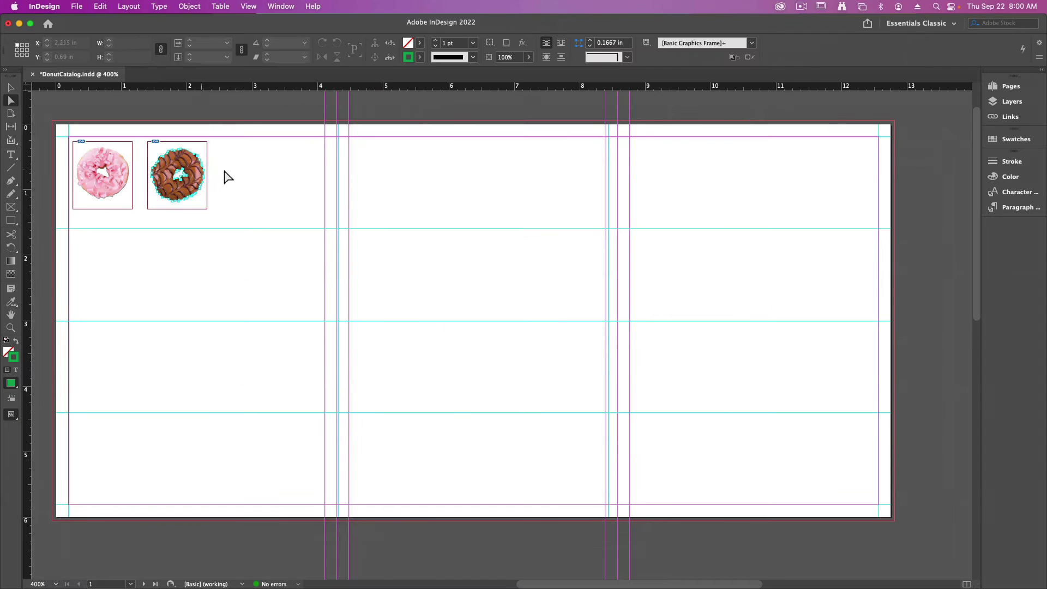
Duplicate the chocolate-drizzled donut frame beside itself to form a third frame in the row.
left_click_drag(192, 159, 259, 159)
key("super+z")
left_click(11, 88)
left_click_drag(185, 160, 273, 159)
key("super+z")
Switch the third frame's clipping path to Flungerbutter and reposition the image so the butterscotch donut sits inside the frame.
left_click(177, 9)
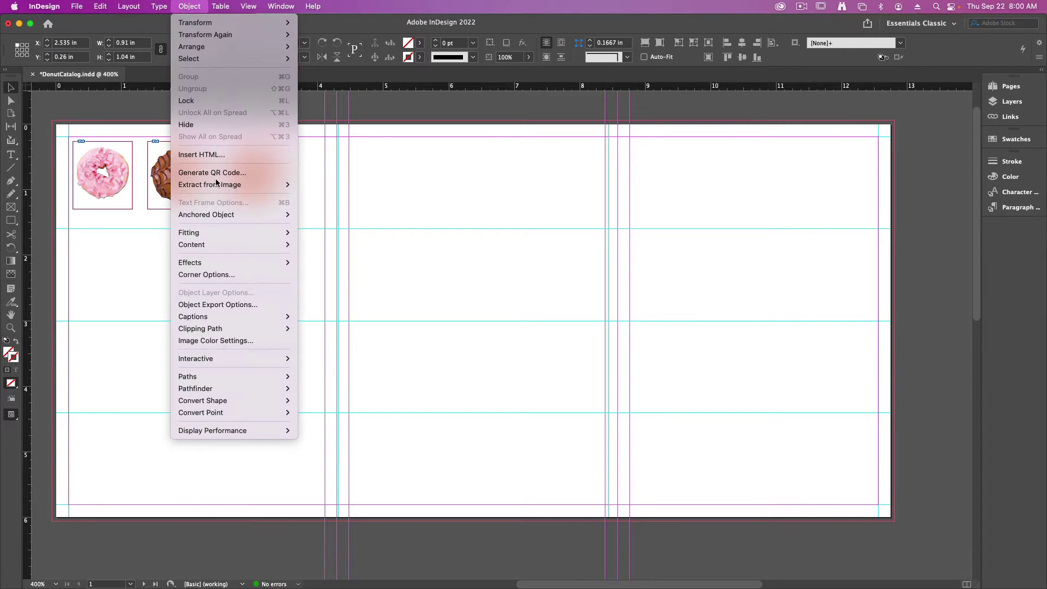
mouse_move(247, 328)
left_click(320, 332)
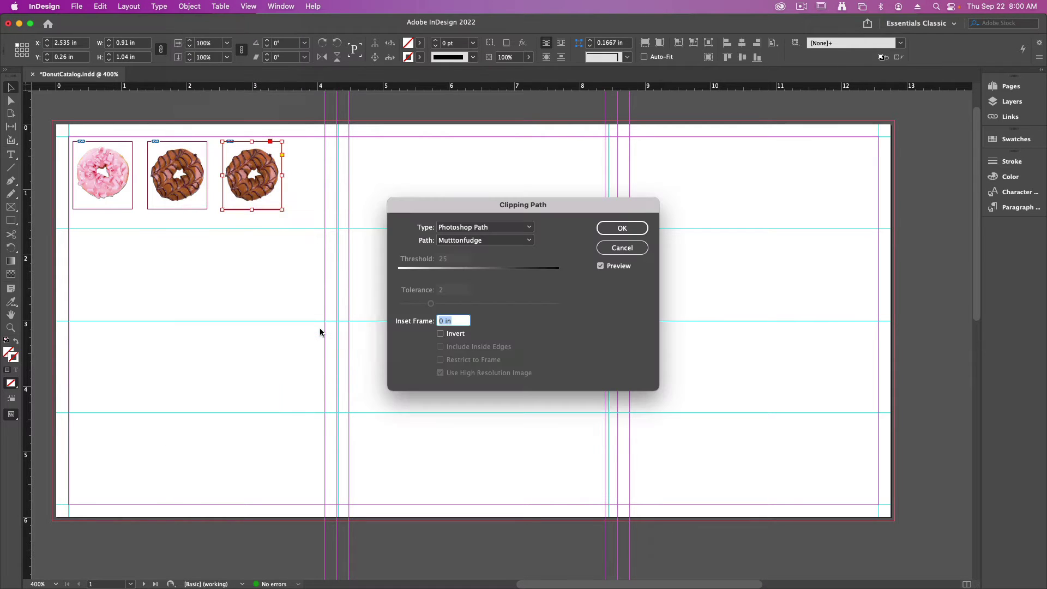
left_click(485, 240)
left_click(494, 269)
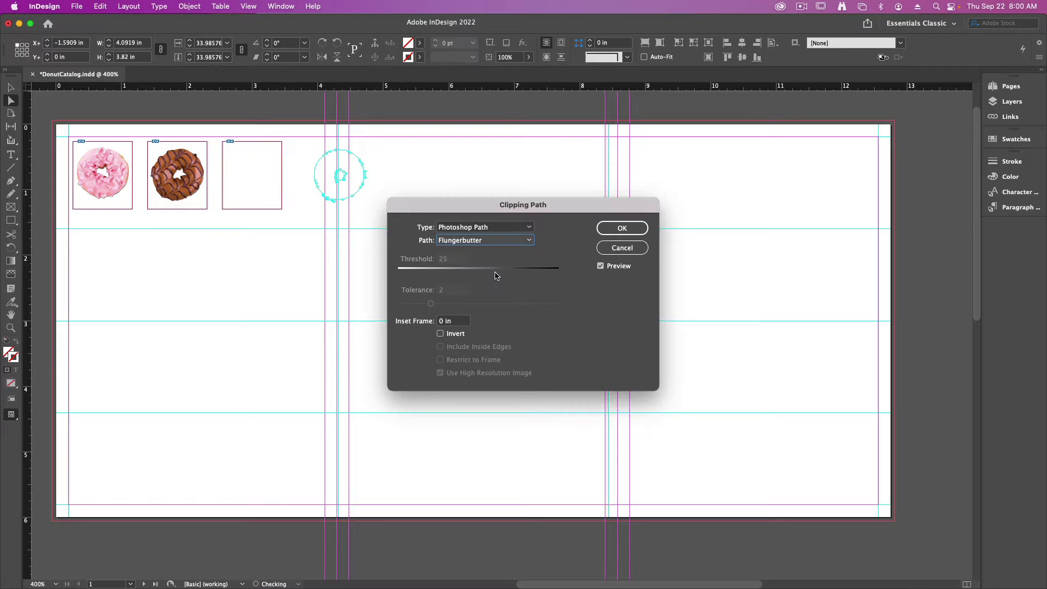
key("Return")
left_click_drag(345, 169, 264, 165)
left_click(387, 147)
left_click(246, 194)
Duplicate the butterscotch donut frame to the right, apply the Wipplesnit clipping path and bring the pink-and-white donut into the frame.
key("v")
left_click_drag(263, 166, 335, 166)
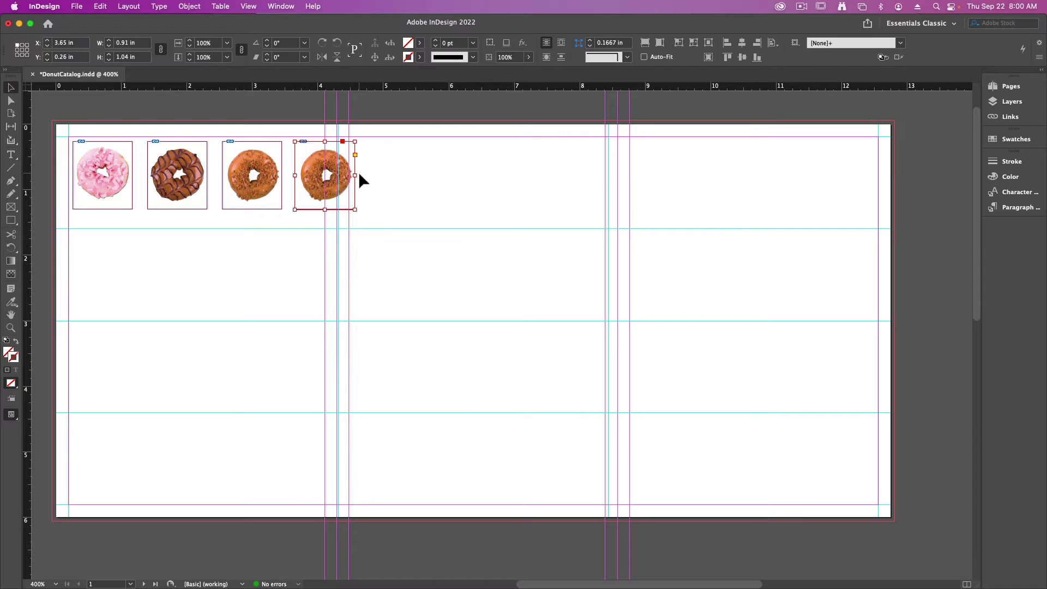
key("a")
key("alt+shift+super+k")
left_click_drag(205, 223, 416, 158)
Apply the Nutty Batterbutter clipping path in the fifth frame, centre its donut and duplicate the frame to the right.
key("alt+shift+super+k")
left_click(485, 240)
key("Return")
left_click_drag(507, 170, 414, 167)
key("v")
left_click_drag(413, 152, 489, 151)
Apply the Bing Bing clipping path in the sixth frame and position the blue donut inside it.
key("alt+shift+super+k")
key("Return")
left_click_drag(344, 225, 572, 152)
Apply the DiCarmello clipping path in the seventh frame, centre its donut and duplicate the frame to the right.
key("v")
key("alt+shift+super+k")
key("Return")
key("a")
left_click_drag(657, 173, 566, 173)
key("v")
left_click_drag(572, 154, 640, 154)
Apply the Swizzle Malarkey clipping path in the eighth frame and position the yellow donut inside it.
key("alt+shift+super+k")
mouse_move(722, 171)
left_mouse_down()
mouse_move(636, 171)
mouse_move(720, 154)
left_mouse_up()
key("v")
Apply the Winterpop clipping path in the ninth frame and position the white donut with chocolate dots inside it.
key("alt+shift+super+k")
key("Return")
mouse_move(791, 172)
left_mouse_down()
mouse_move(708, 172)
mouse_move(790, 154)
left_mouse_up()
key("v")
Apply the MintySakura clipping path in the tenth frame and bring the green donut into the frame.
key("super+d")
left_click(760, 496)
key("alt+shift+super+k")
key("Return")
key("a")
left_click_drag(884, 167, 786, 167)
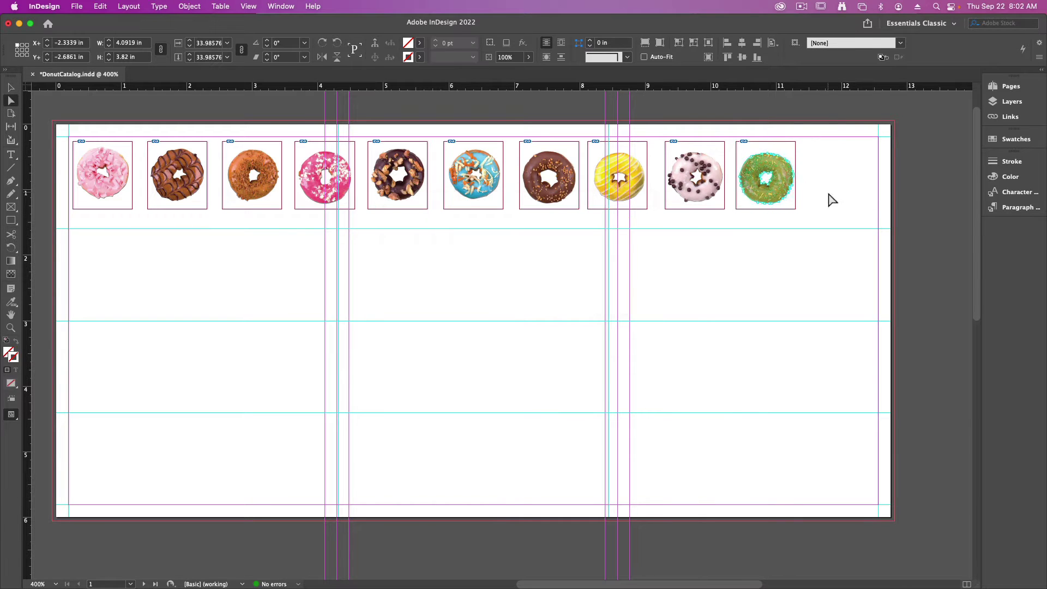
left_click(830, 201)
Arrange the ten donut frames in three rows of three, four and three at the page's upper-left area.
left_click(11, 88)
left_click_drag(493, 185, 771, 213)
left_click_drag(765, 188, 550, 272)
left_click_drag(412, 191, 264, 351)
Select all ten donut frames and scale them up together with their images to about 1.3 by 1.48 in each.
left_click_drag(312, 398, 68, 137)
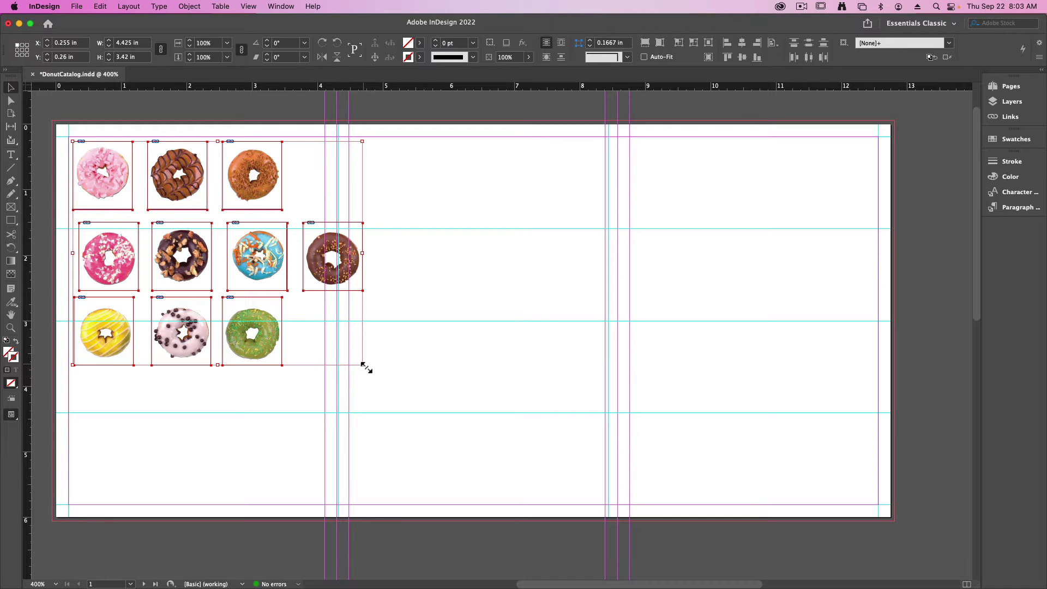
left_click_drag(364, 366, 486, 433)
left_click(571, 421)
Move the butterscotch donut to the first row and the chocolate-drizzled donut to the second row of the page's right column.
mouse_move(156, 198)
left_mouse_down()
mouse_move(167, 205)
mouse_move(157, 199)
left_mouse_up()
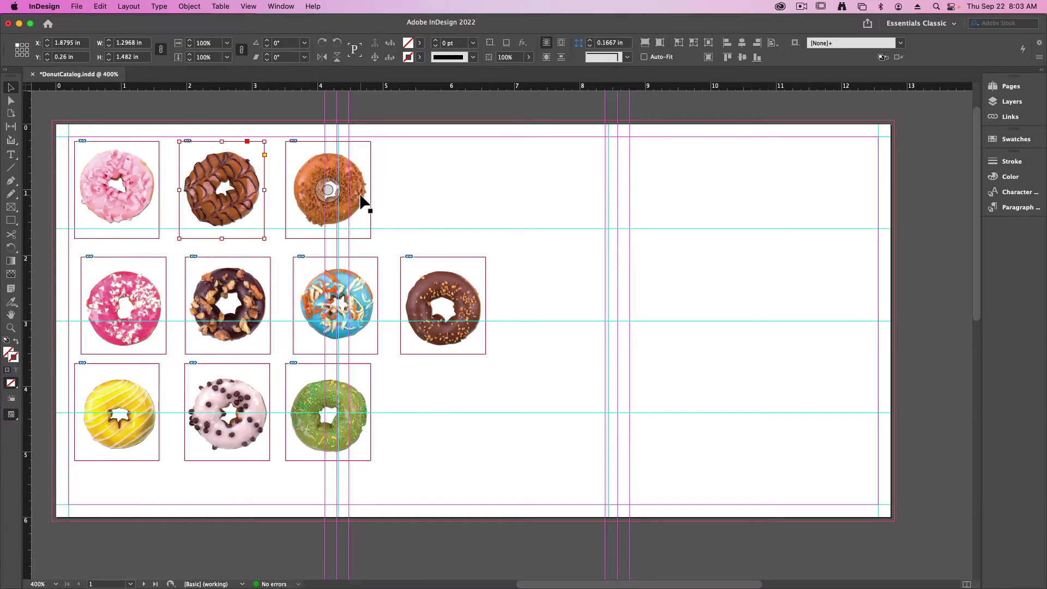
left_click_drag(363, 202, 721, 189)
left_click_drag(233, 186, 676, 266)
key("super+z")
left_click(426, 181)
left_click_drag(257, 152, 877, 248)
Distribute the remaining donuts over the lower rows of the three columns, staggering them within the guide grid.
left_click_drag(473, 289, 715, 353)
left_click_drag(314, 286, 779, 432)
left_click_drag(238, 287, 430, 429)
left_click_drag(346, 395, 571, 352)
left_click_drag(246, 388, 292, 437)
mouse_move(140, 363)
left_mouse_down()
mouse_move(143, 330)
mouse_move(264, 270)
mouse_move(138, 345)
left_mouse_up()
left_click(211, 365)
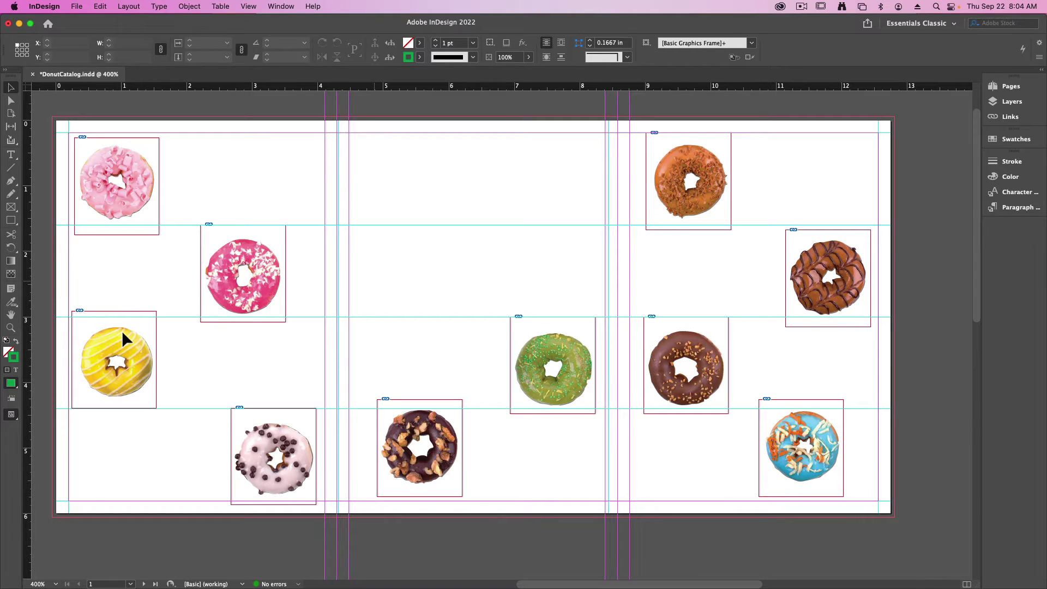
Switch to Finder and preview Product-Donuts.jpg to check which name belongs to each donut.
key("ctrl+Up")
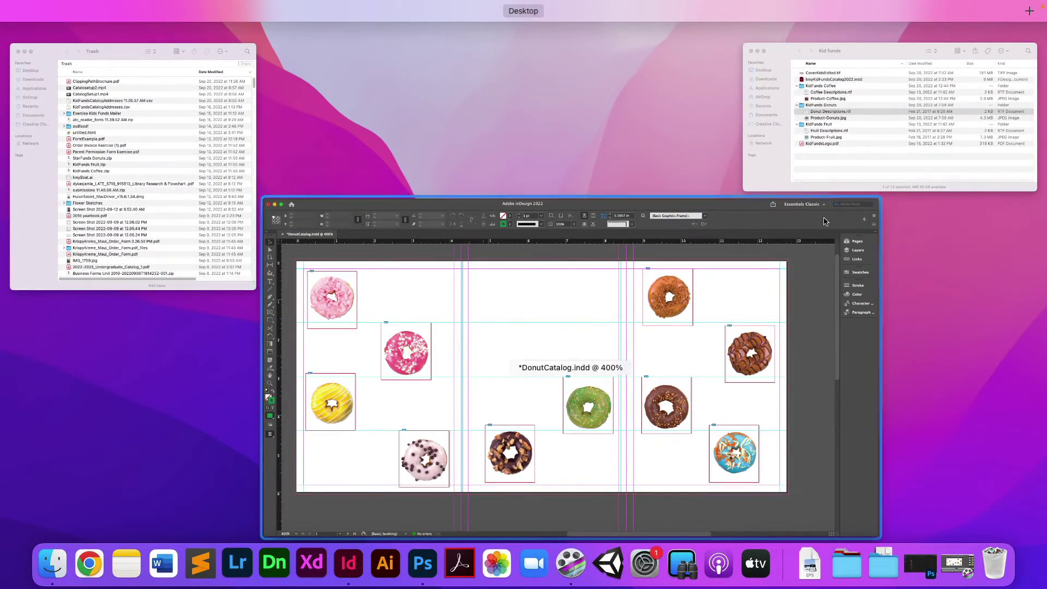
left_click(812, 141)
left_click(431, 282)
key("space")
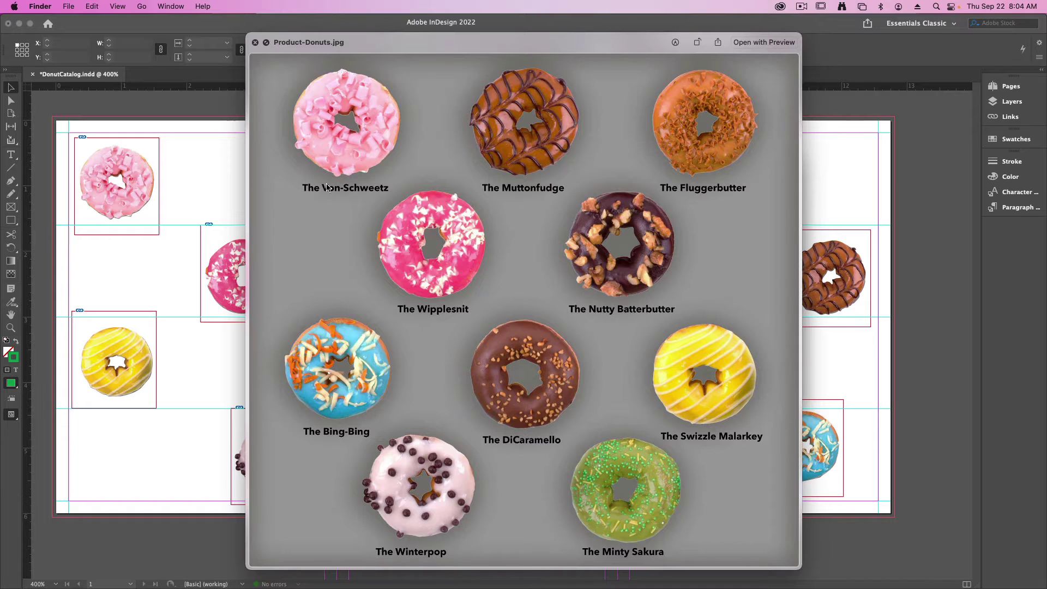
key("space")
Open Donut Descriptions.rtf and copy the full Von-Schweetz entry including its rating and price.
left_click(448, 267)
double_click(448, 267)
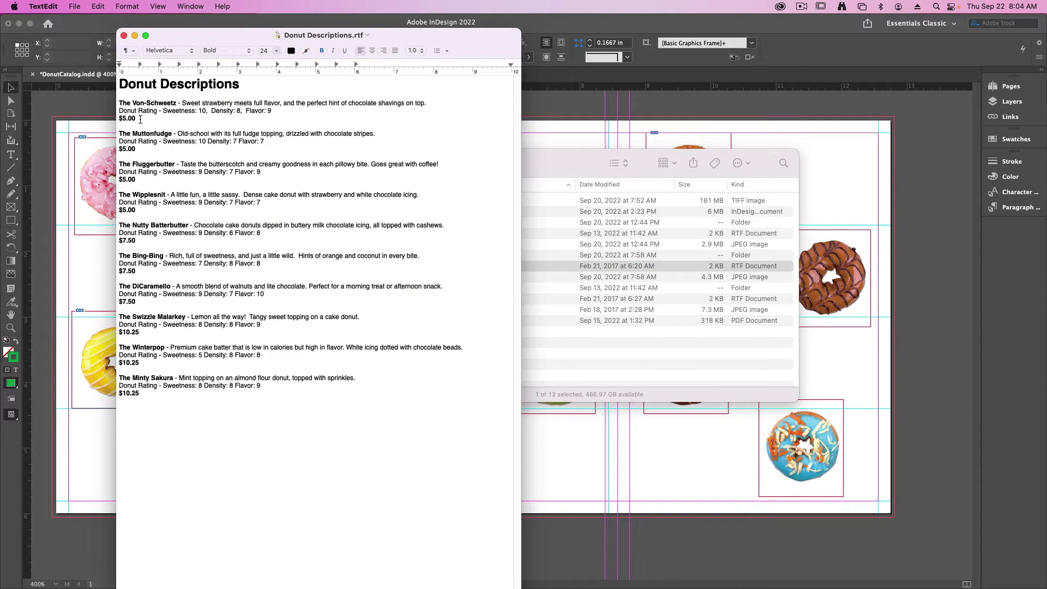
left_click_drag(139, 119, 91, 104)
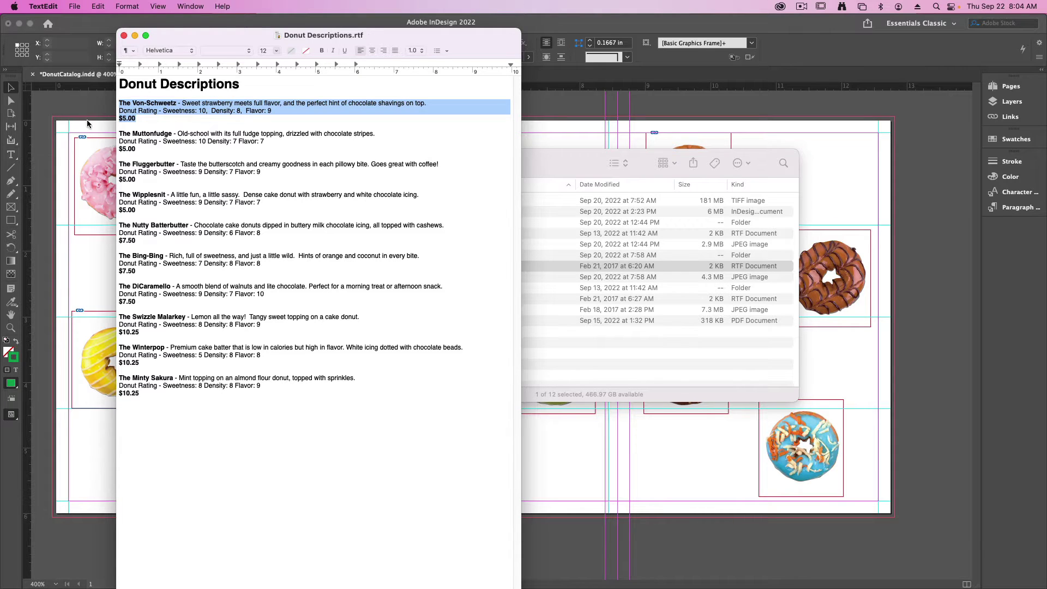
Back in InDesign, draw a text frame about 2.16 by 1.19 in beside the first pink donut and paste the Von-Schweetz entry.
left_click(74, 139)
key("super+equal")
key("super+equal")
key("super+equal")
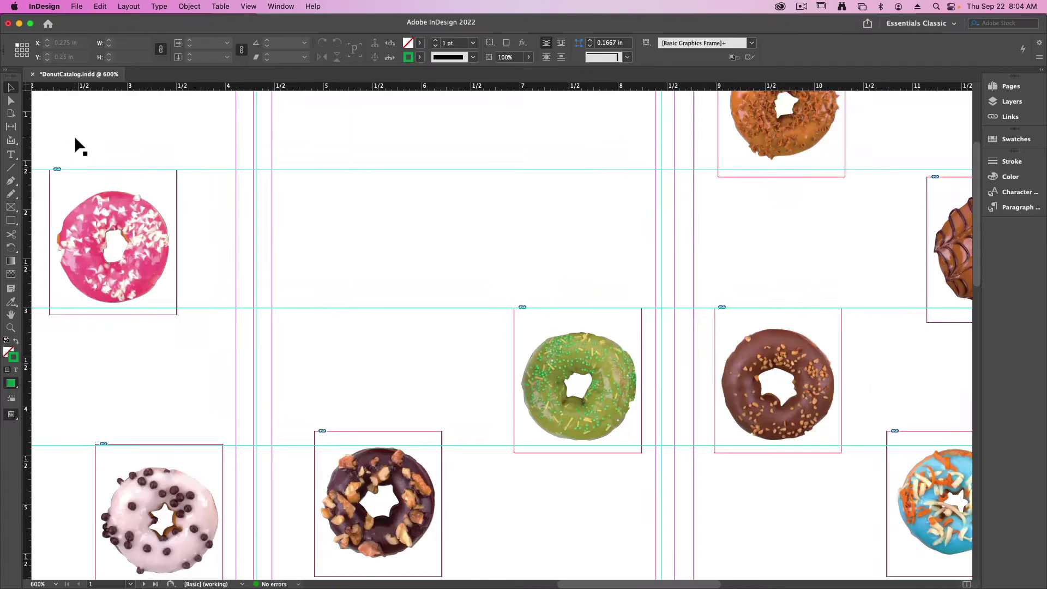
left_click_drag(148, 199, 723, 445)
left_click_drag(435, 205, 860, 437)
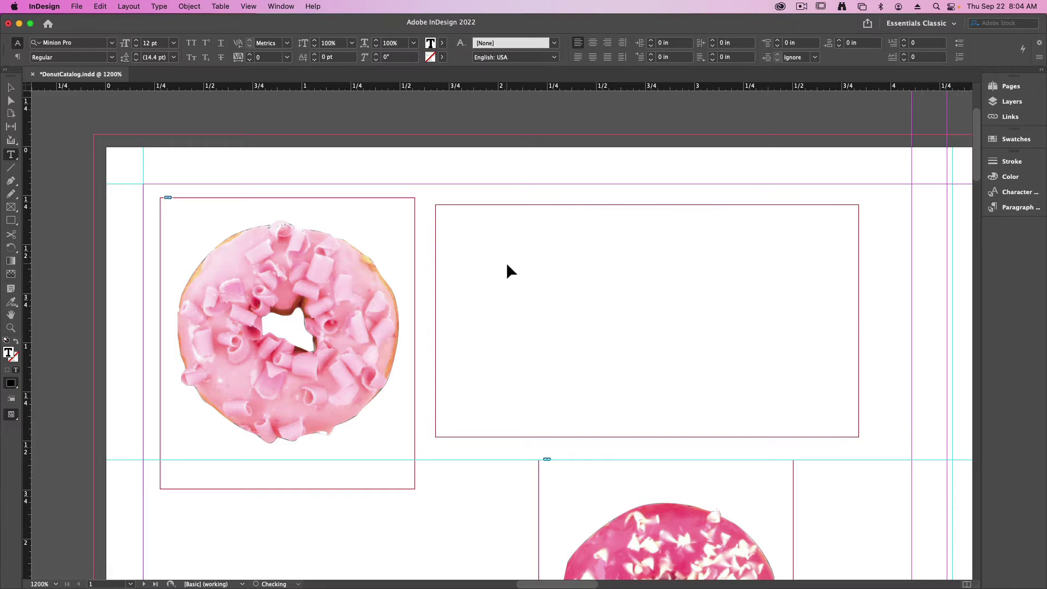
key("super+v")
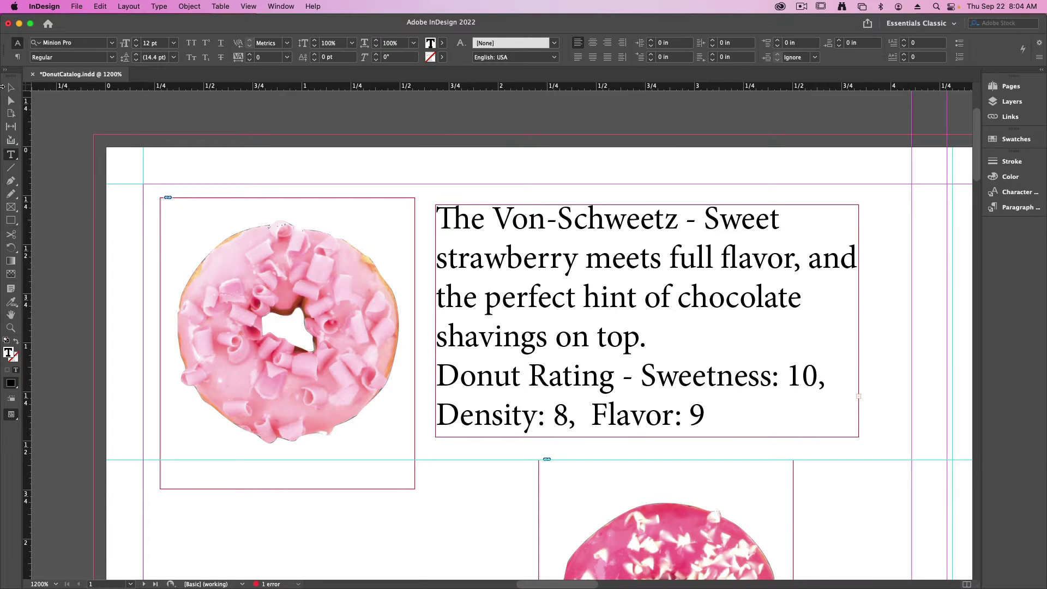
Widen the Von-Schweetz text frame to about 3.93 in and move it lower beside the pink donut.
left_click(11, 87)
key("super+minus")
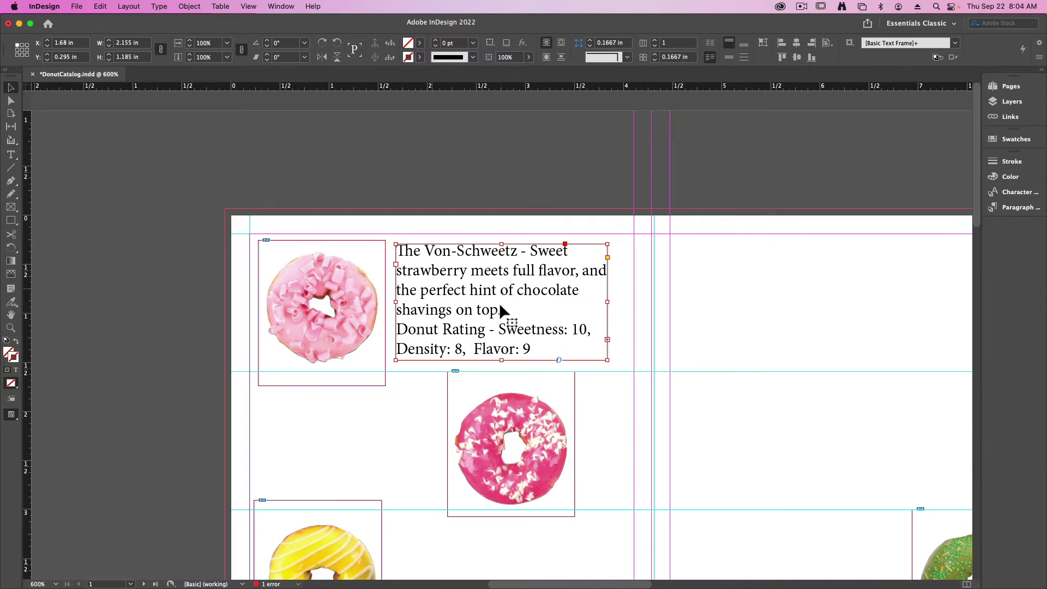
left_click_drag(608, 302, 782, 302)
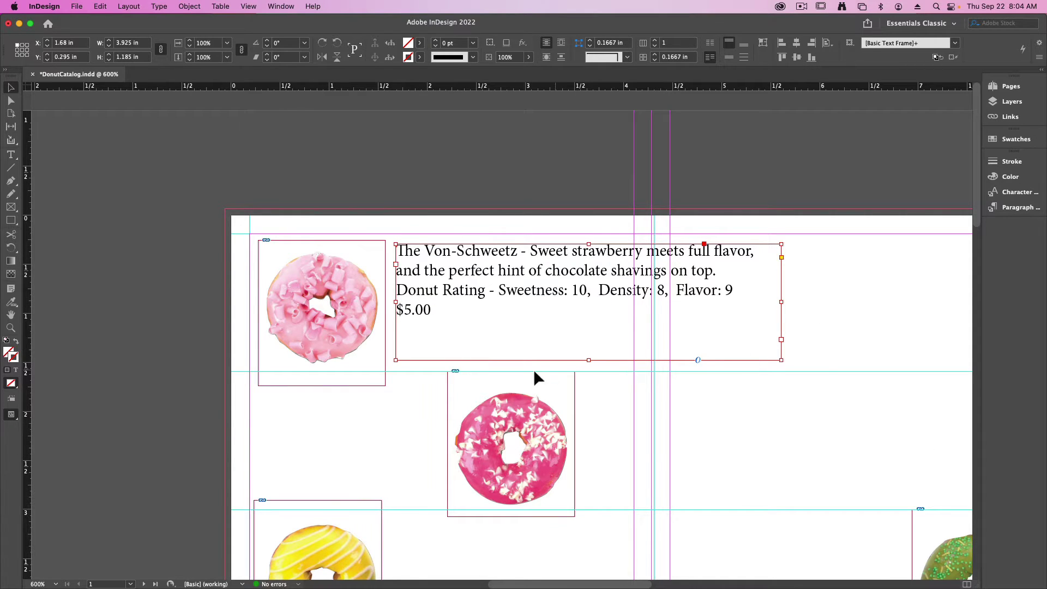
left_click_drag(505, 276, 388, 304)
Cut the name The Von-Schweetz out of the entry and paste it into its own text frame above.
double_click(516, 327)
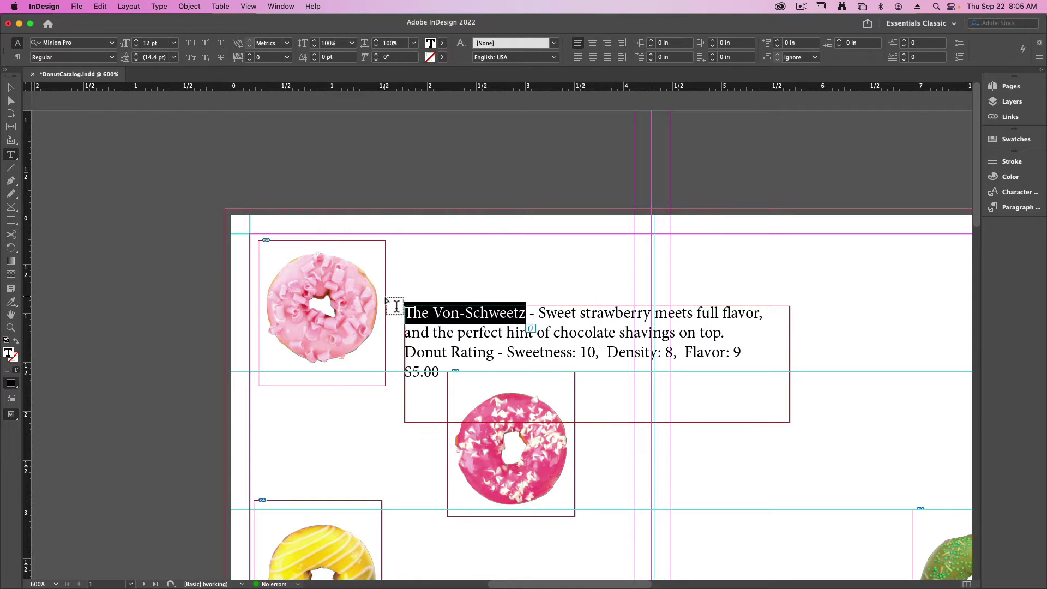
key("cmd+x")
left_click_drag(401, 243, 581, 283)
key("super+v")
Move the strawberry flavor description into its own text frame to the right of the donut name.
left_click_drag(419, 319, 594, 337)
key("super+x")
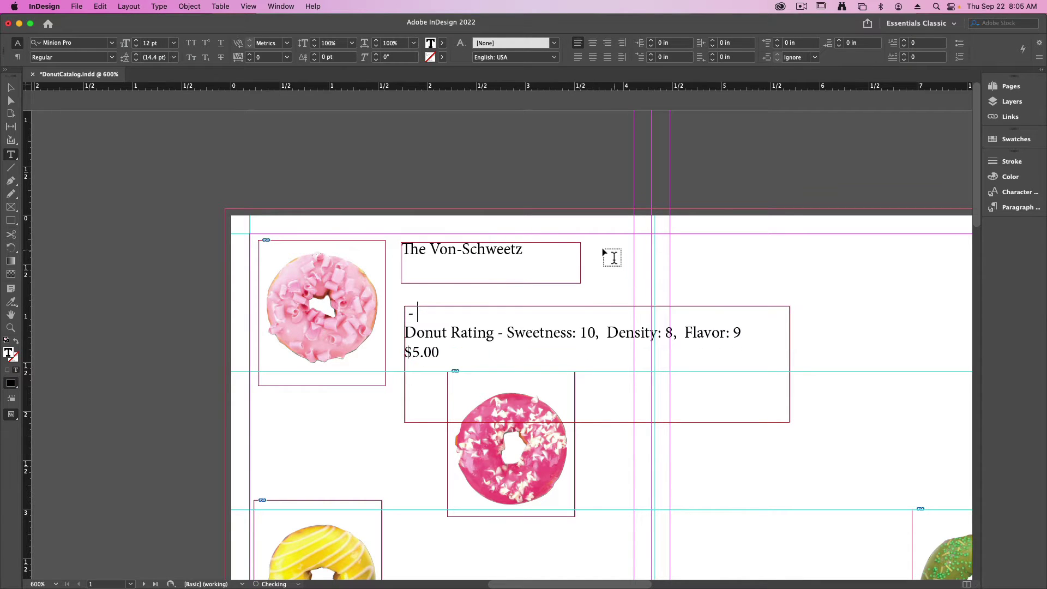
left_click_drag(601, 246, 881, 298)
key("super+v")
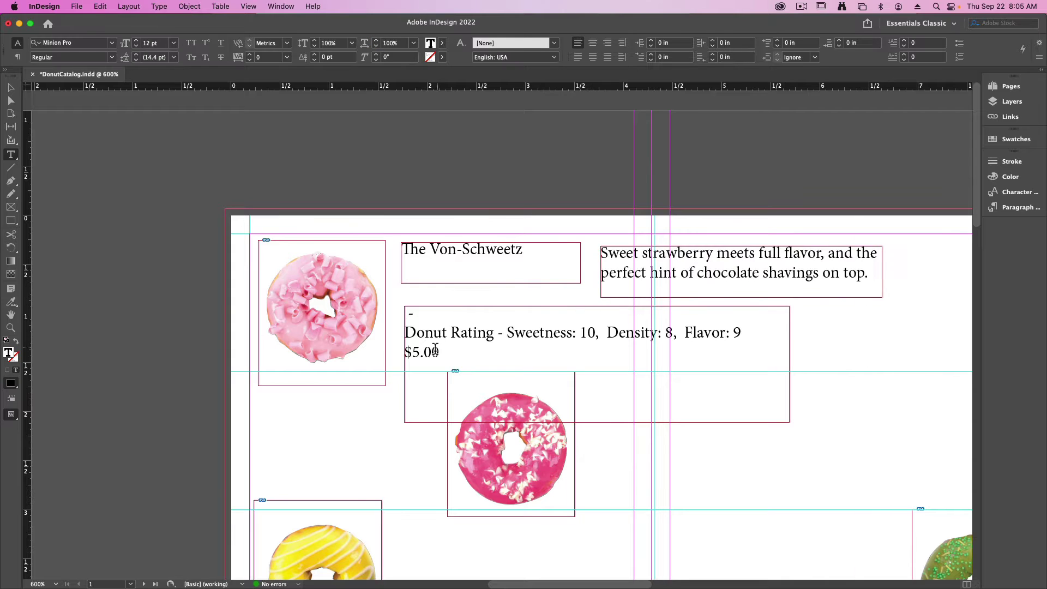
Cut the Donut Rating line from the entry and paste it into a new text frame above the page.
left_click_drag(405, 332, 740, 341)
key("super+x")
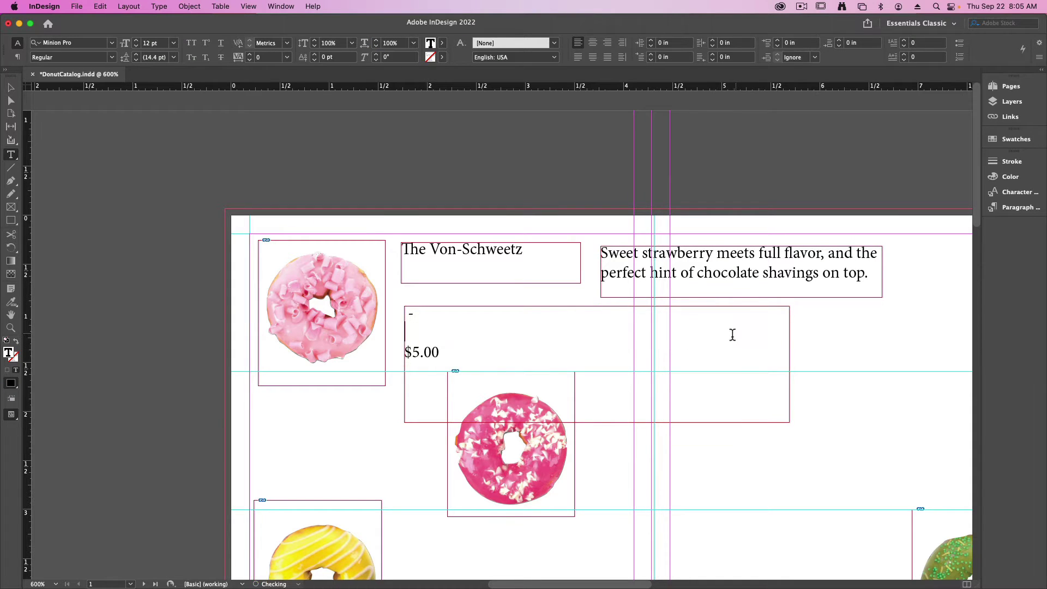
left_click_drag(407, 145, 731, 213)
key("super+v")
Replace the remaining contents of the original text frame with only the price $5.00.
left_click_drag(438, 356, 395, 353)
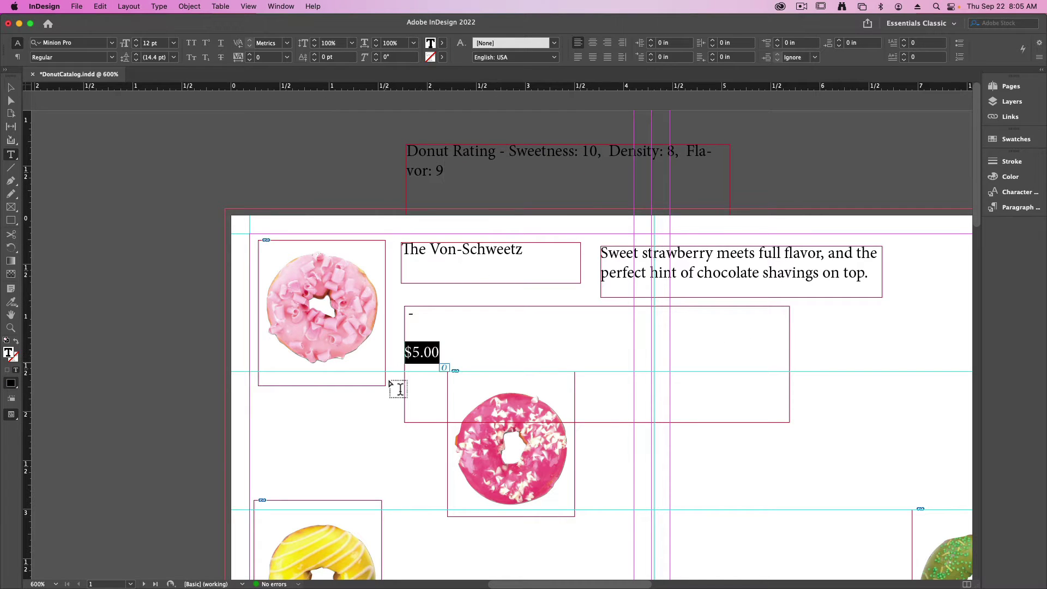
key("super+x")
key("super+a")
key("super+v")
key("Escape")
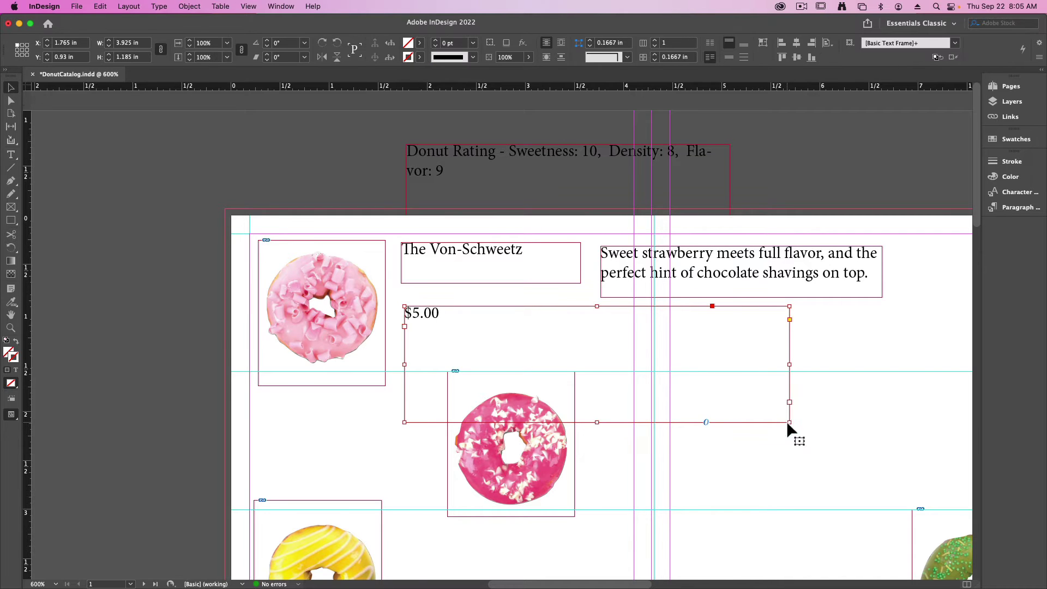
Shrink the $5.00 frame and place the description and rating frames below the donut name.
left_click_drag(789, 423, 495, 362)
left_click_drag(639, 293, 429, 332)
left_click_drag(472, 192, 587, 414)
Move the pink-and-white Wipplesnit donut lower on the page and preview the layout without guides.
left_click_drag(499, 429, 528, 539)
left_click(605, 440)
key("w")
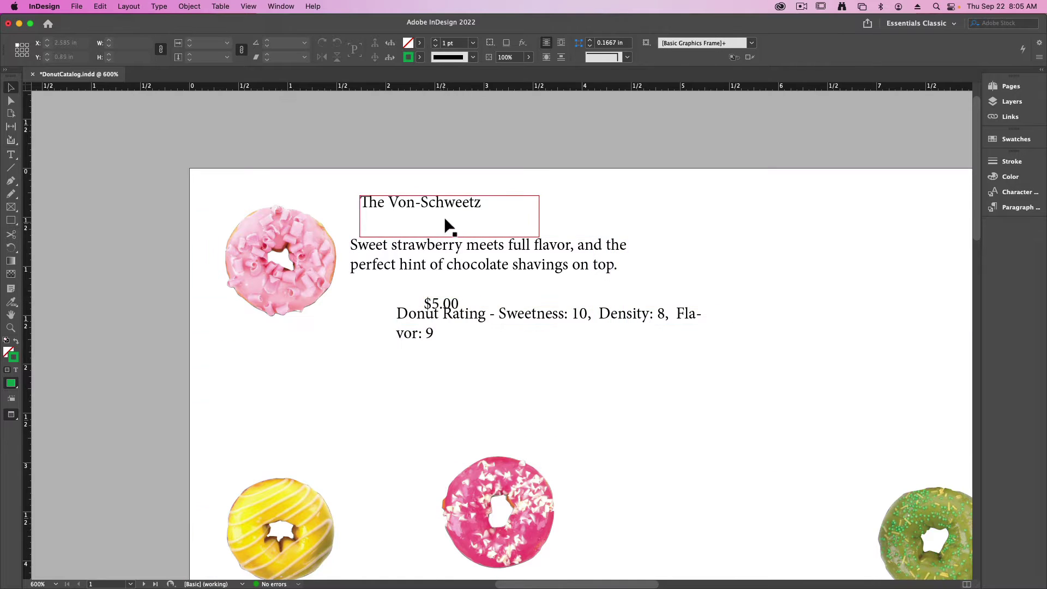
Spread the description, price and rating frames out to the right and lower the donut name beside the pink donut.
left_click_drag(357, 245, 593, 276)
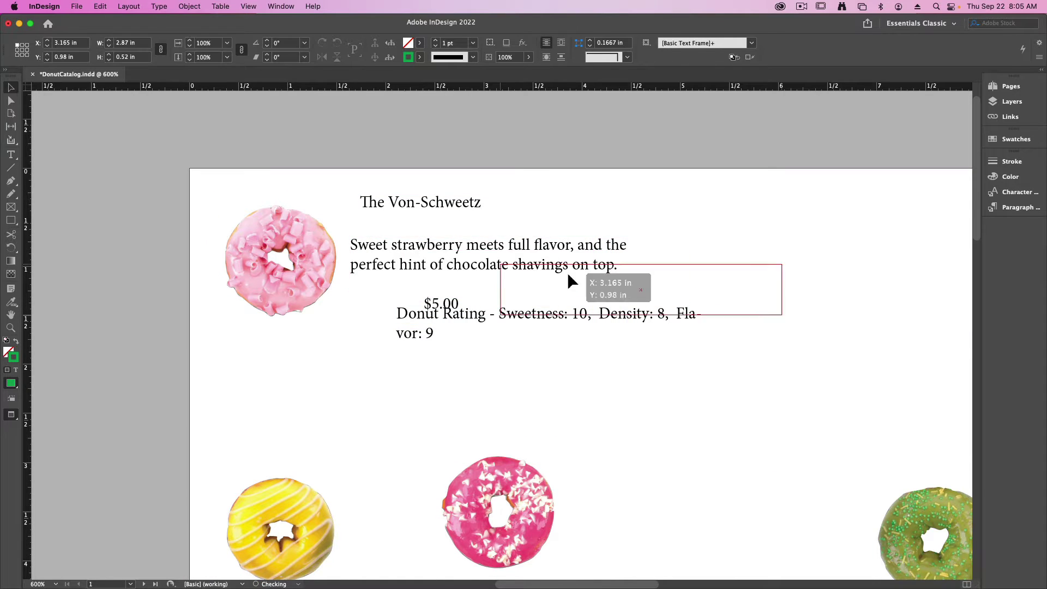
left_click_drag(463, 318, 557, 283)
left_click_drag(472, 318, 637, 349)
left_click_drag(412, 204, 412, 255)
Leave the preview and move the Von-Schweetz name frame up beside the upper part of the pink donut.
double_click(409, 254)
key("super+a")
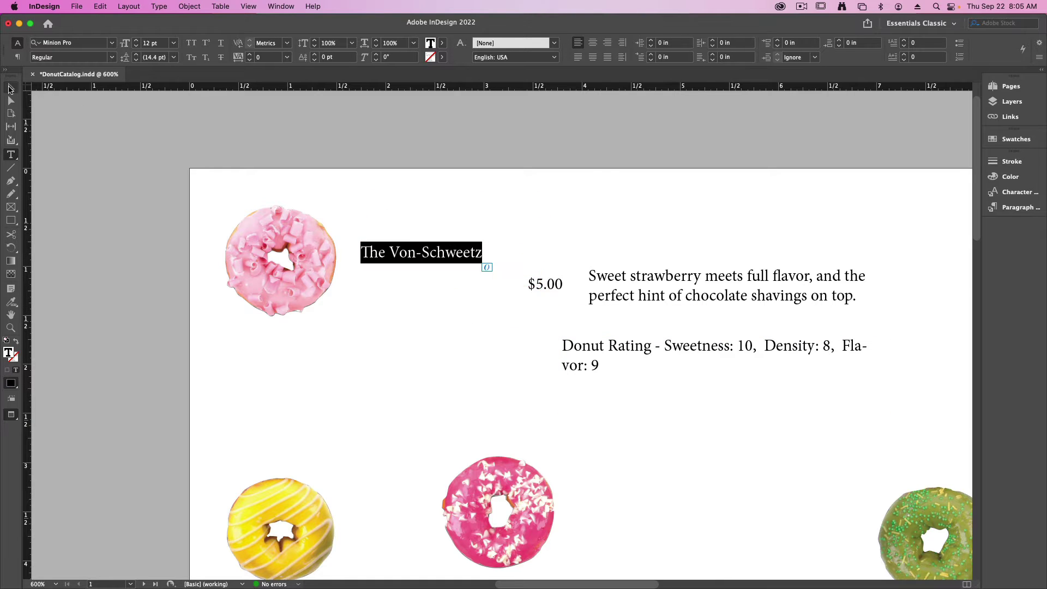
left_click(9, 89)
key("w")
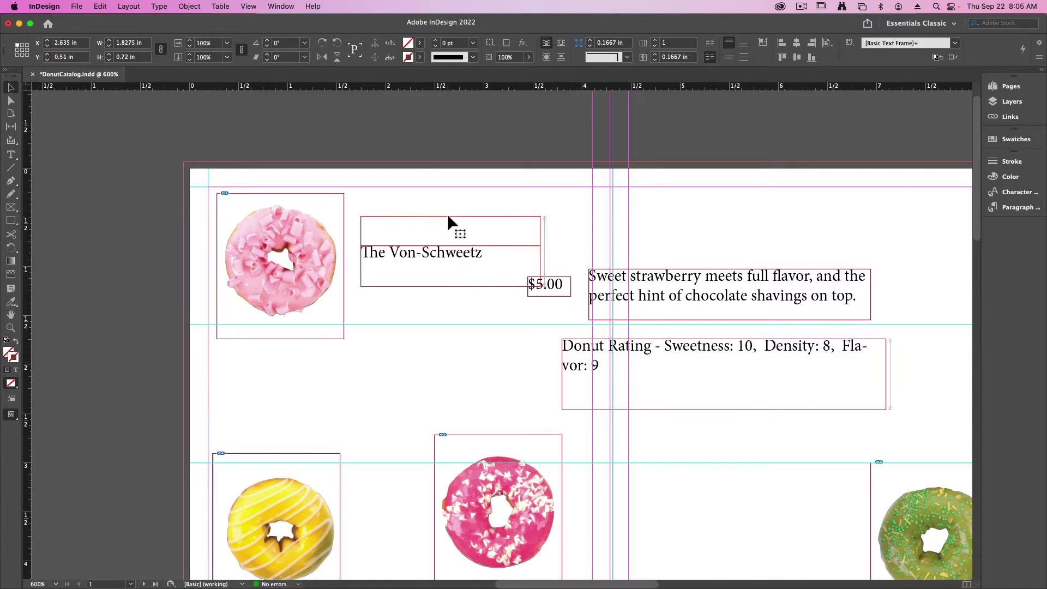
left_click_drag(454, 249, 444, 216)
Set the font of the donut name The Von-Schweetz to Marker Felt.
double_click(445, 218)
key("super+a")
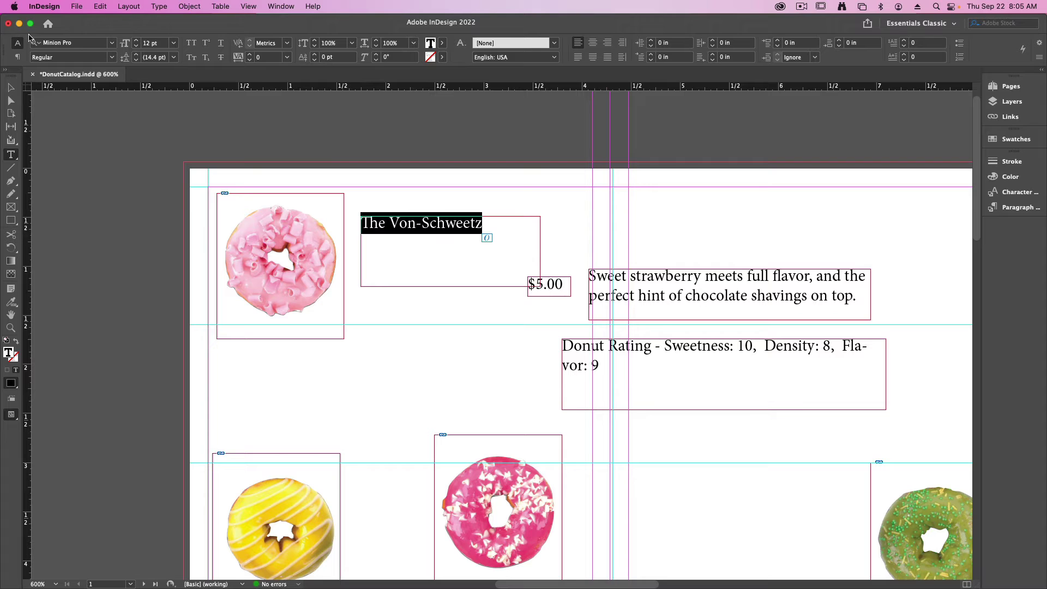
left_click(111, 57)
left_click(111, 57)
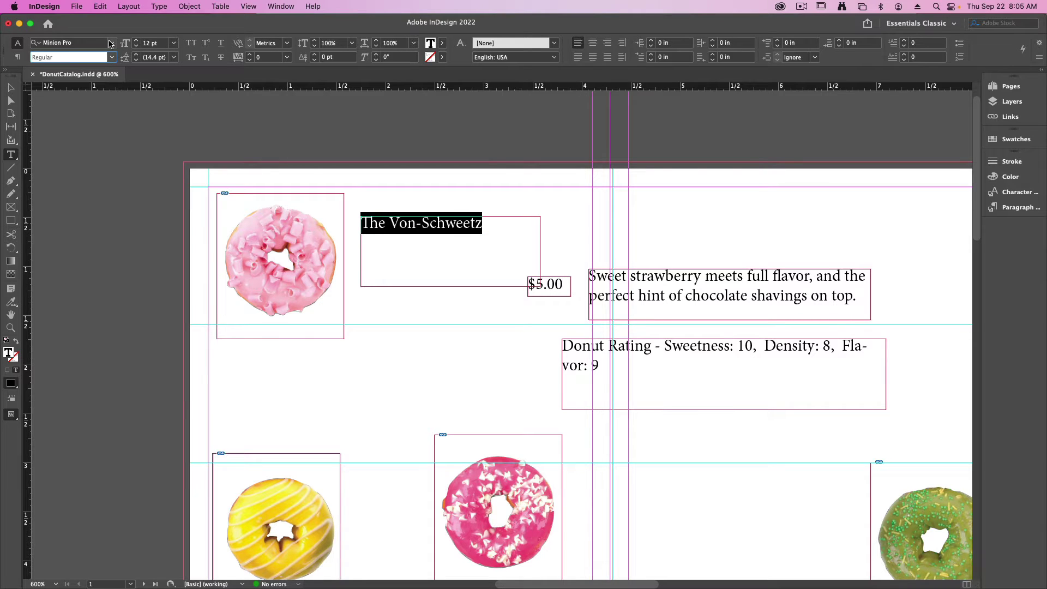
left_click(111, 43)
left_click(111, 43)
left_click(111, 44)
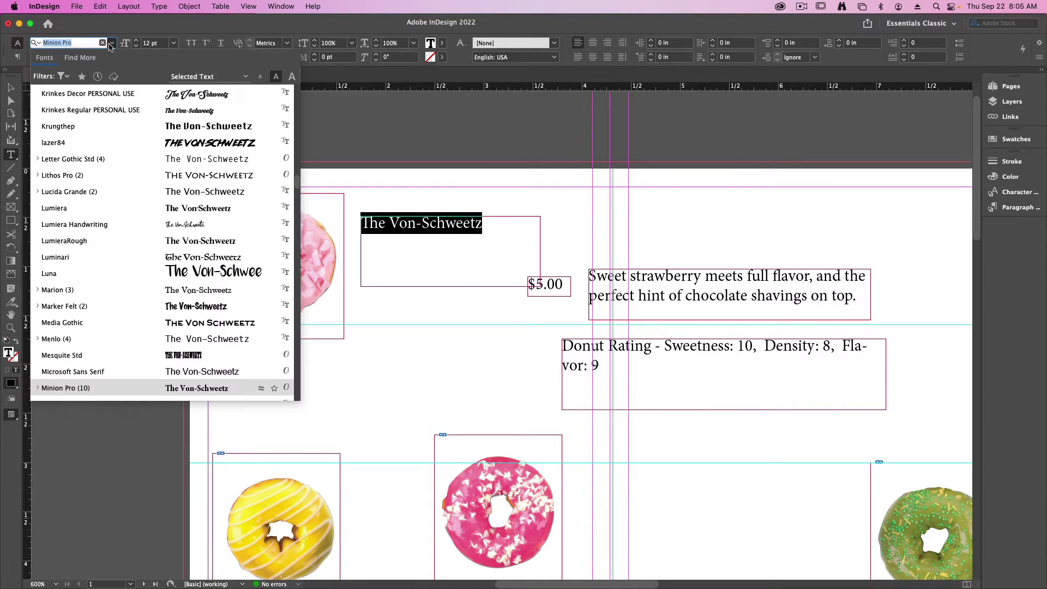
left_click(111, 304)
Increase the donut name's text size to 18 pt.
key("super+shift+period")
key("super+shift+period")
key("super+shift+period")
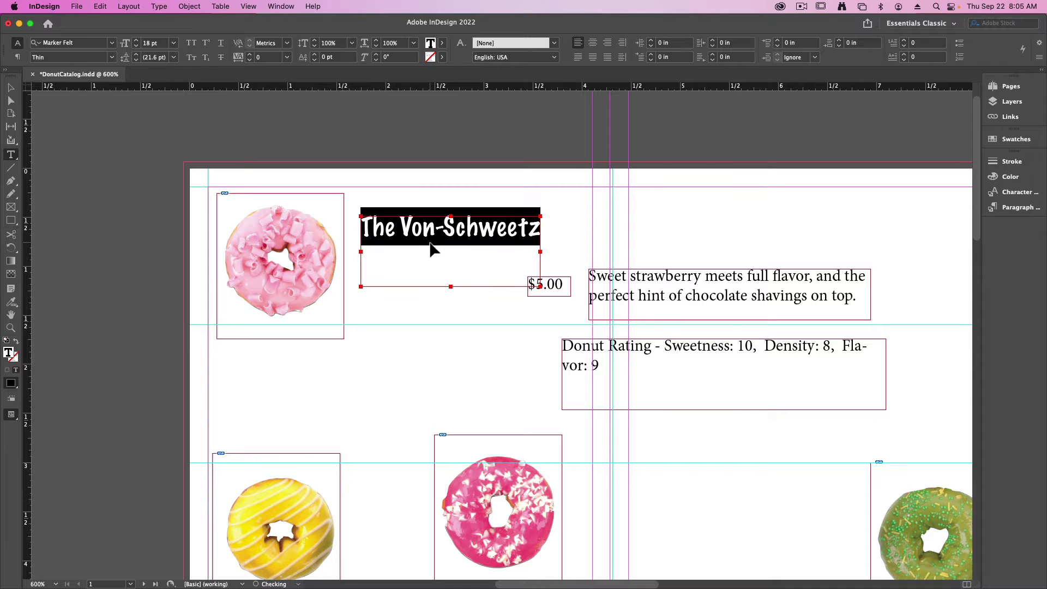
left_click(11, 89)
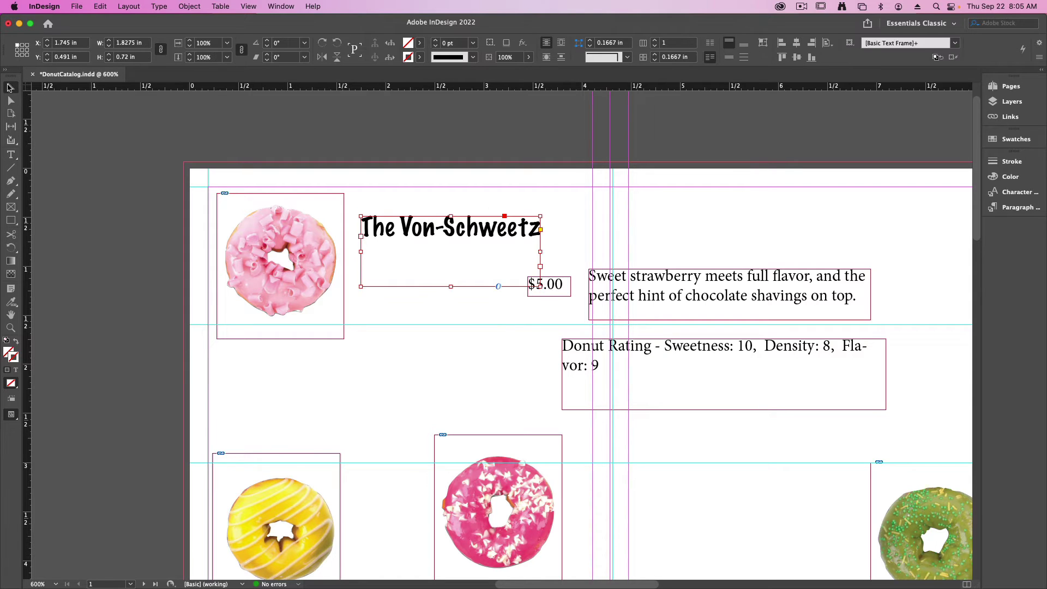
Shorten the donut name frame to about 0.34 in high and move the description frame directly beneath the name, left edges aligned.
left_click_drag(451, 287, 446, 216)
left_click_drag(692, 278, 476, 240)
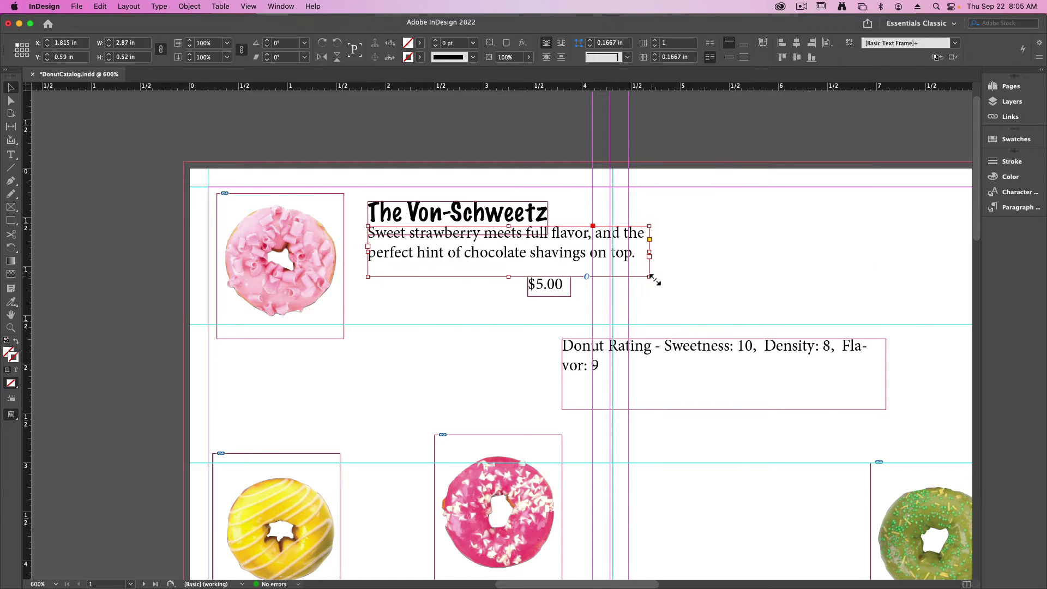
left_click_drag(655, 280, 624, 277)
key("super+z")
Set the description text to 10 pt and resize its frame to about 2.02 in wide by 0.56 in high.
key("r")
key("t")
left_click(561, 262)
key("super+a")
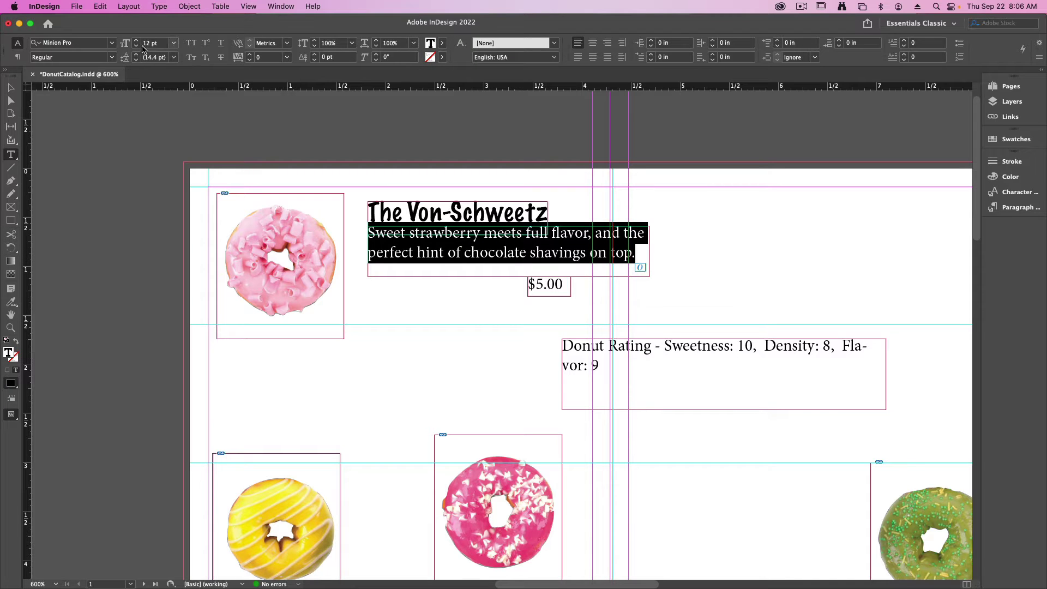
left_click(136, 47)
left_click(136, 46)
left_click(8, 90)
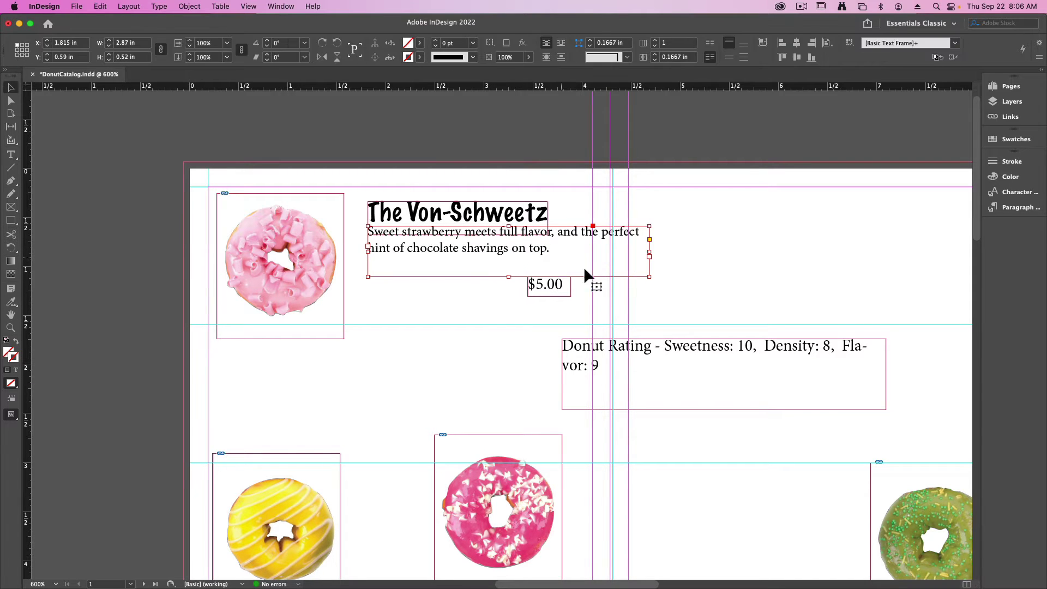
left_click_drag(650, 277, 565, 281)
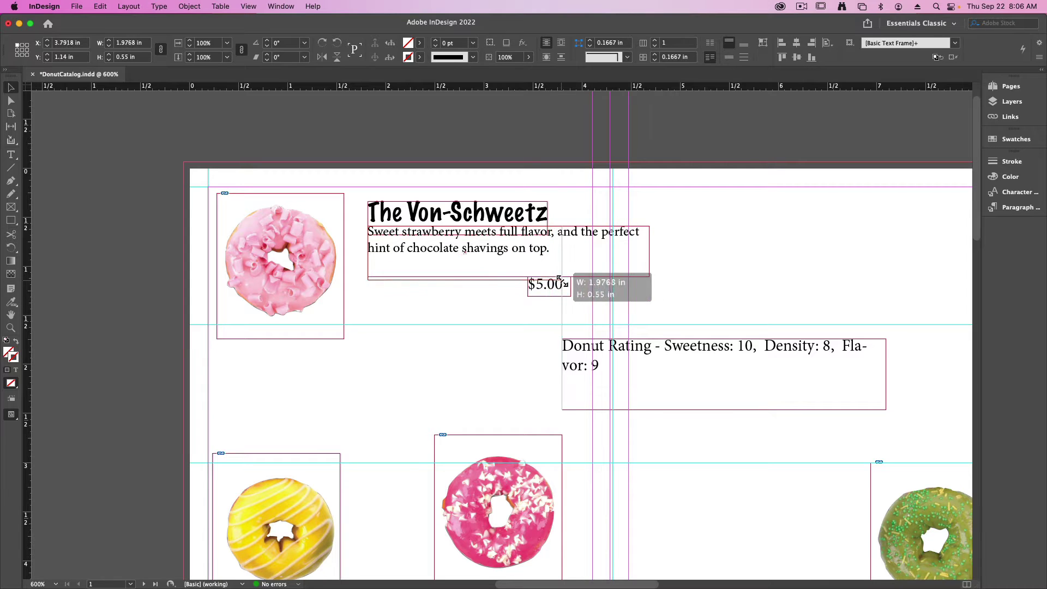
left_click(580, 191)
Set the font of the whole description text to Futura Medium.
double_click(426, 259)
key("super+a")
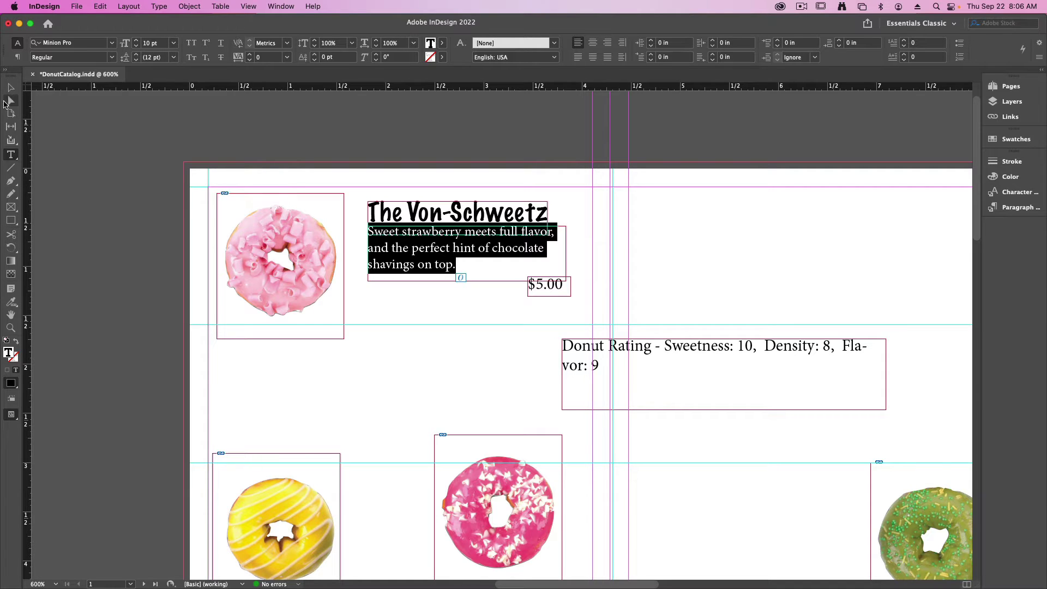
left_click(112, 58)
left_click(113, 59)
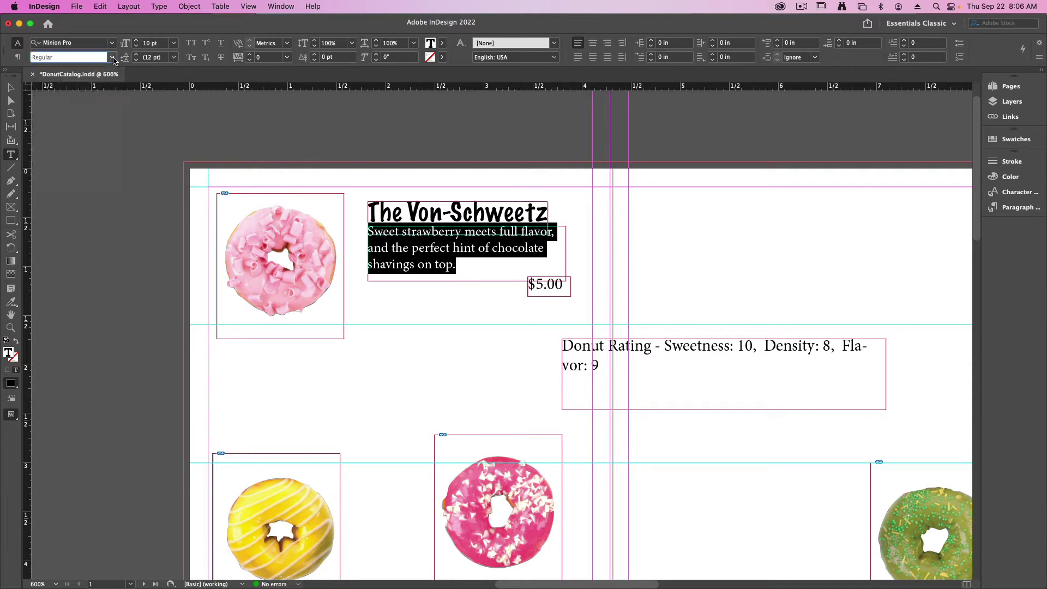
left_click(113, 43)
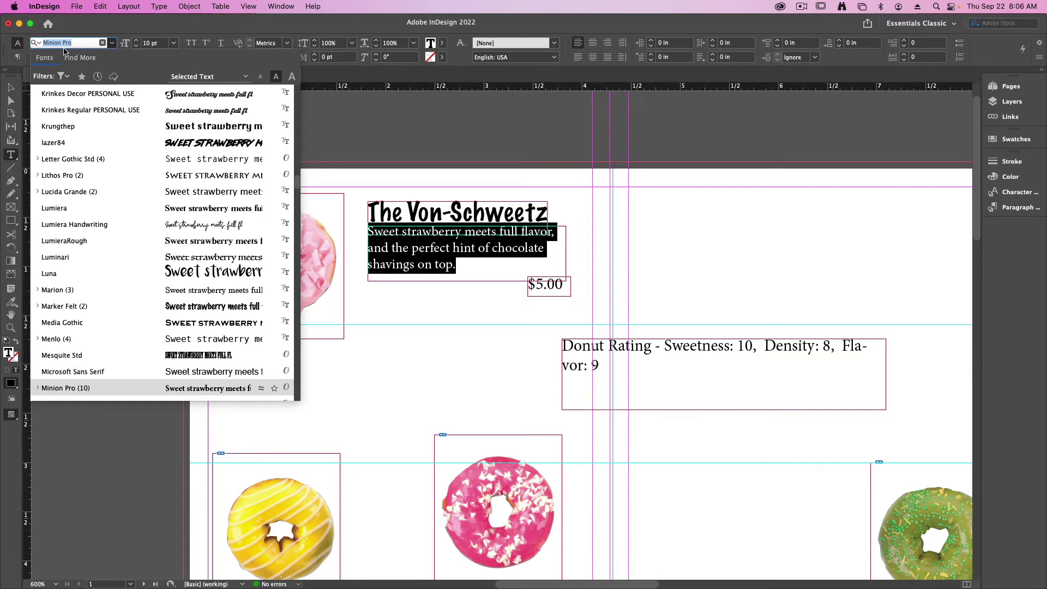
key("Page_Up")
double_click(70, 43)
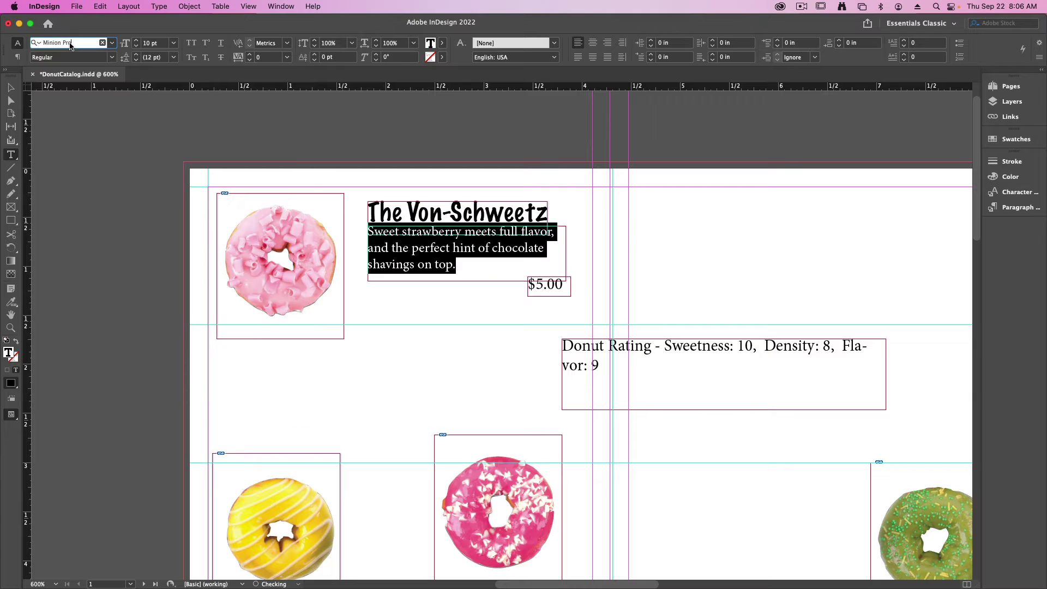
triple_click(70, 43)
type("futu")
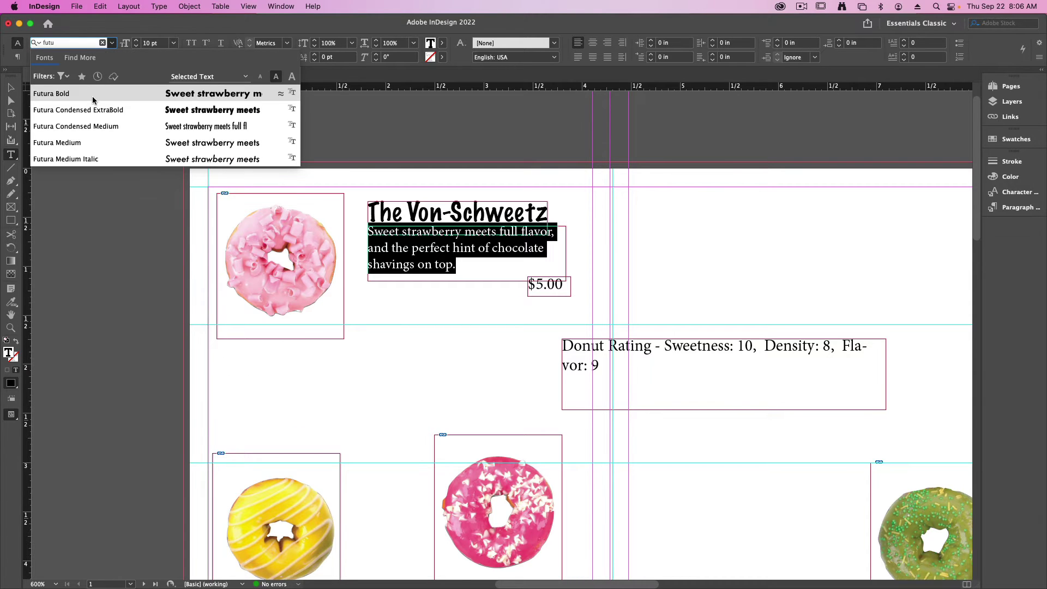
left_click(93, 145)
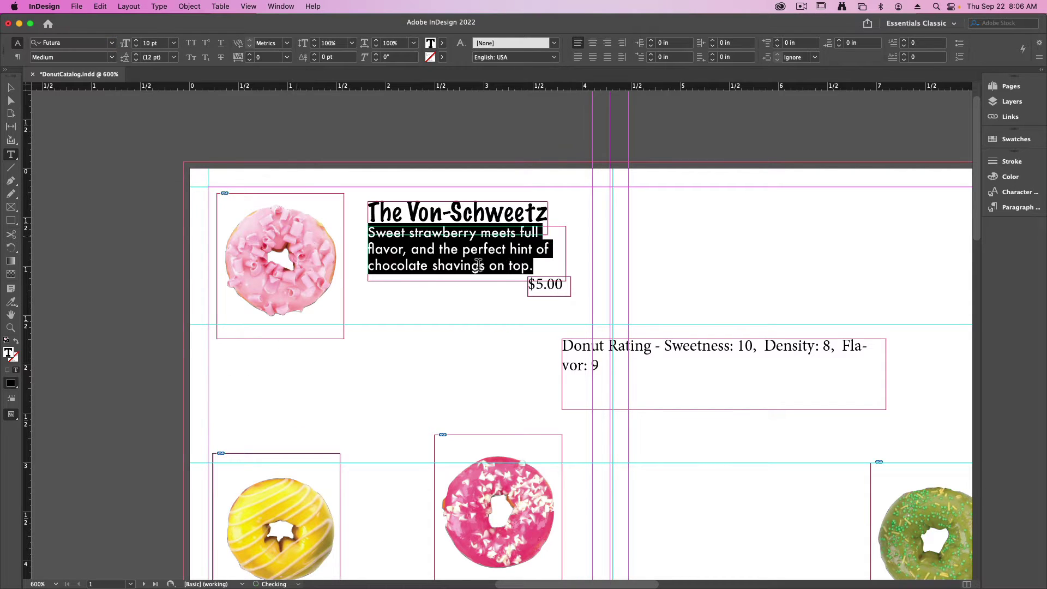
left_click(12, 88)
Lower the price frame clear of the description and move the rating frame left to sit beneath the description and price.
key("w")
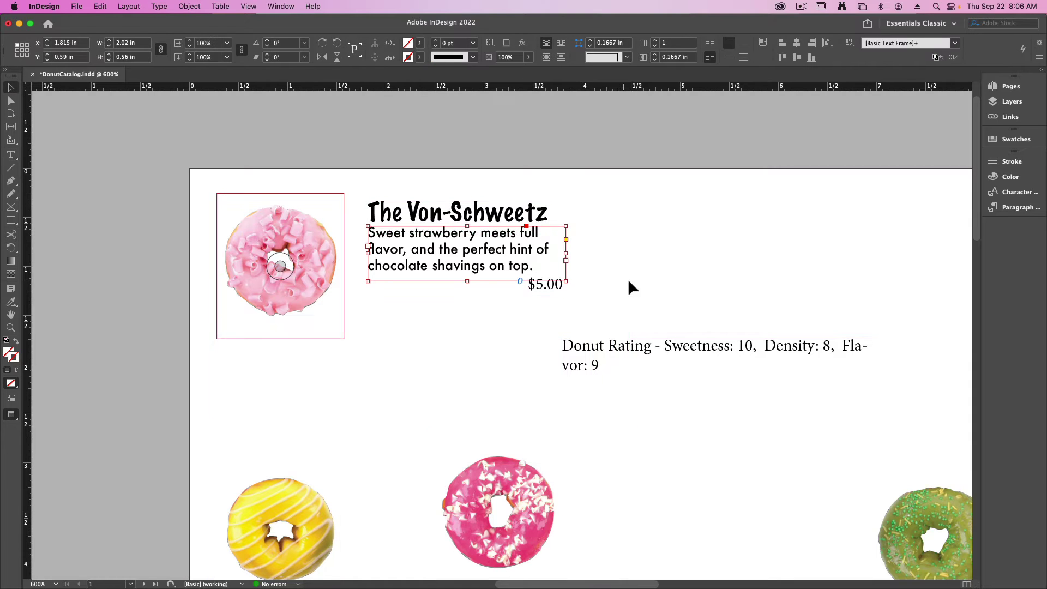
left_click_drag(570, 259, 584, 321)
key("w")
left_click(629, 314)
left_click_drag(692, 374, 483, 367)
Set the font of the whole rating text to Futura Medium.
double_click(482, 367)
key("super+a")
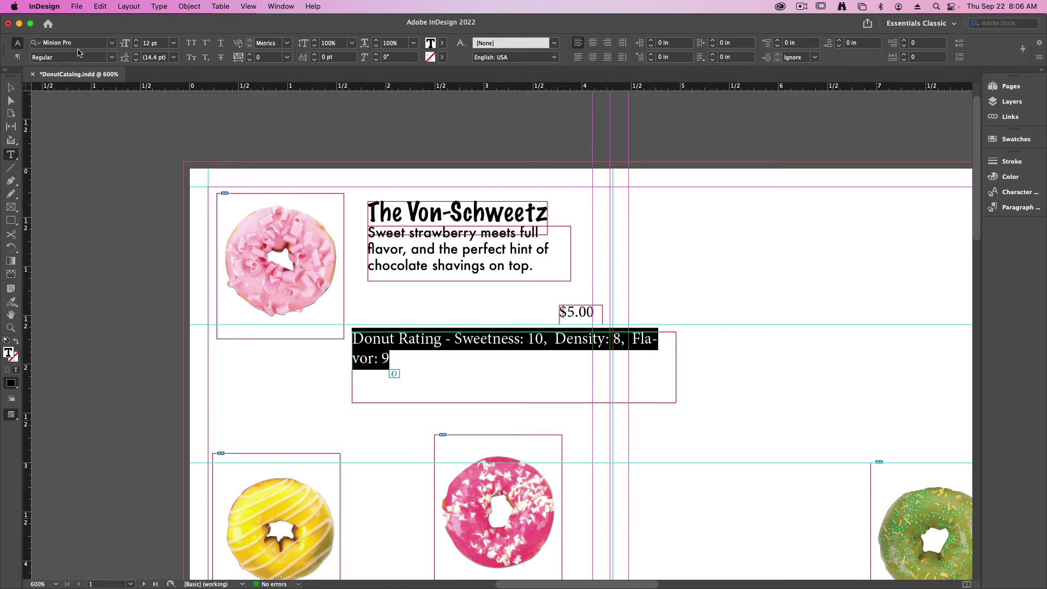
double_click(82, 44)
type("futu")
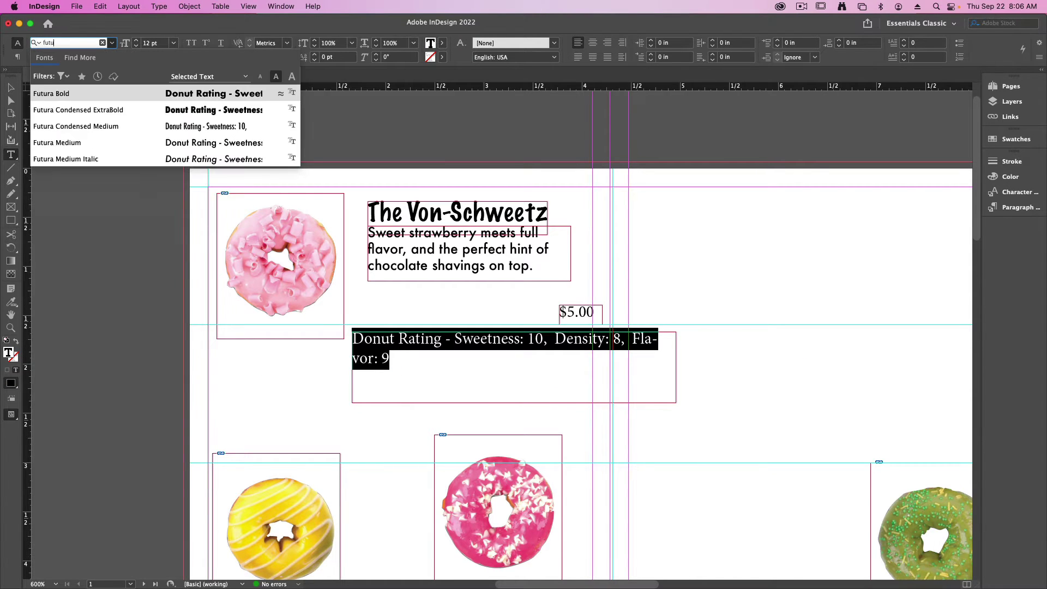
key("Down")
key("Down")
key("Down")
key("Return")
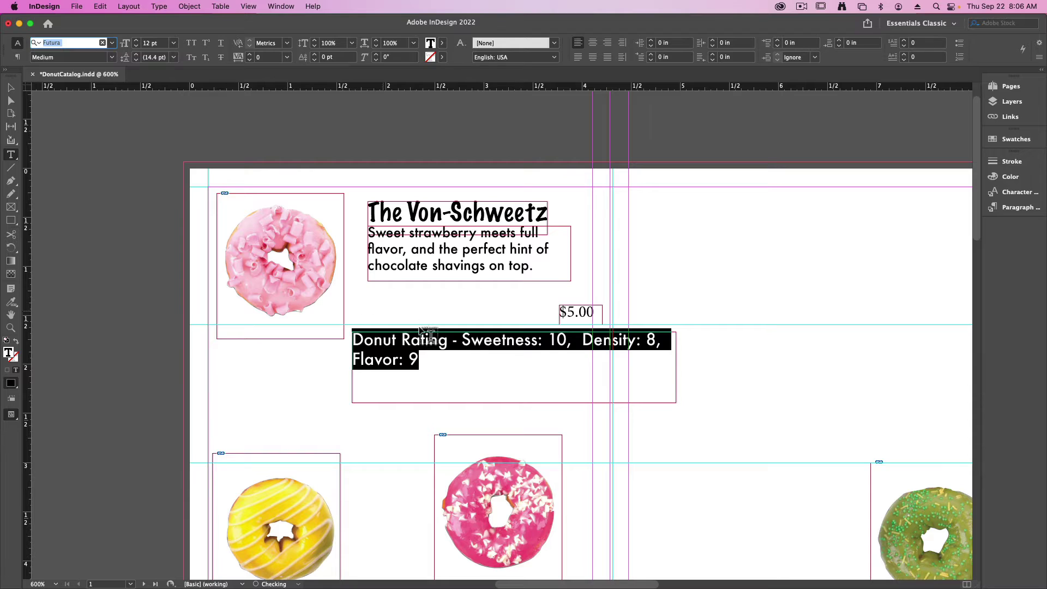
Delete the leading words "Donut Rating - " from the rating text.
left_click(442, 340)
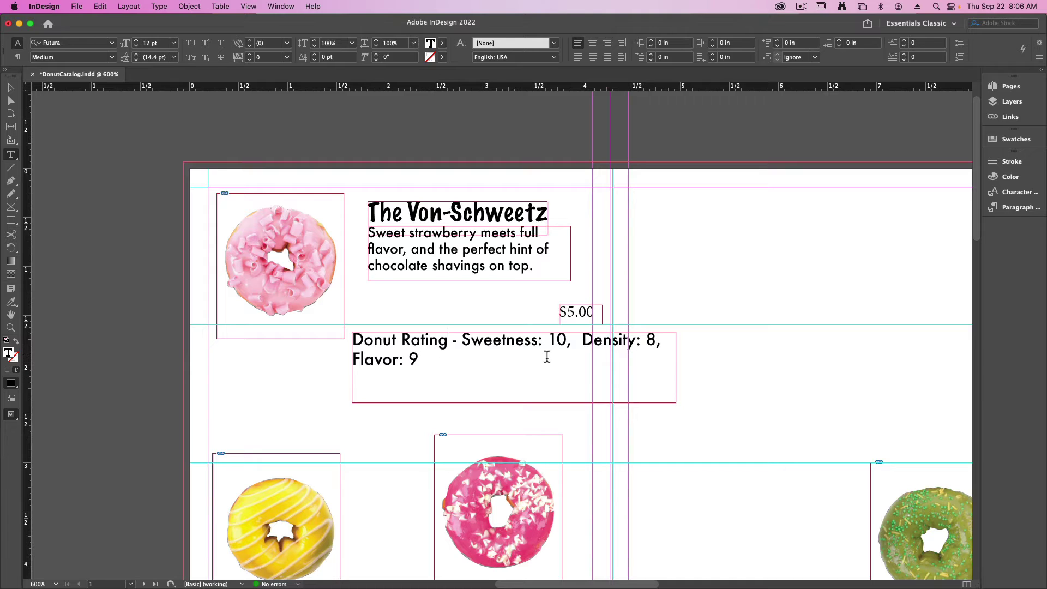
left_click_drag(463, 341, 262, 348)
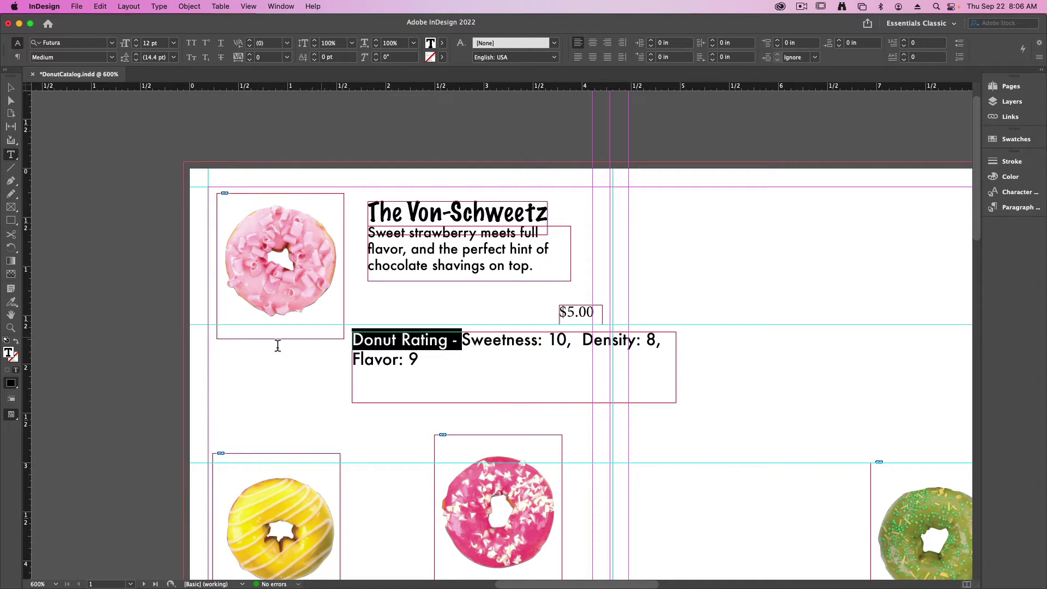
key("BackSpace")
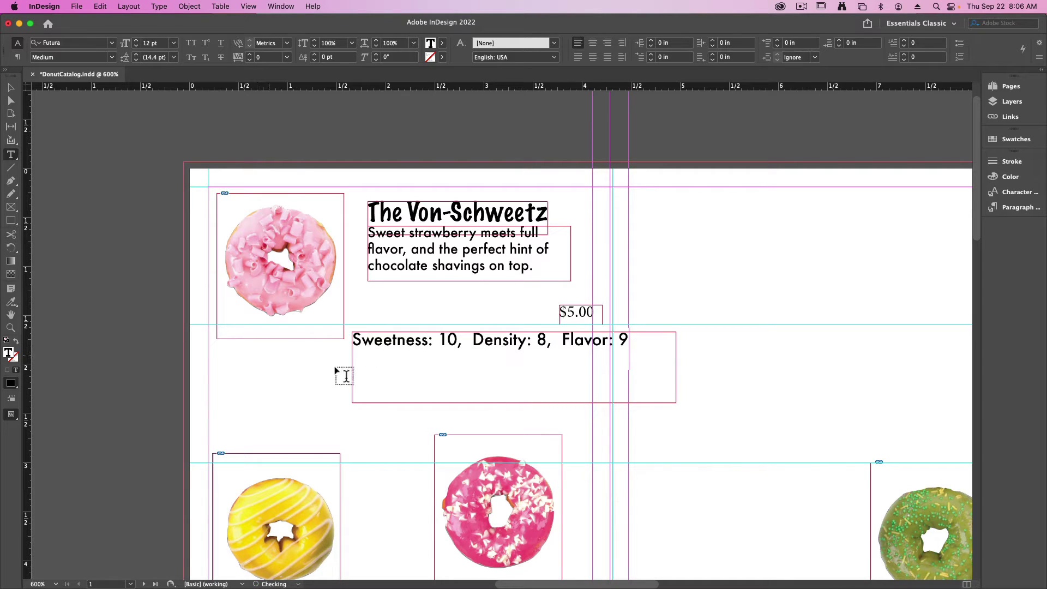
Remove the commas and break the rating text into three lines: Sweetness: 10, Density: 8 and Flavor: 9.
left_click(473, 342)
key("BackSpace")
key("BackSpace")
key("BackSpace")
key("Return")
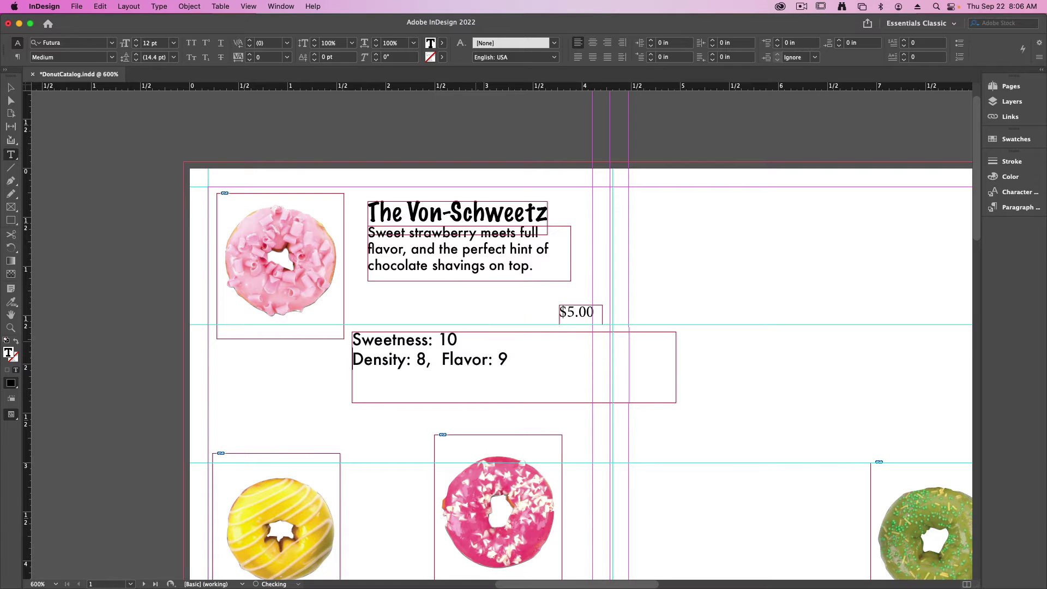
left_click(442, 360)
key("BackSpace")
key("BackSpace")
key("BackSpace")
key("Return")
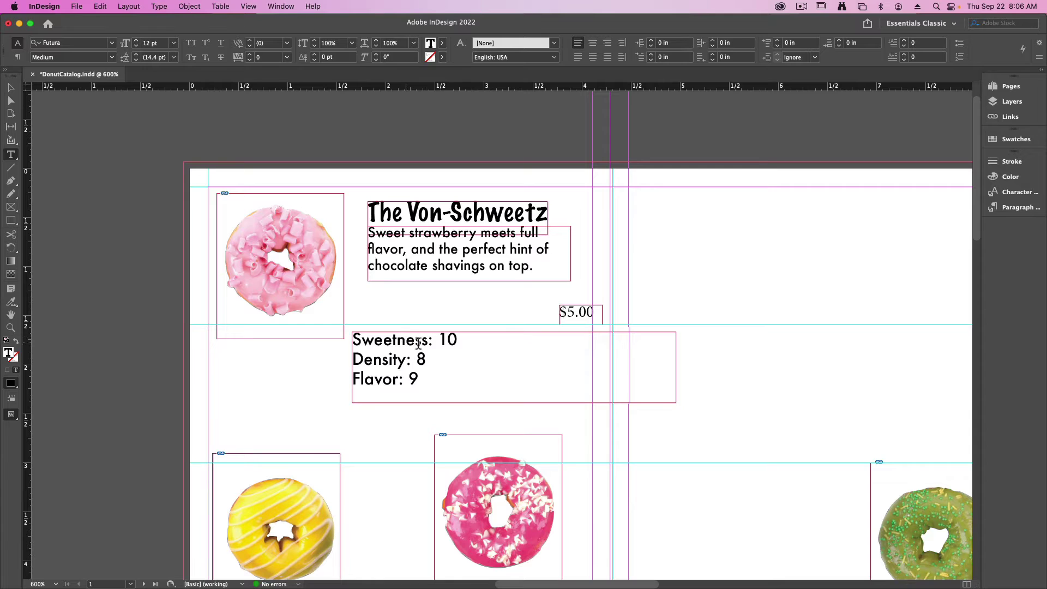
Set the rating labels Sweetness:, Density: and Flavor: to Futura Bold.
double_click(452, 340)
double_click(422, 360)
left_click_drag(440, 347, 300, 346)
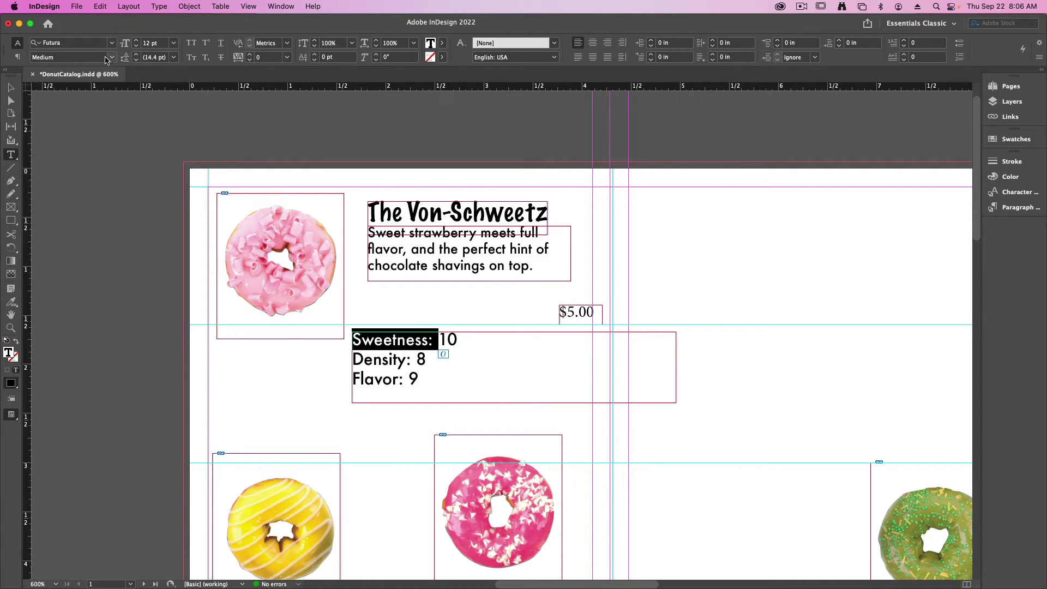
left_click(111, 57)
left_click(79, 115)
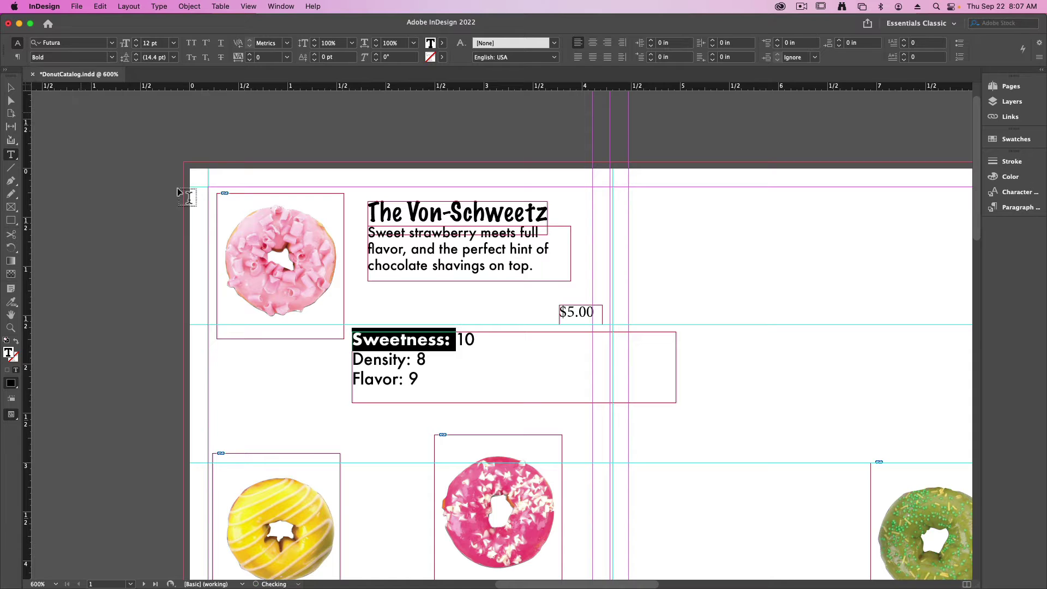
left_click_drag(417, 360, 344, 360)
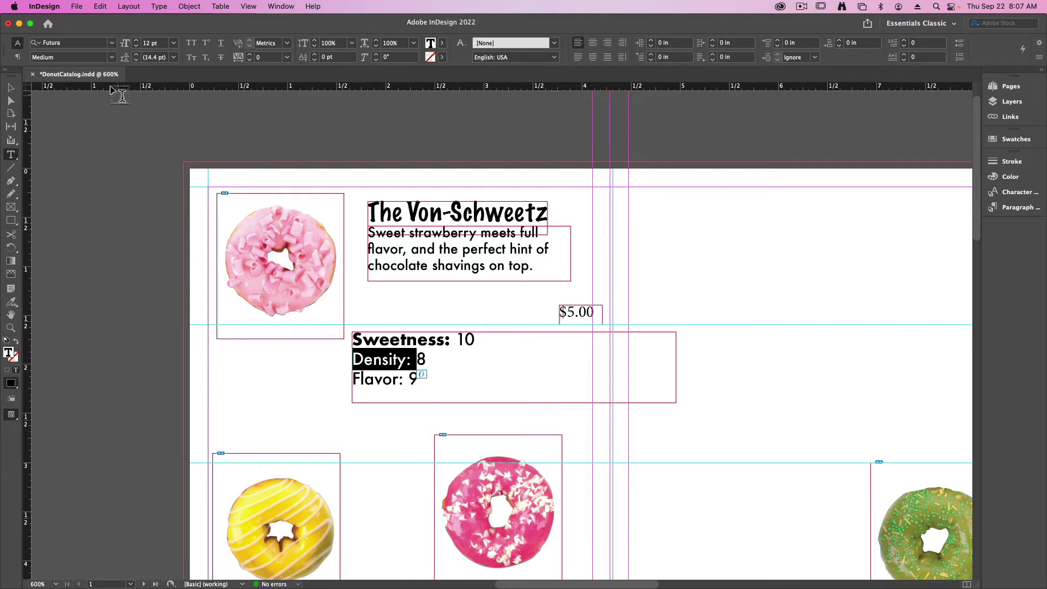
left_click(111, 57)
left_click(79, 115)
left_click(408, 380)
left_click_drag(408, 380, 353, 360)
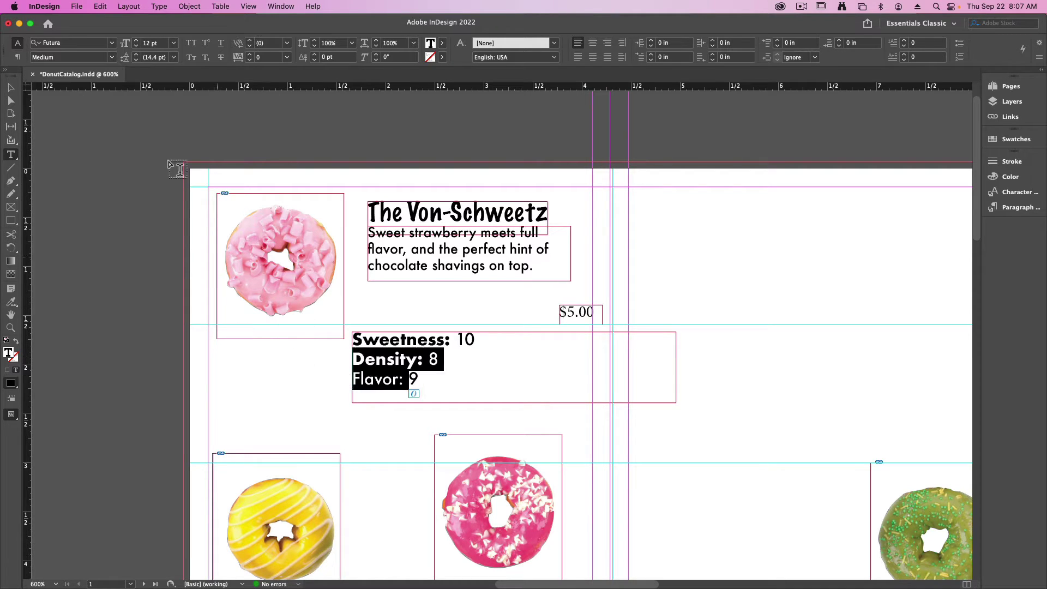
left_click(111, 57)
left_click(79, 115)
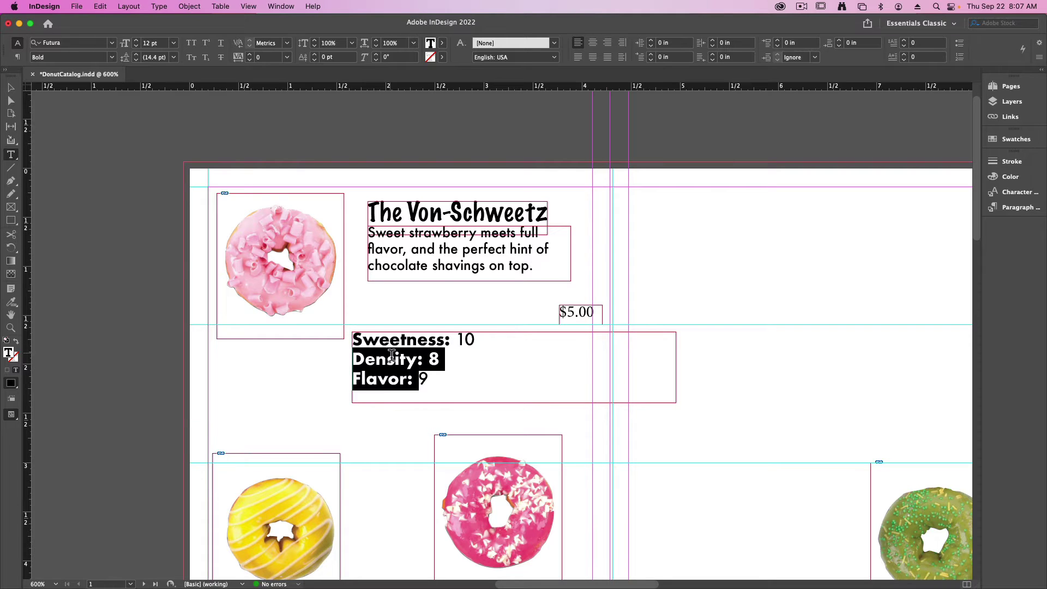
Set the density value 8 back to the Medium font style.
left_click_drag(441, 360, 431, 361)
left_click(112, 58)
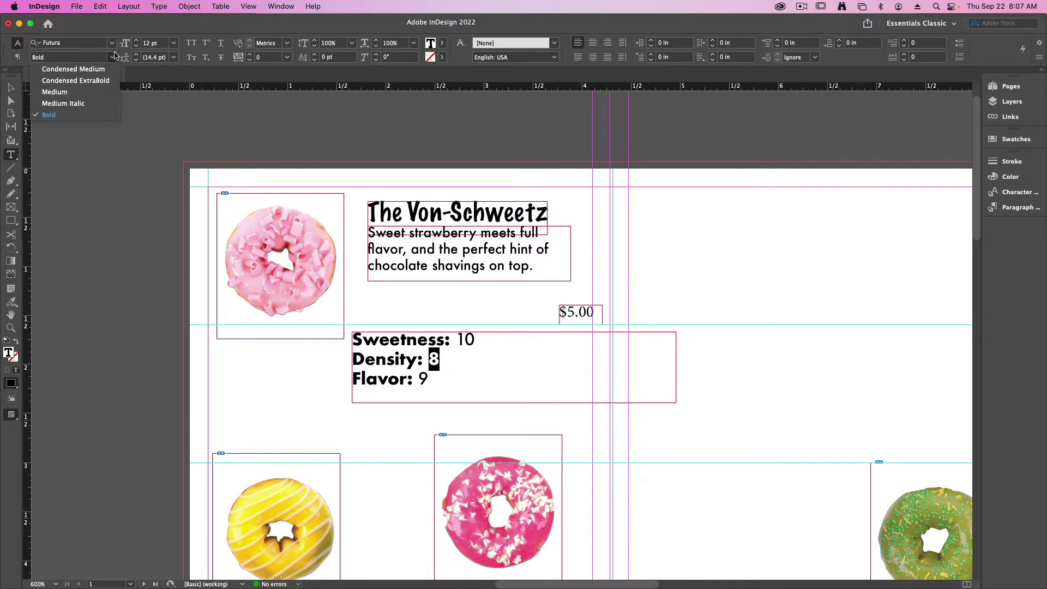
left_click(89, 91)
Move the rating frame up directly below the description, to X 1.815 in and Y 1.135 in.
left_click(11, 88)
left_click(152, 204)
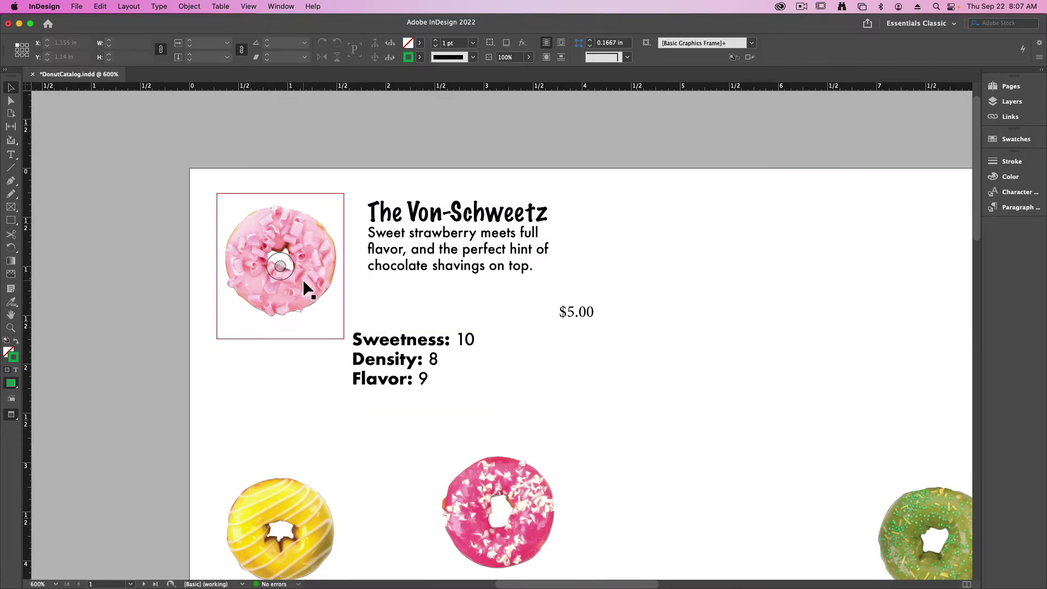
left_click_drag(392, 349, 409, 297)
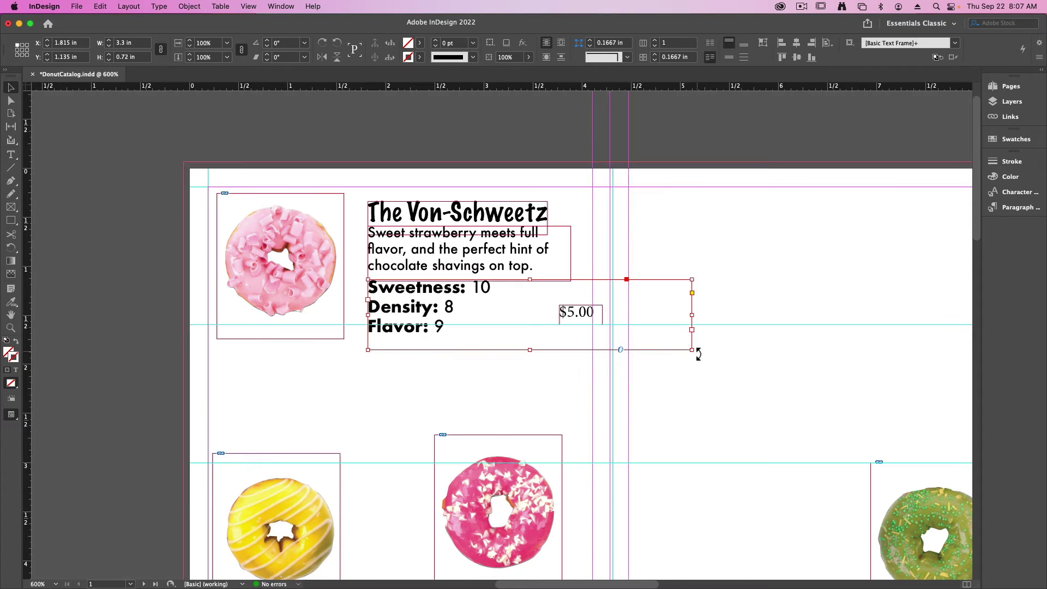
Reduce the text size of all three rating lines, keeping bold labels and medium values.
double_click(480, 314)
key("super+a")
left_click(136, 46)
left_click(136, 46)
left_click(136, 46)
left_click(136, 46)
left_click(136, 41)
left_click(102, 57)
key("Down")
left_click(11, 87)
key("super+z")
left_click(119, 125)
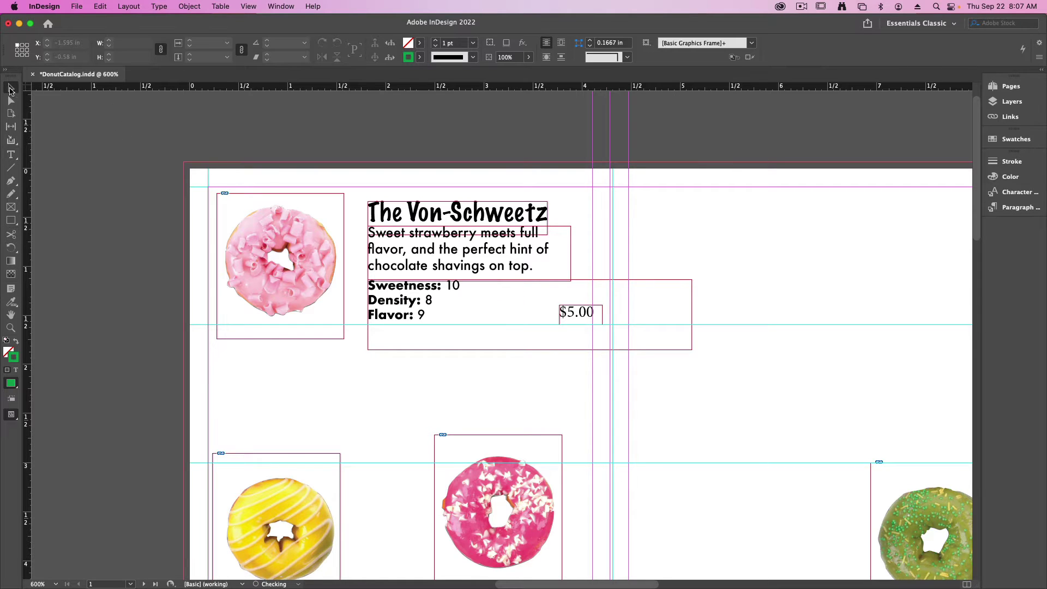
Shrink the rating frame's width and height to fit around the three rating lines.
key("w")
key("w")
left_click_drag(587, 318, 529, 333)
key("super+z")
left_click_drag(689, 319, 480, 316)
left_click_drag(426, 352, 502, 331)
left_click(554, 314)
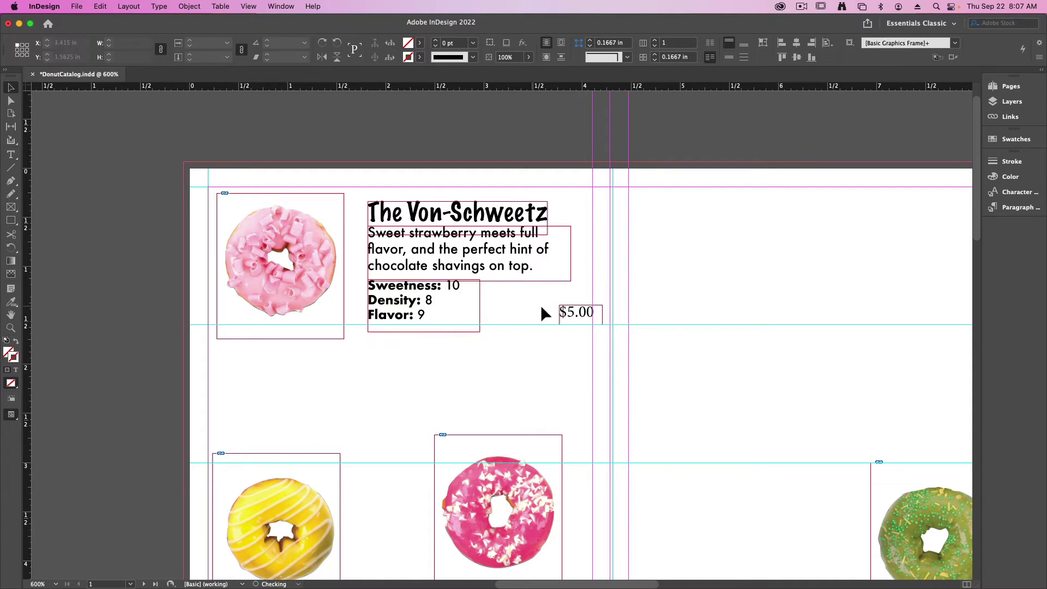
Preview the page and nudge the donut name frame up to Y about 0.297 in, away from the description.
key("w")
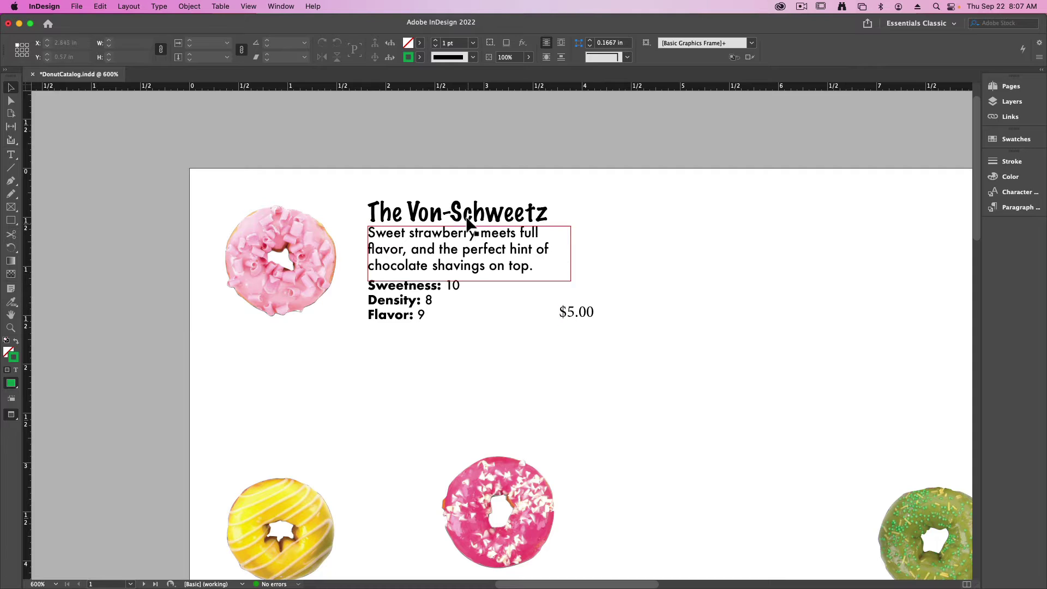
left_click_drag(467, 226, 467, 219)
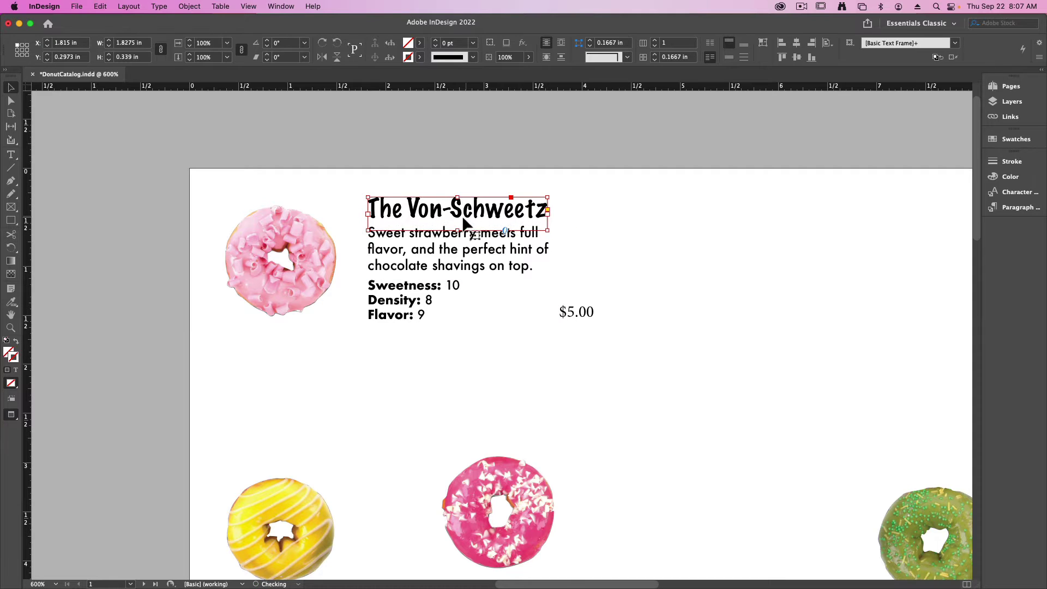
Scale the price frame and its text up to 24 pt and place it beside the rating lines at X 3.045 in, Y 1.15 in.
left_click(599, 316)
double_click(580, 317)
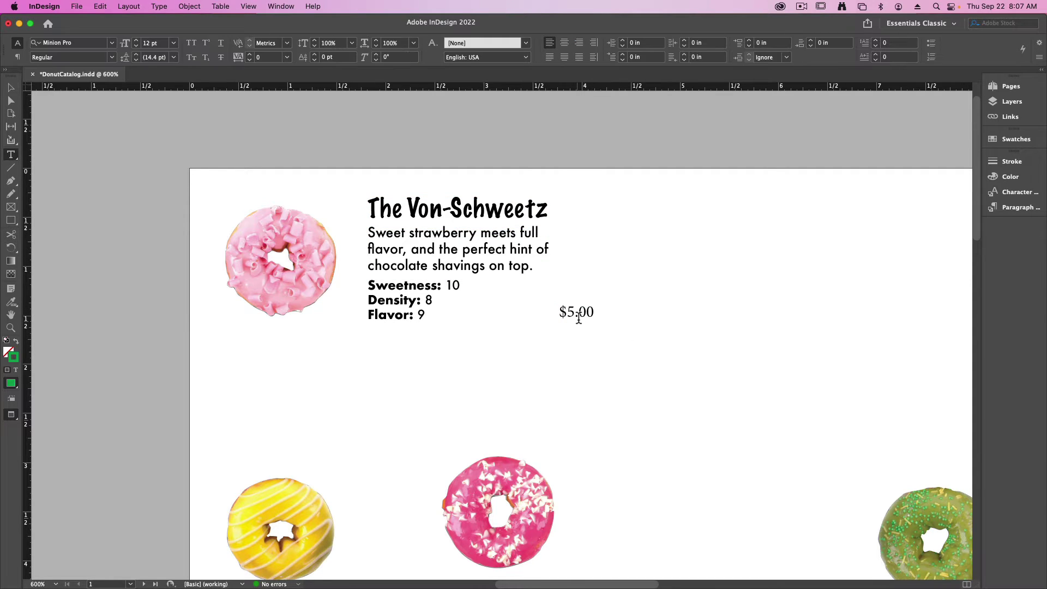
left_click(12, 88)
left_click(575, 315)
left_click_drag(557, 300, 522, 286)
left_click(667, 260)
key("w")
key("w")
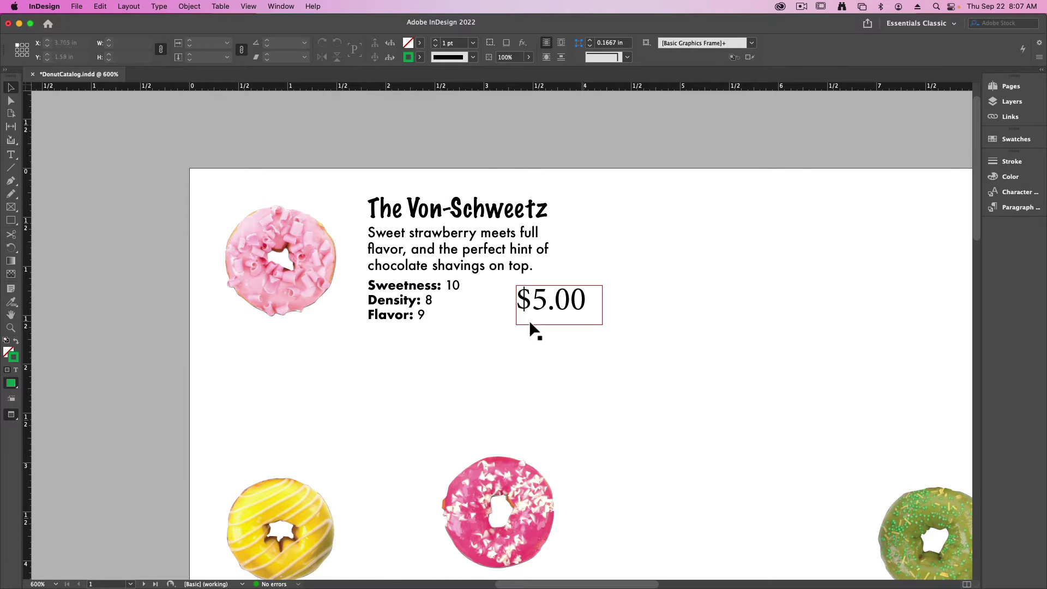
left_click_drag(554, 306, 528, 309)
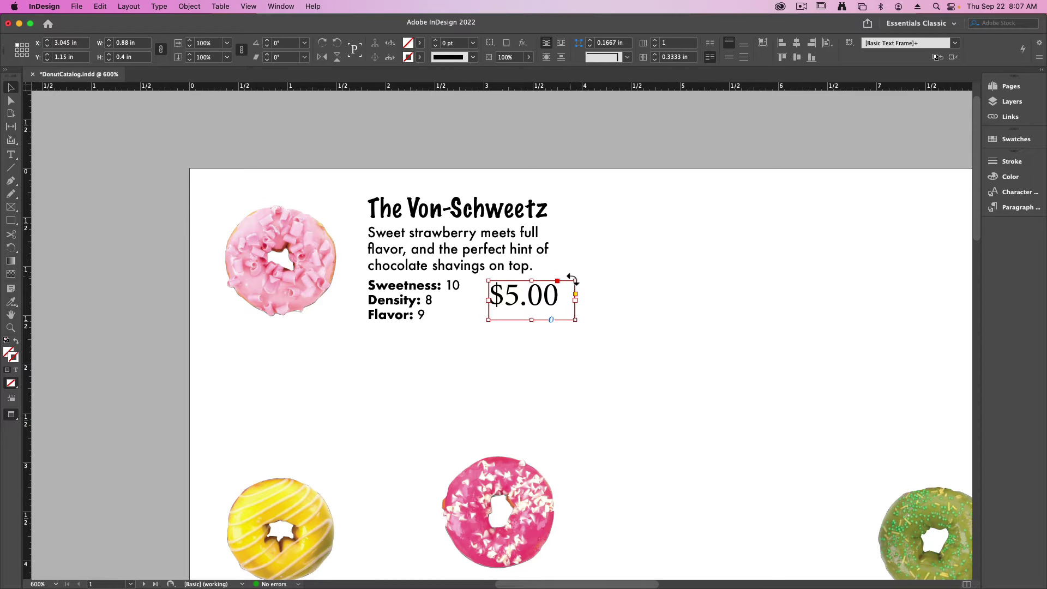
key("w")
double_click(548, 305)
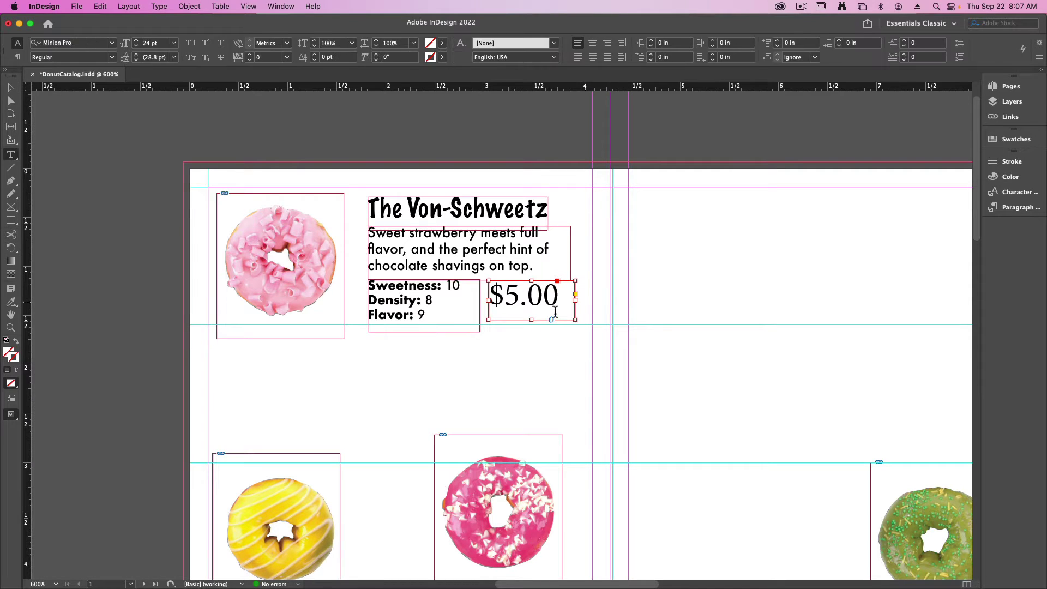
left_click_drag(548, 306, 455, 320)
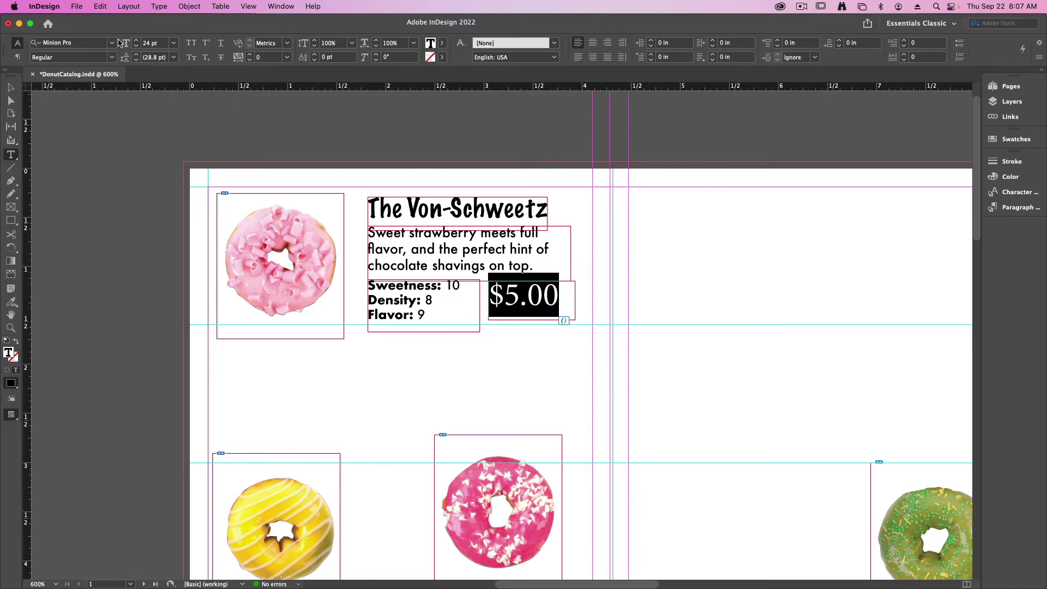
type("i")
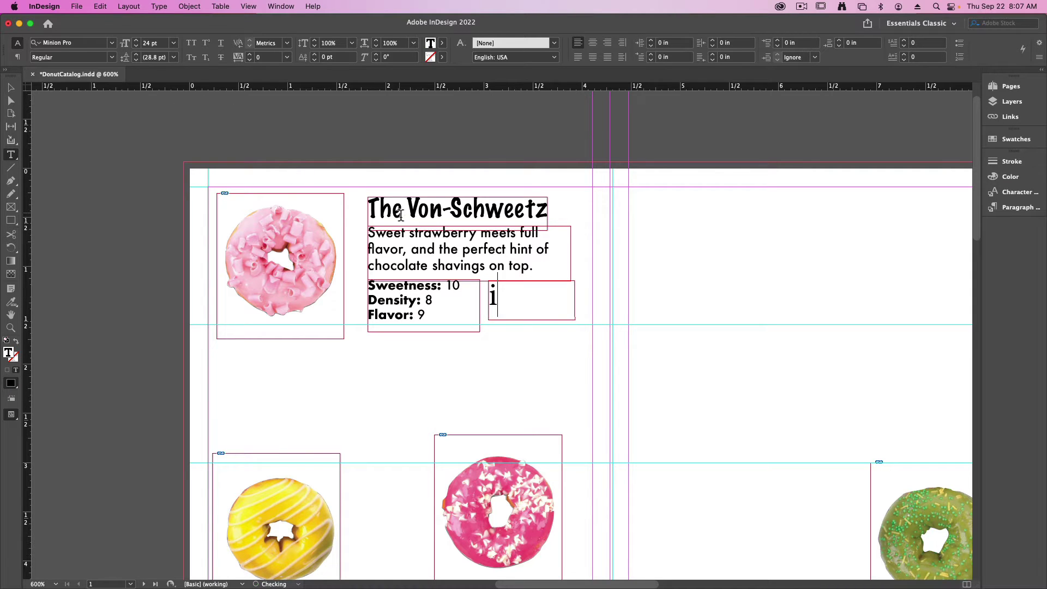
key("super+z")
key("Escape")
Match the $5.00 price text to the donut name's Marker Felt styling with the Eyedropper, undoing the sample picked up by mistake.
left_click(11, 301)
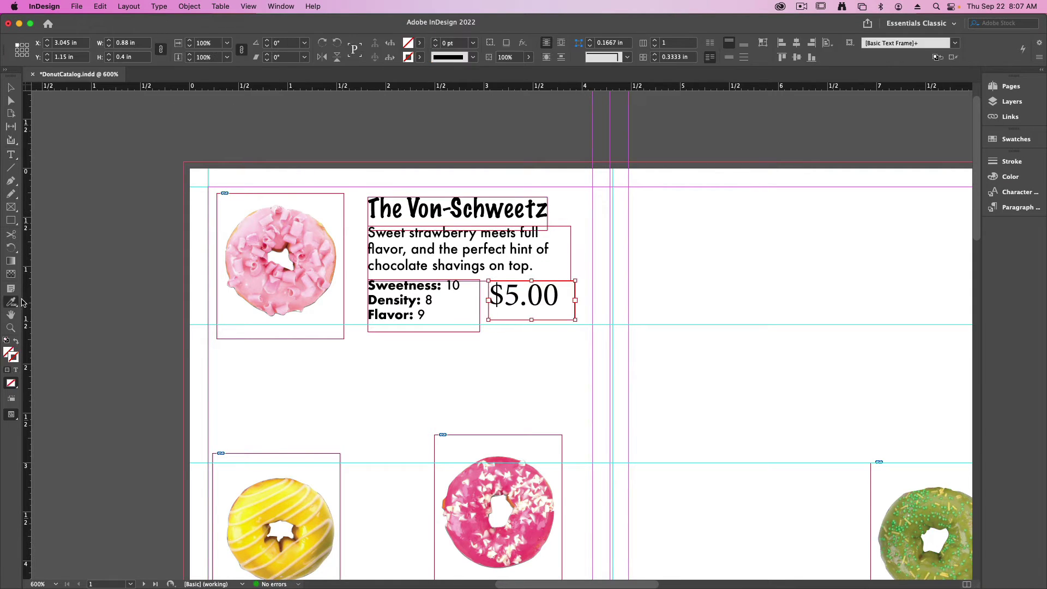
left_click(55, 326)
left_click(415, 210)
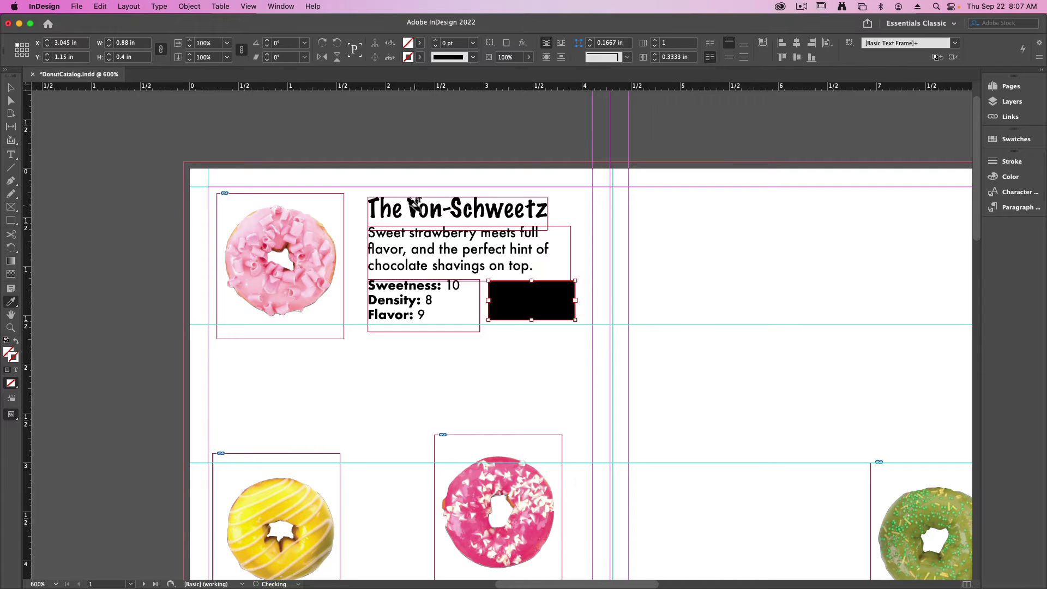
key("super+z")
left_click_drag(496, 290, 379, 351)
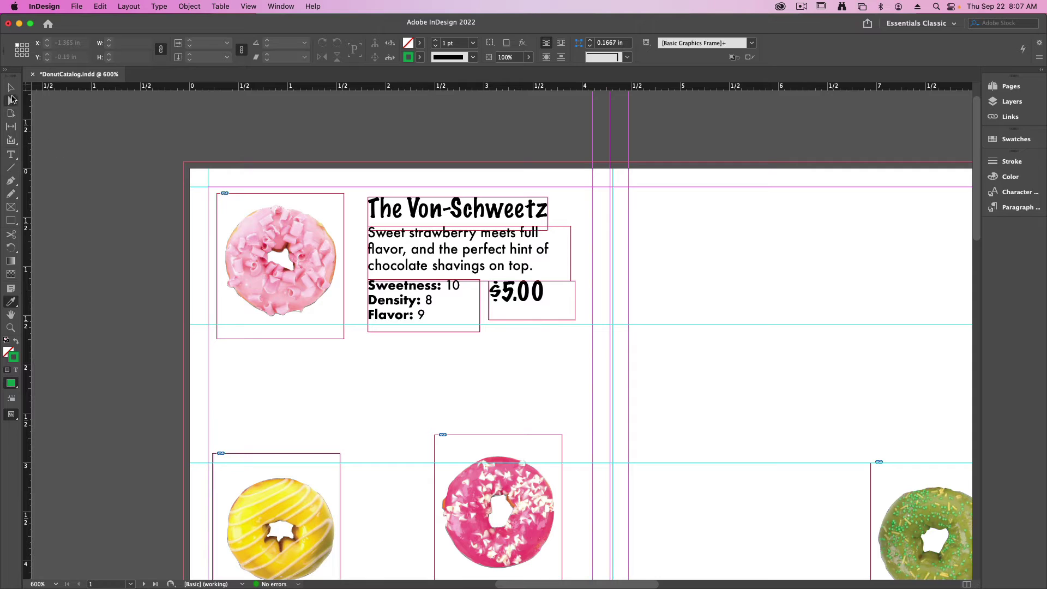
Superscript the decimals and the dollar sign of the price, leaving the 5 at full size.
left_click(11, 155)
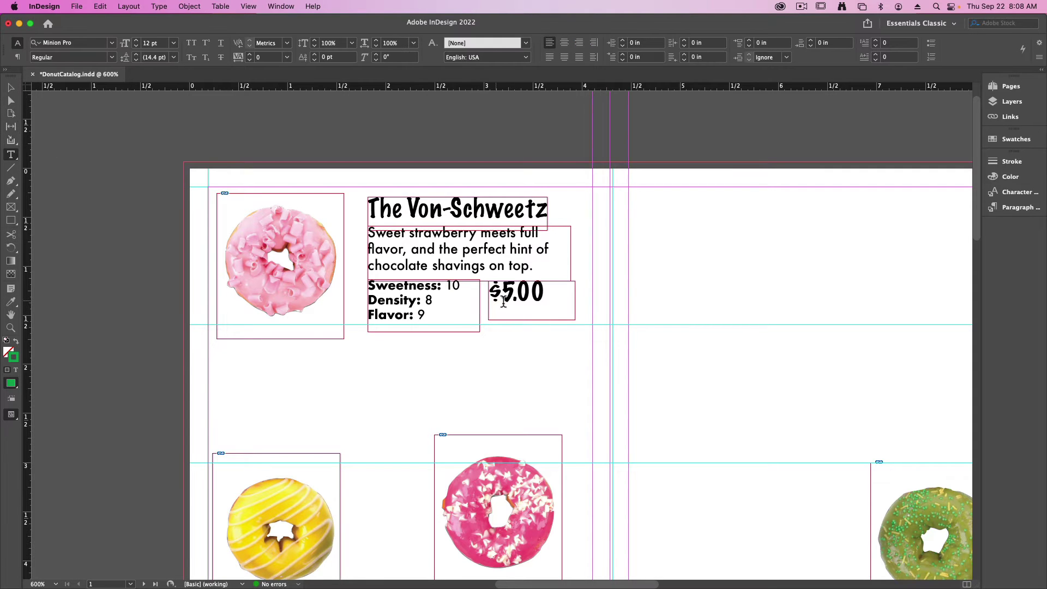
mouse_move(517, 298)
left_mouse_down()
mouse_move(544, 295)
mouse_move(514, 296)
left_mouse_up()
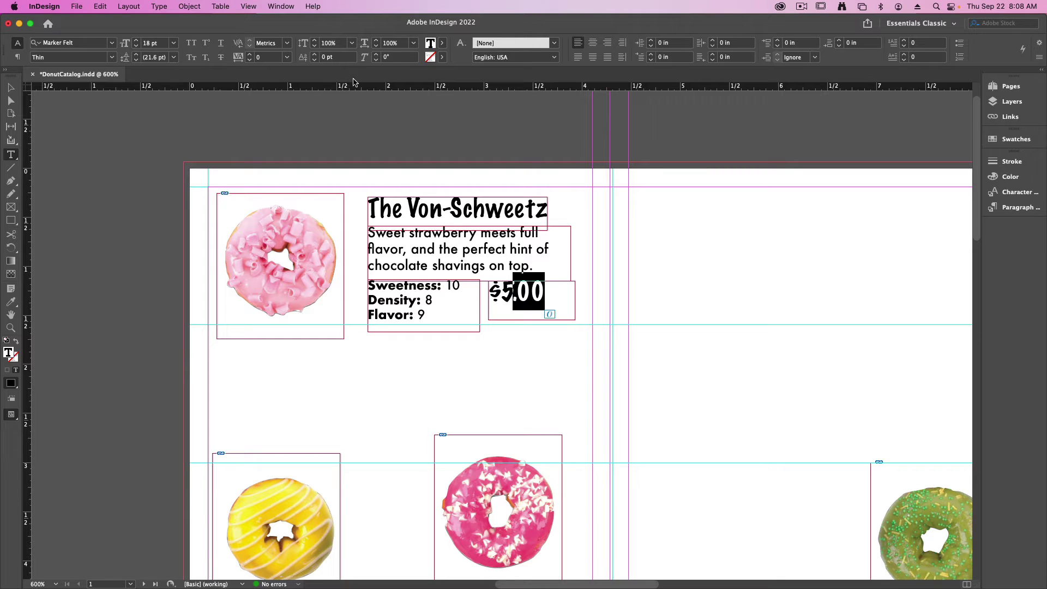
left_click(206, 44)
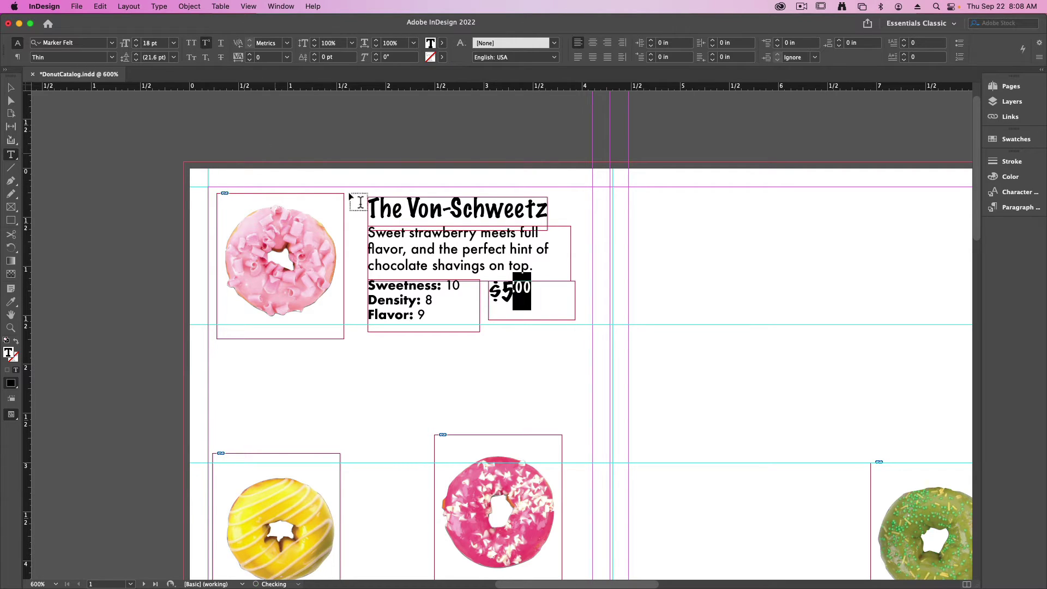
left_click_drag(498, 304, 489, 304)
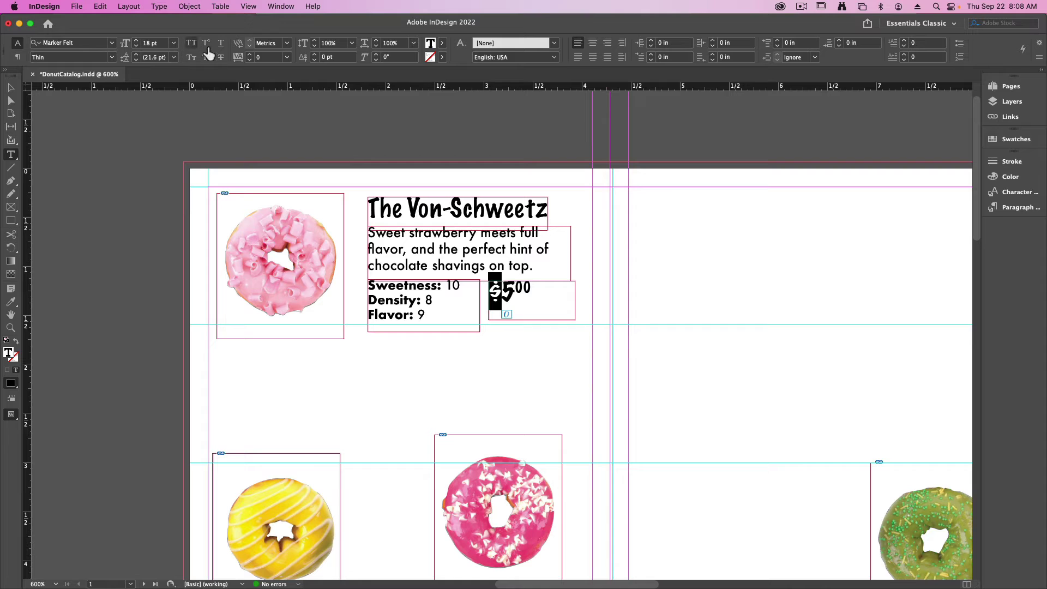
key("Escape")
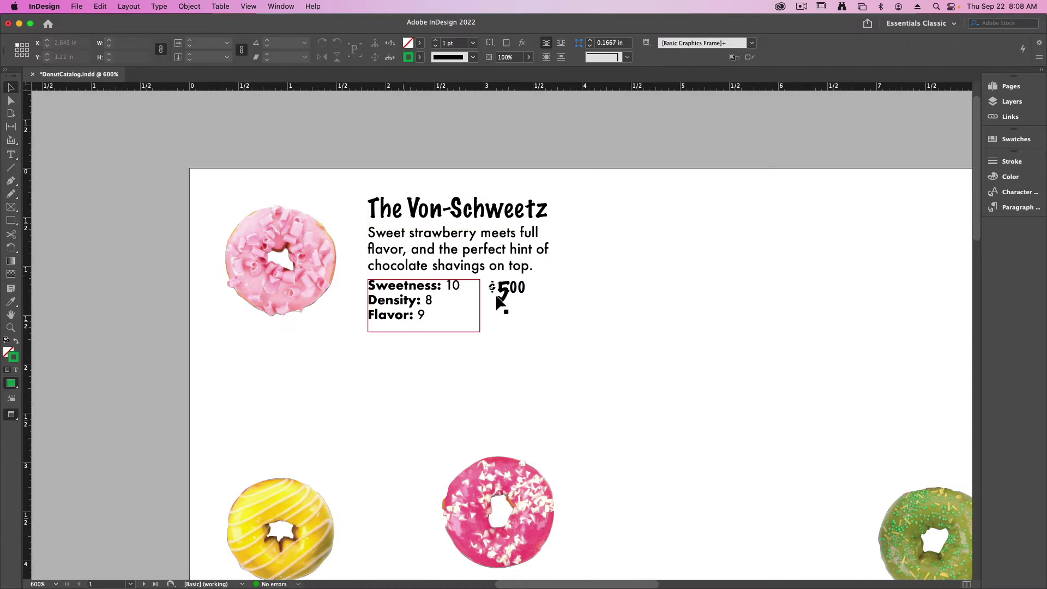
Add kerning between the price's 5 and its decimals, and enlarge the price text to fill its frame.
double_click(515, 299)
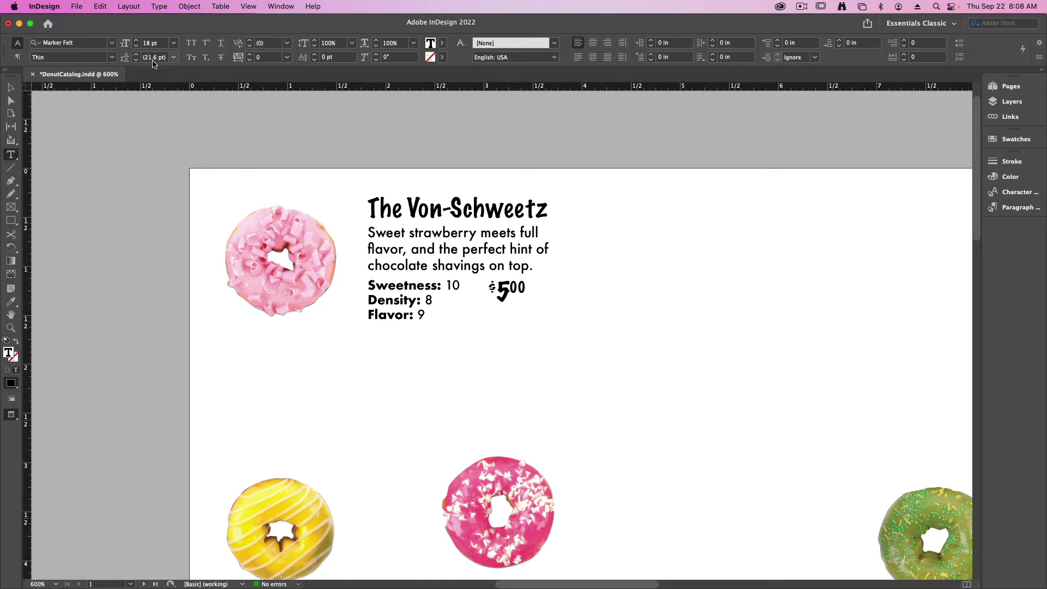
left_click(251, 42)
key("Escape")
key("w")
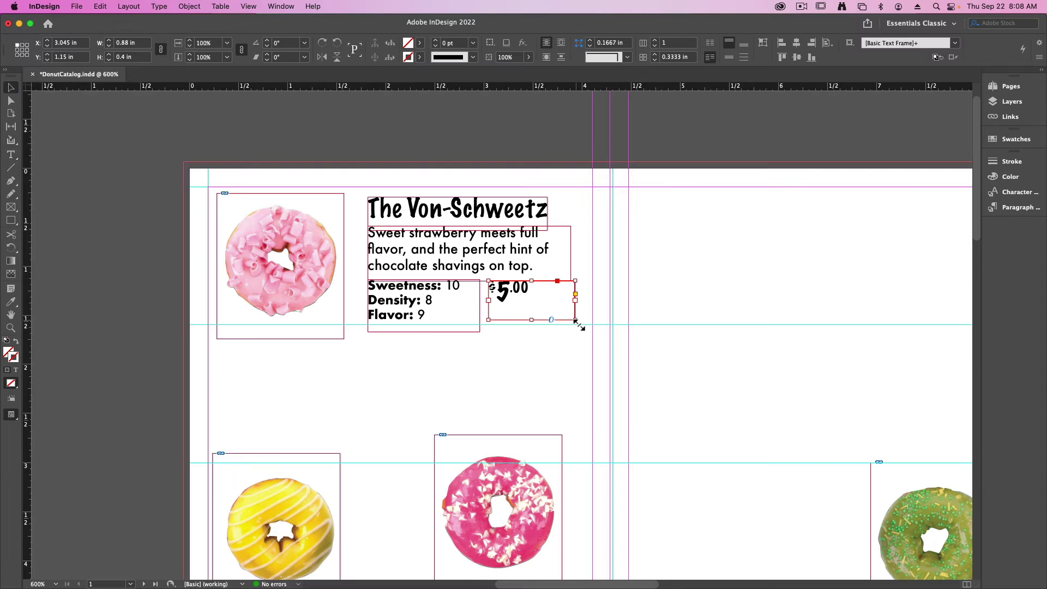
mouse_move(576, 323)
left_mouse_down()
mouse_move(619, 356)
mouse_move(627, 345)
mouse_move(584, 309)
mouse_move(569, 316)
left_mouse_up()
key("w")
left_click(641, 321)
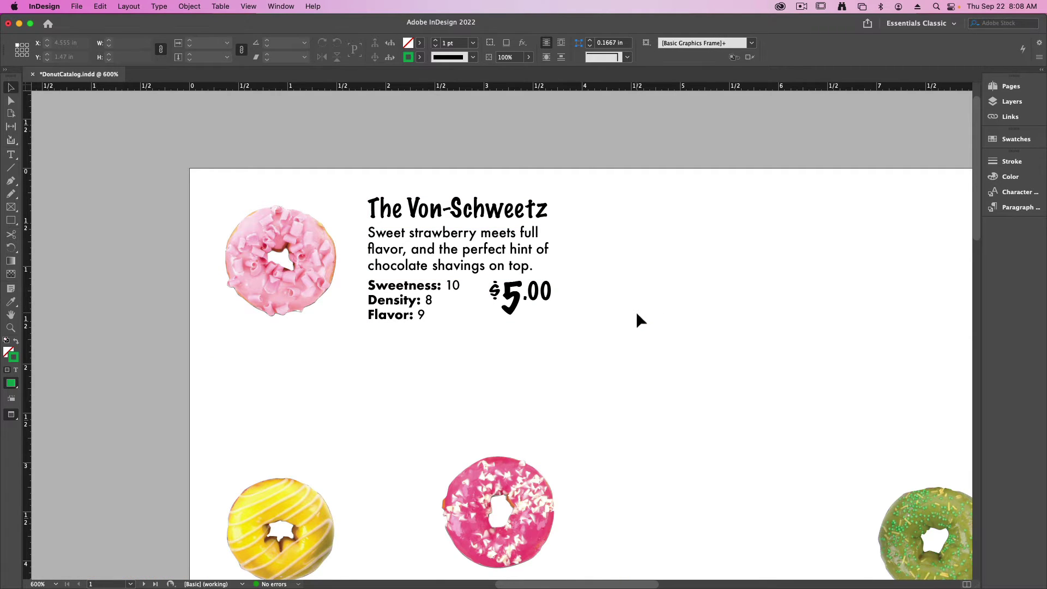
Set the description text under the donut name to 9 pt.
key("w")
double_click(493, 254)
key("super+a")
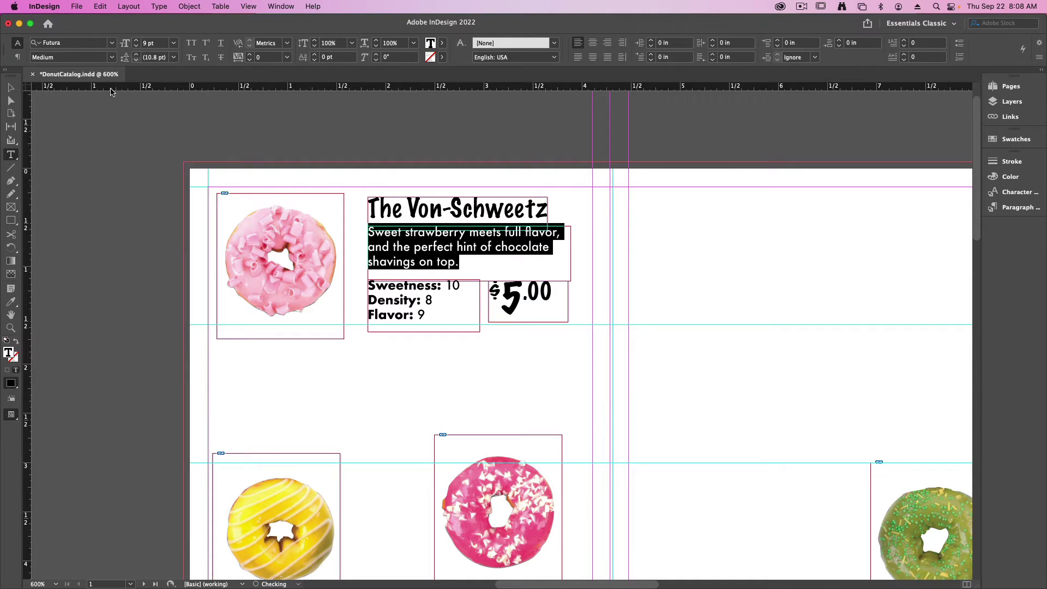
left_click(11, 87)
key("w")
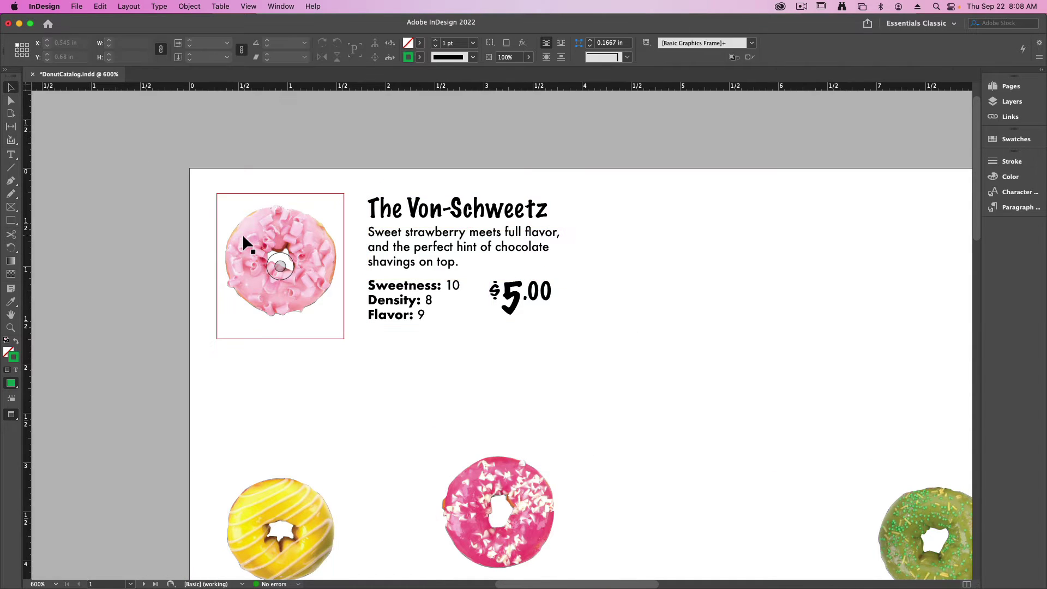
Move the pink sprinkled donut up into the second row at X 2.5883 in, Y 1.63 in.
key("super+minus")
left_click_drag(515, 281, 417, 269)
left_click_drag(471, 179, 384, 261)
key("w")
left_click_drag(430, 360, 437, 292)
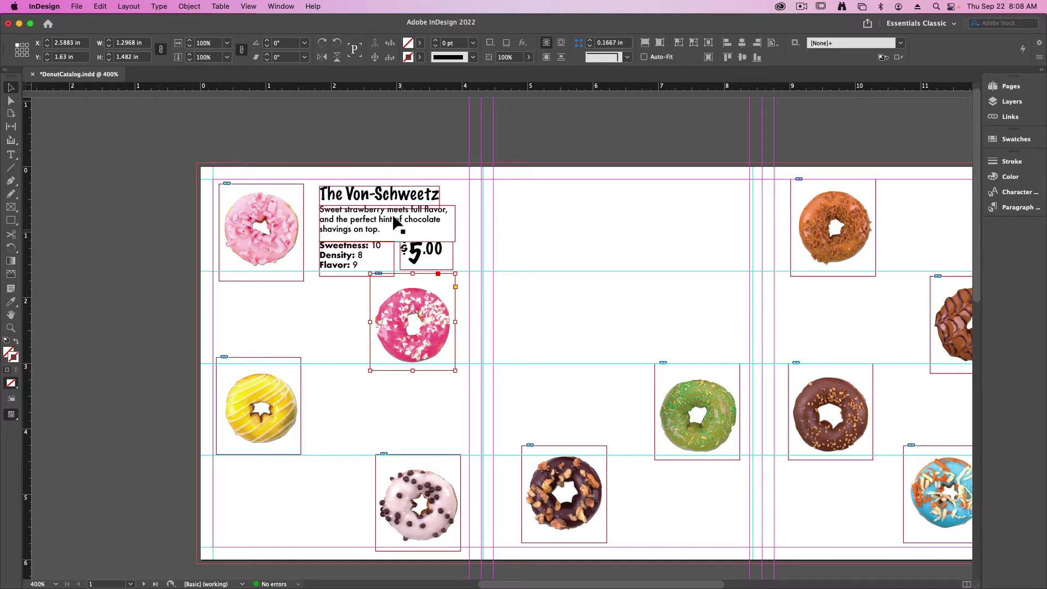
Try to duplicate the name, description, rating and price frames beside the pink sprinkled donut at X 0.375 in, Y 1.63 in.
left_click_drag(391, 214, 304, 310)
key("super+z")
left_click_drag(339, 166, 435, 254)
left_click_drag(427, 255, 345, 347)
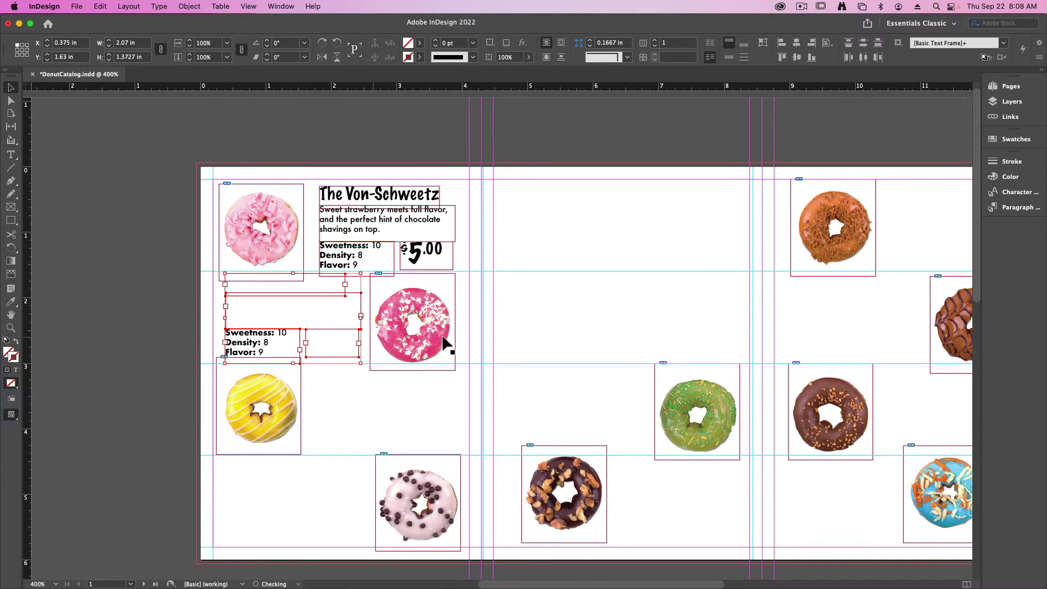
key("w")
left_click(514, 329)
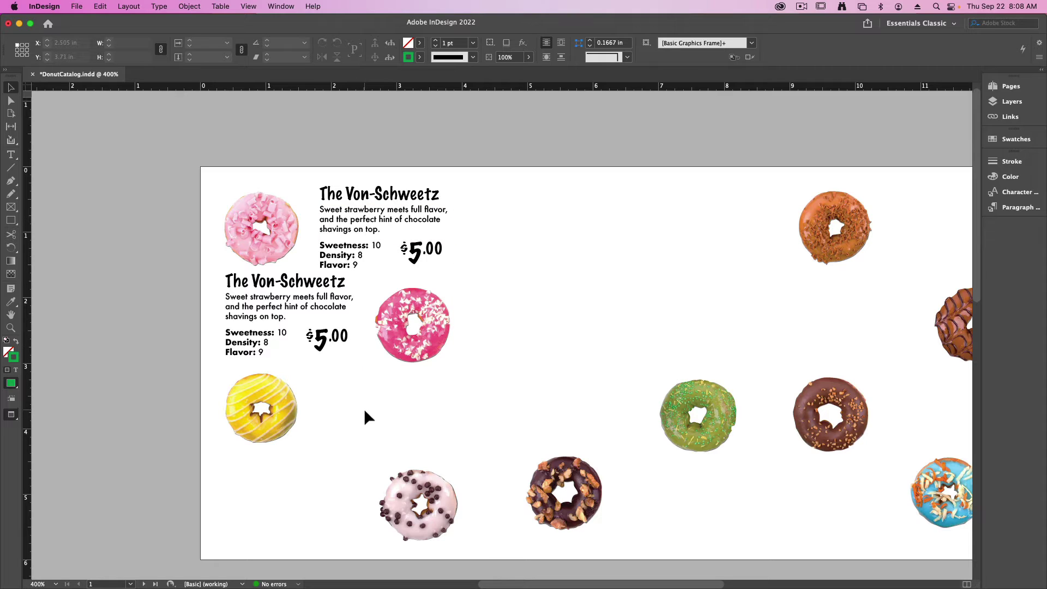
key("super+z")
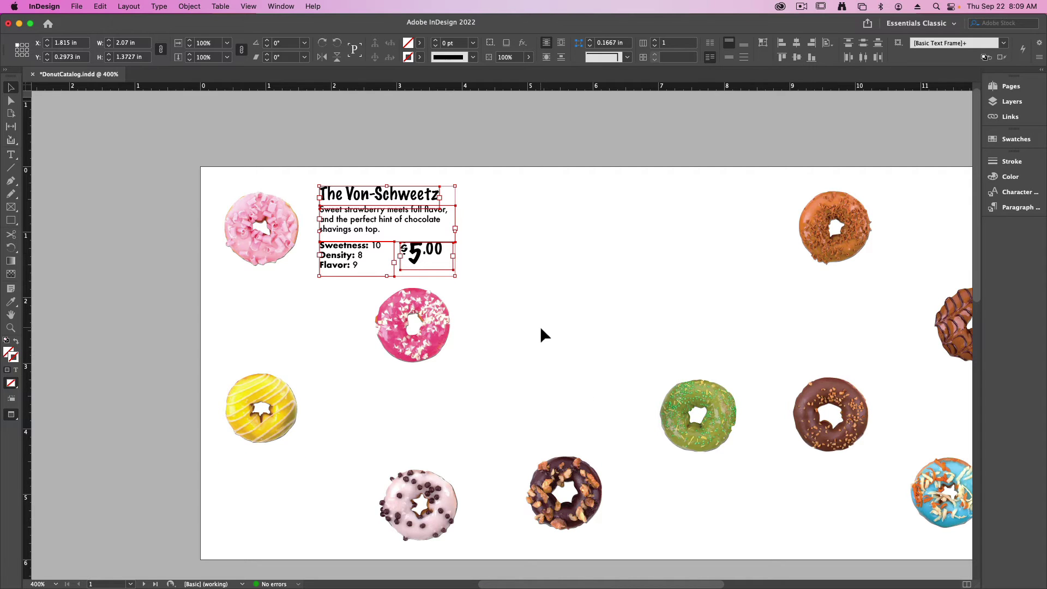
Duplicate the name, description, rating and price frames beside every other donut, positioning each block within its grid row.
key("w")
key("super+=")
key("t")
left_click_drag(303, 259, 367, 298)
left_click(215, 246, "super")
left_click_drag(214, 314, 215, 289)
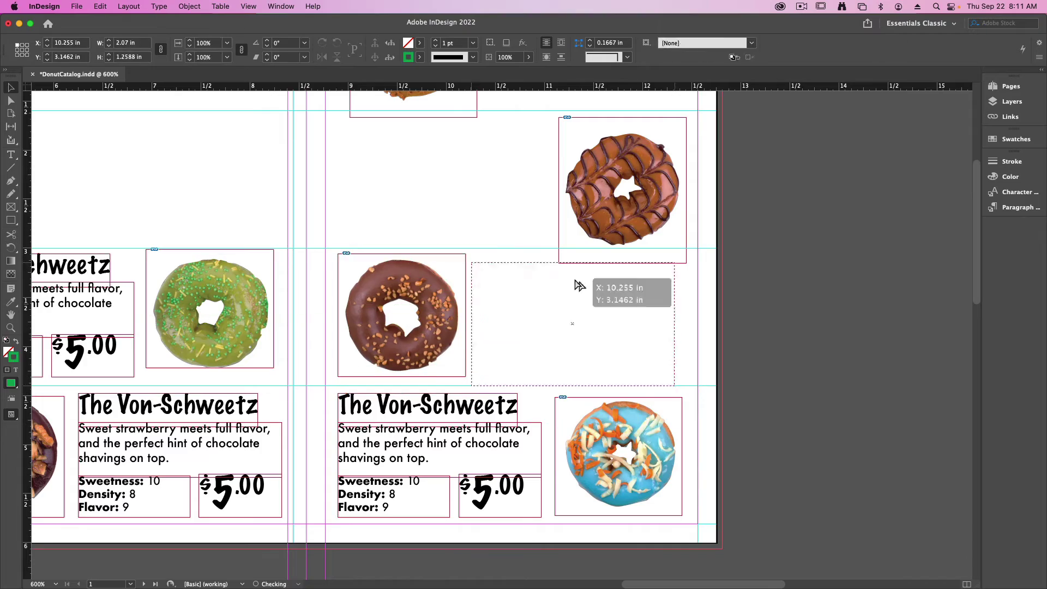
left_click_drag(577, 283, 578, 283)
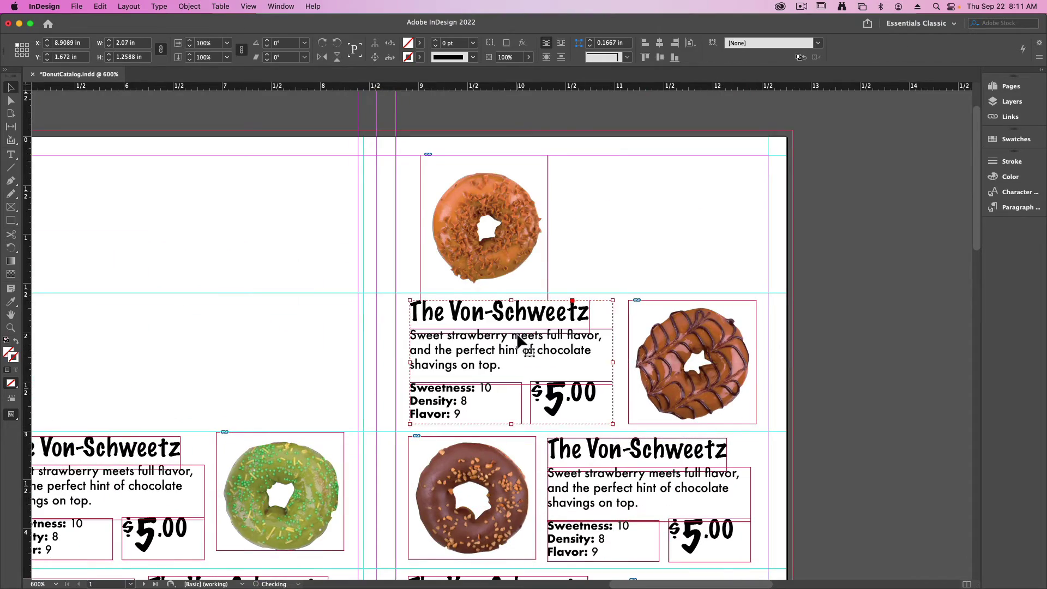
left_click_drag(519, 300, 573, 184)
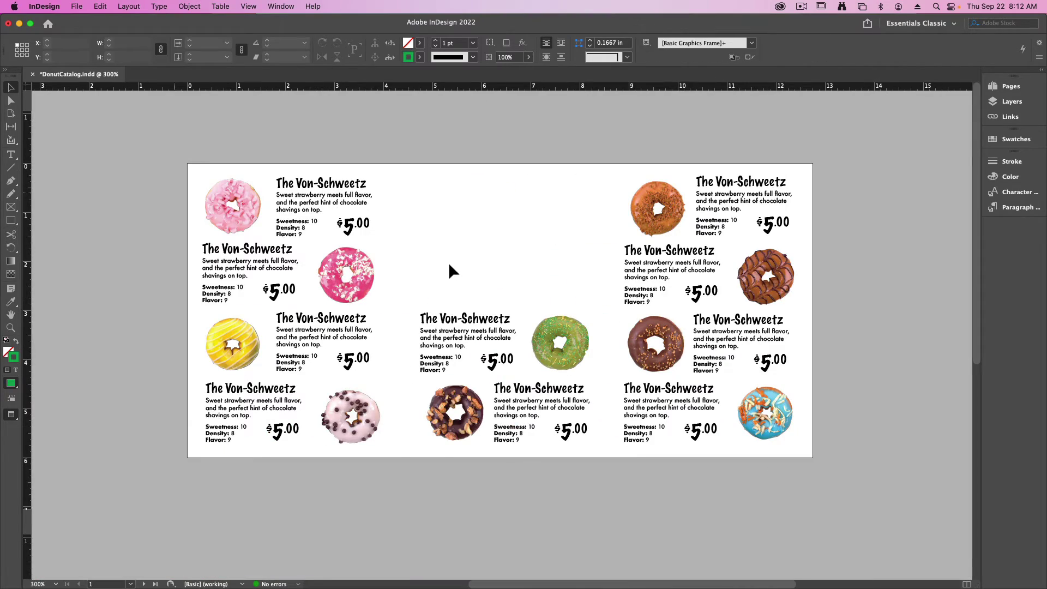
Fit the whole page in view, switch to the Donut Descriptions file in TextEdit and copy the name The Muttonfudge.
key("super+0")
key("ctrl+Up")
left_click(374, 189)
left_click(375, 189)
left_click_drag(172, 138, 121, 136)
key("super+c")
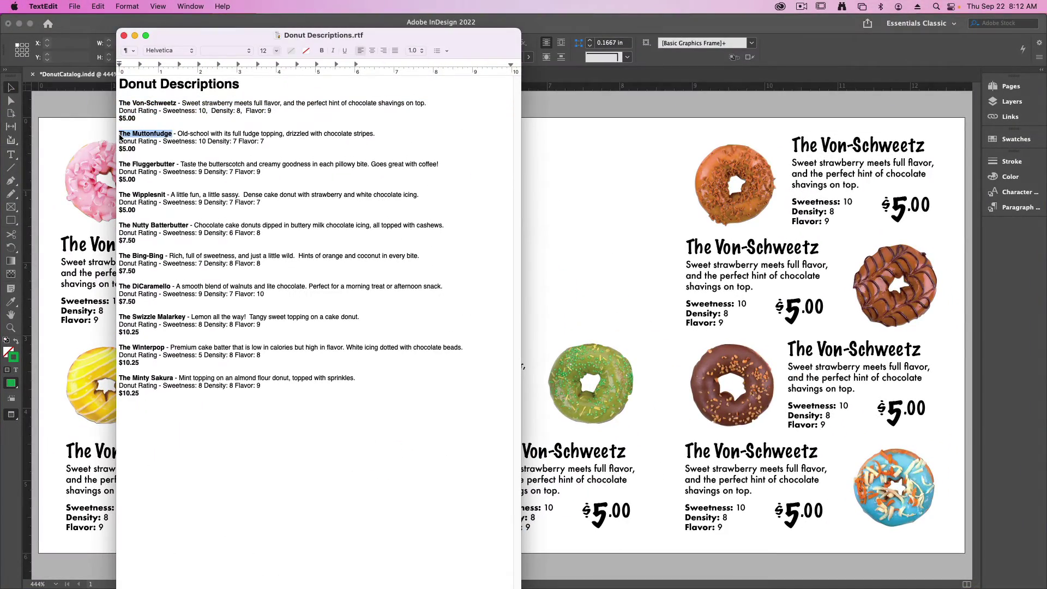
Open Product-Donuts.jpg from Finder in Preview and place it beside the descriptions as a naming reference.
key("ctrl+Up")
left_click(737, 126)
double_click(421, 277)
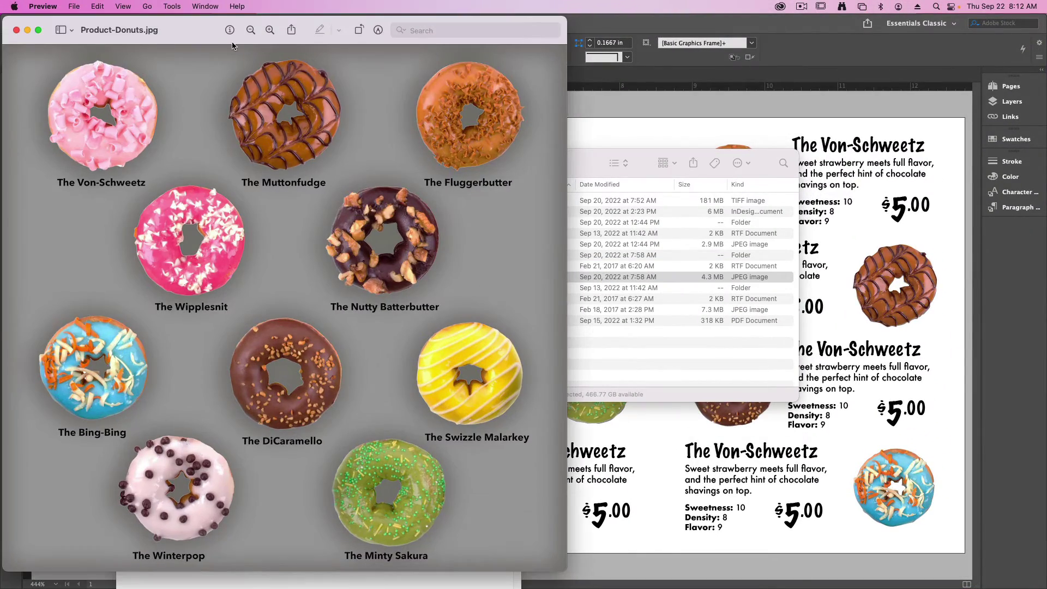
left_click_drag(206, 29, 670, 47)
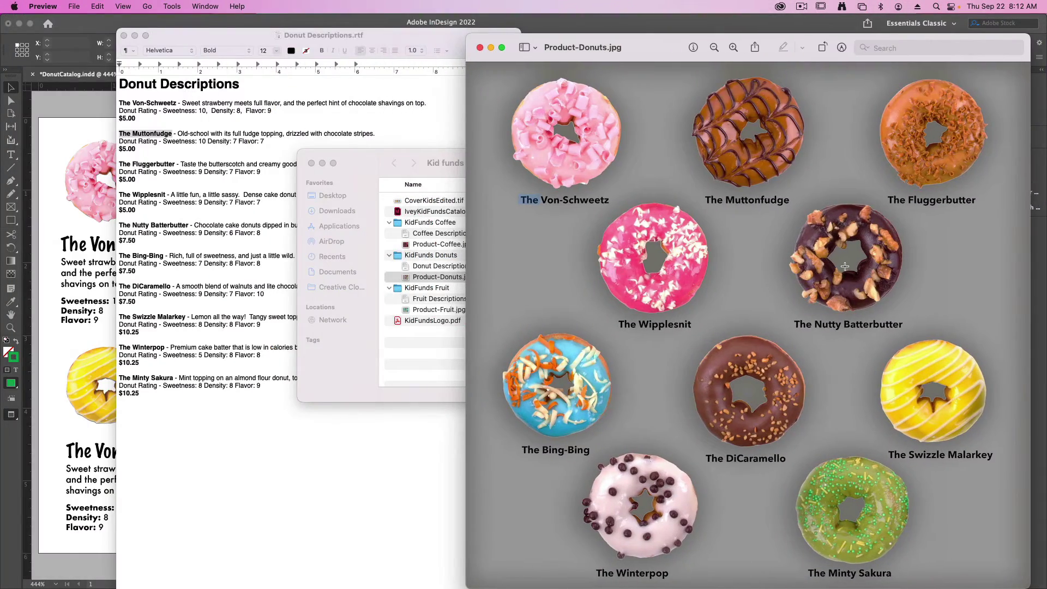
Switch back to InDesign and replace the name beside the chocolate-striped donut with The Muttonfudge.
left_click(87, 250)
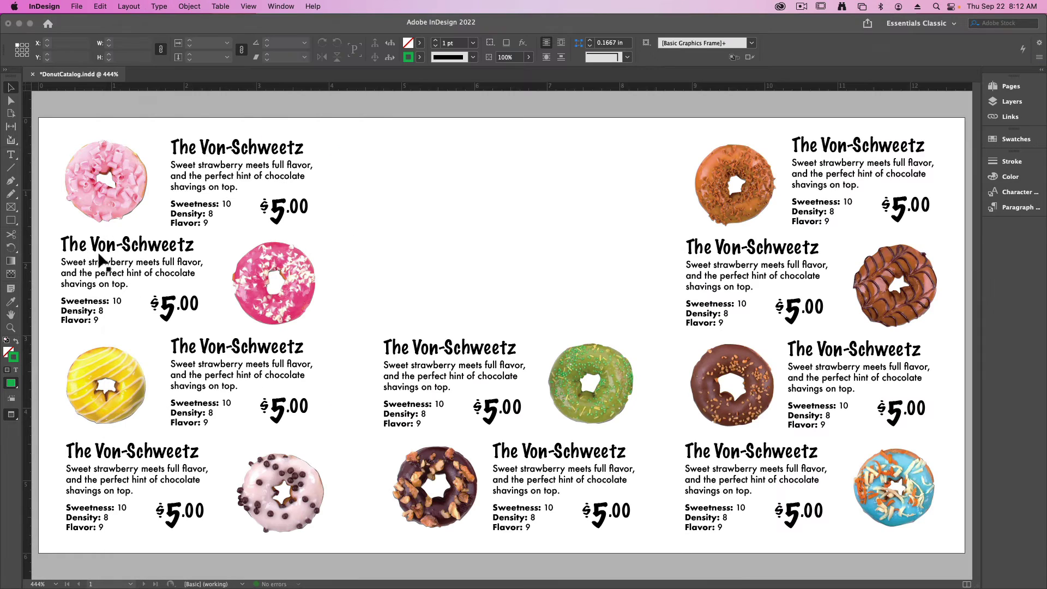
double_click(773, 250)
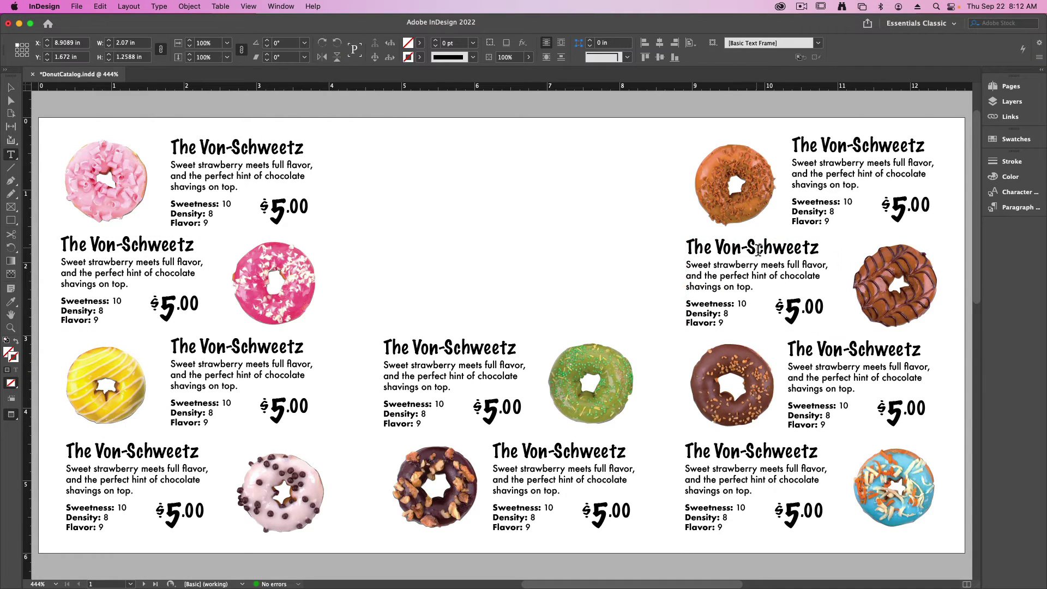
triple_click(772, 250)
key("super+v")
Copy The Muttonfudge's description from the descriptions file and paste it over the description in its catalog block.
key("ctrl+Up")
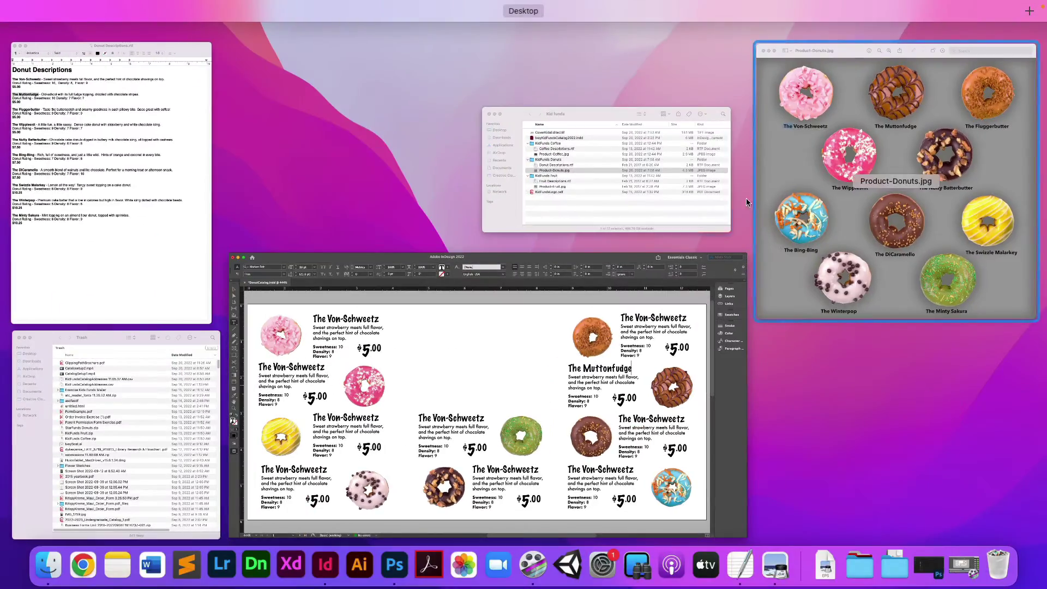
left_click(652, 179)
key("ctrl+Up")
left_click(164, 133)
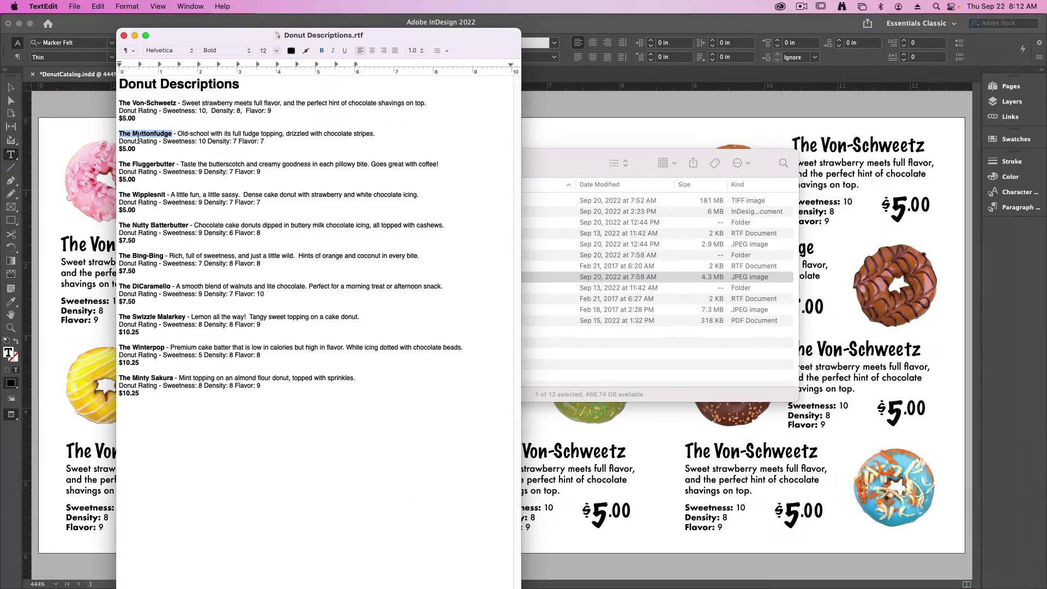
left_click_drag(179, 132, 363, 131)
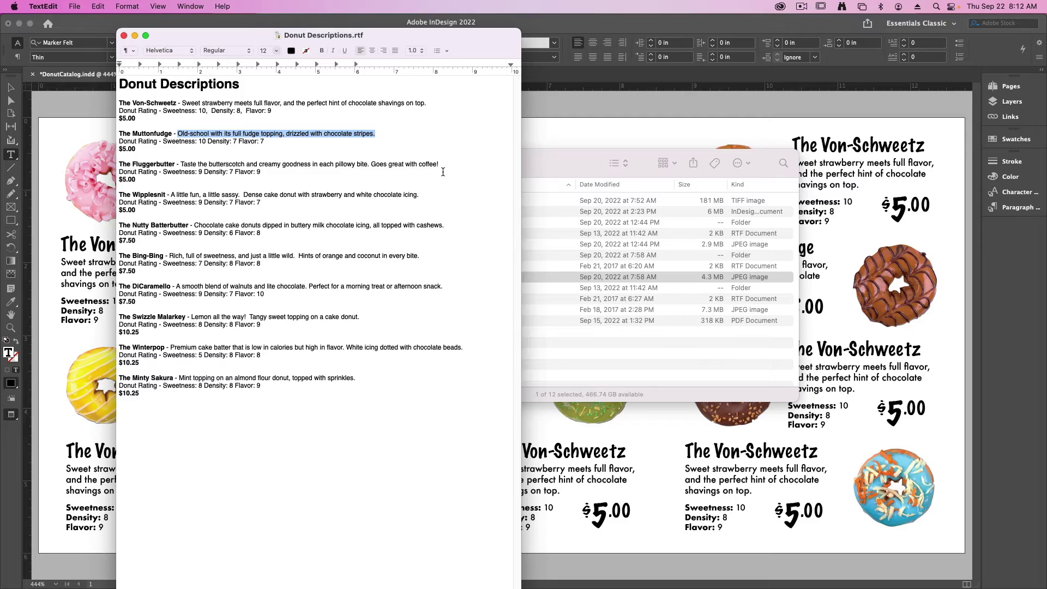
key("super+Tab")
type("Old-school with its full fudge topping, drizzled with chocolate stripes.")
Replace the name and description beside the orange donut with those of The Fluggerbutter from the descriptions file.
key("super+Tab")
Set The Muttonfudge's density and flavor ratings to 7.
triple_click(126, 150)
key("shift+Left")
left_click(748, 327)
type("7")
key("super+Tab")
key("ctrl+Up")
left_click_drag(119, 164, 439, 164)
type("The Fluggerbutter")
Set The Fluggerbutter's ratings to sweetness 9 and density 7.
key("super+Tab")
Set The Wipplesnit's ratings to sweetness 9, density 7 and flavor 7.
key("super+Tab")
type("Taste the butterscotch and creamy goodness in each pillowy bite. Goes great with coffee!")
Fill the nut-topped donut's block with The Nutty Batterbutter's name and description, and set its price to $7.50.
key("super+Tab")
key("super+Tab")
double_click(847, 202)
type("9")
Replace the name and description beside the pink sprinkled donut with those of The Wipplesnit.
key("ctrl+Up")
left_click(109, 185)
left_click_drag(119, 195, 420, 195)
type("The Wipplesnit")
key("ctrl+Up")
type("A little fun, a little sassy.  Dense cake donut with strawberry and white chocolate icing.")
key("super+Tab")
Replace the name and description beside the blue donut with those of The Bing-Bing.
key("super+Tab")
type("9")
key("super+Tab")
key("super+Tab")
left_click_drag(120, 225, 445, 226)
triple_click(535, 449)
type("The Nutty Batterbutter")
key("super+Tab")
key("super+c")
key("super+Tab")
key("super+v")
left_click_drag(593, 513, 620, 513)
type("7.5")
key("super+Tab")
key("ctrl+Up")
left_click_drag(120, 256, 417, 256)
left_click(613, 420)
triple_click(733, 451)
key("super+v")
key("super+c")
key("ctrl+Up")
left_click(725, 476)
key("super+v")
Copy The Nutty Batterbutter's $7.50 price and paste it over The Bing-Bing's price.
triple_click(605, 513)
triple_click(799, 513)
key("super+v")
Replace the name and description beside the brown chocolate donut with those of The DiCaramello.
left_click_drag(118, 285, 162, 285)
triple_click(854, 349)
key("super+v")
triple_click(816, 378)
key("super+v")
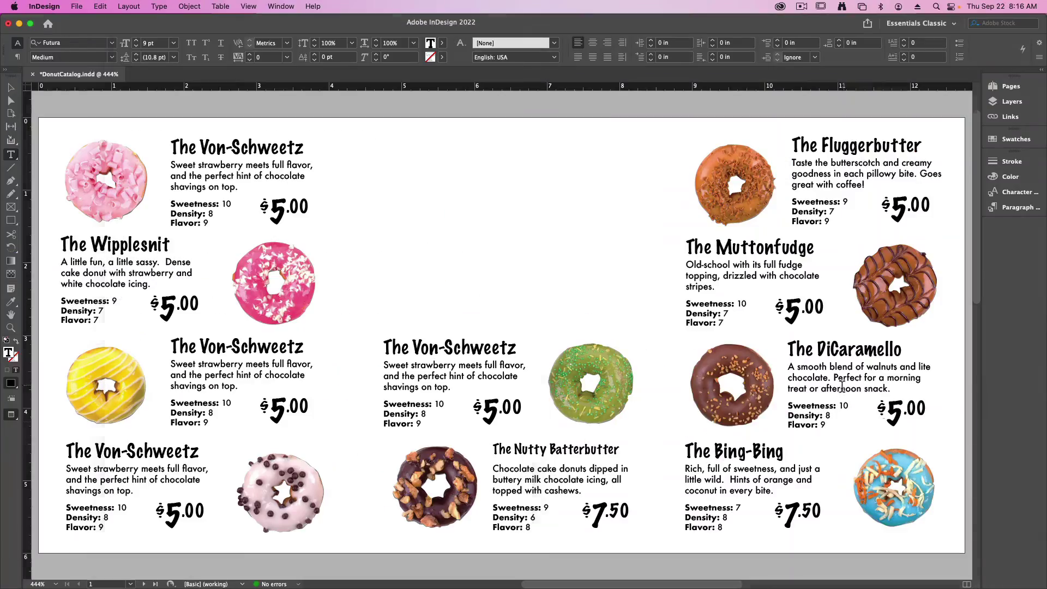
Set The DiCaramello's density rating to 7, flavor rating to 10 and price to $7.50.
double_click(828, 416)
type("7")
double_click(823, 425)
type("10 $7.50")
Replace the name and description beside the yellow donut with those of The Swizzle Malarkey.
left_click_drag(119, 317, 360, 318)
triple_click(237, 347)
key("super+v")
key("super+Tab")
triple_click(237, 372)
key("super+v")
Set The Swizzle Malarkey's sweetness rating to 8 and its price to $10.25, widening the price frame to fit.
double_click(226, 404)
type("810")
key("Escape")
left_click_drag(260, 414, 239, 414)
double_click(290, 406)
type("25")
key("Escape")
Replace the name and description beside the white chocolate-beaded donut with those of The Winterpop.
key("super+Tab")
left_click_drag(118, 347, 463, 345)
triple_click(132, 452)
key("super+v")
key("super+Tab")
key("super+c")
key("super+Tab")
left_click_drag(66, 469, 133, 491)
key("super+v")
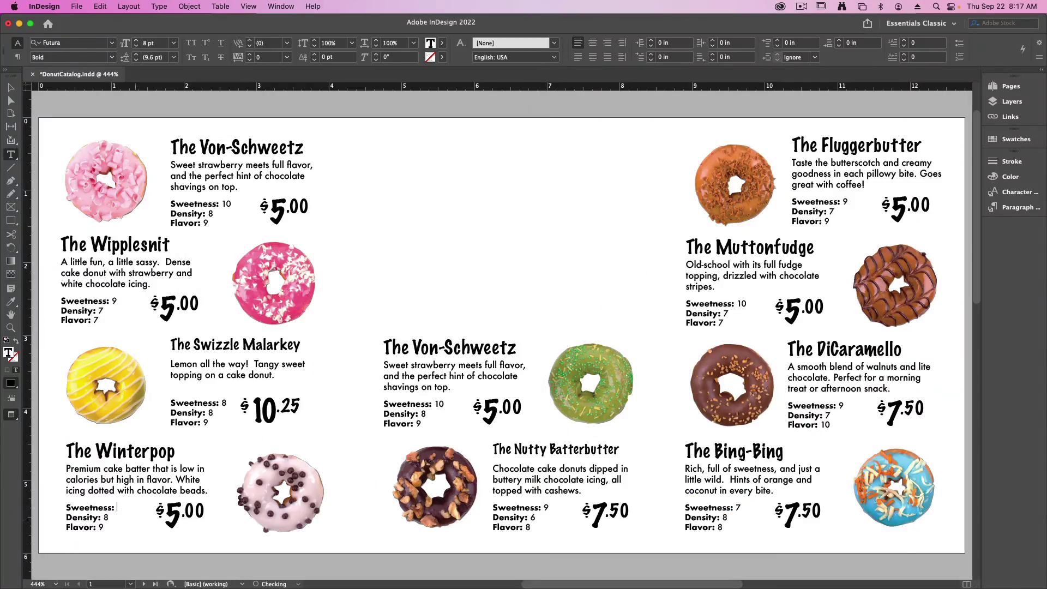
Fill the green donut's block with The Minty Sakura's name and description, sweetness rating 8 and $10.25 price.
key("ctrl+Up")
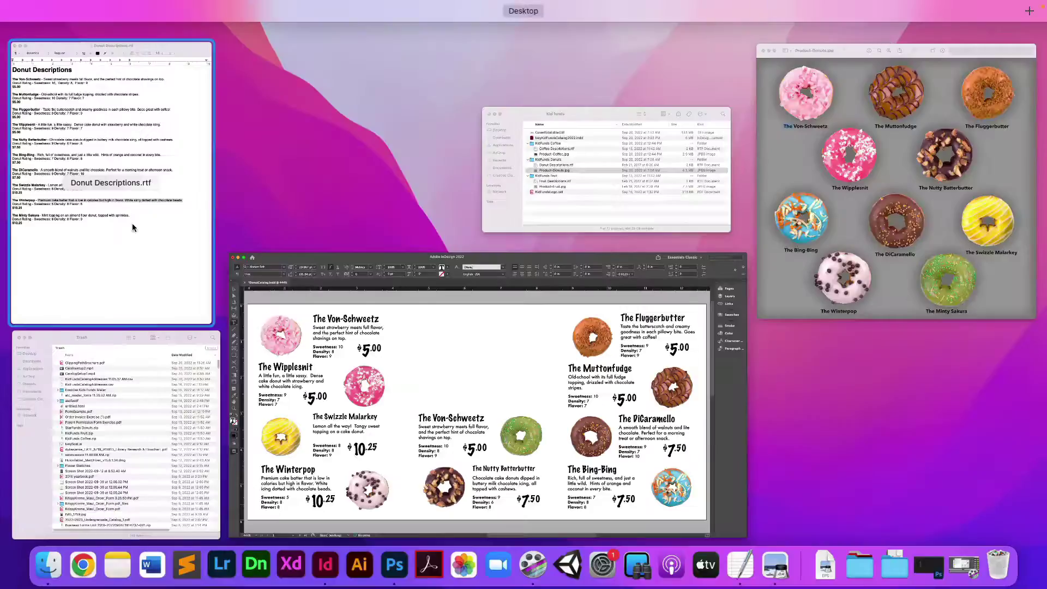
left_click(134, 227)
left_click_drag(118, 378, 355, 378)
triple_click(443, 346)
key("super+v")
key("ctrl+Up")
left_click(131, 243)
key("super+v")
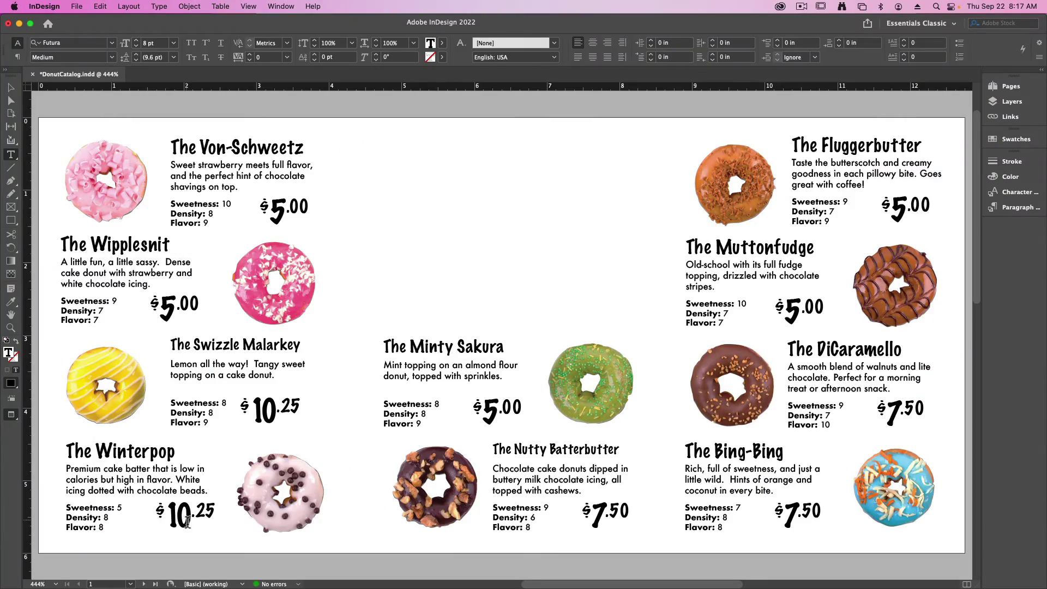
key("Escape")
left_click(480, 287)
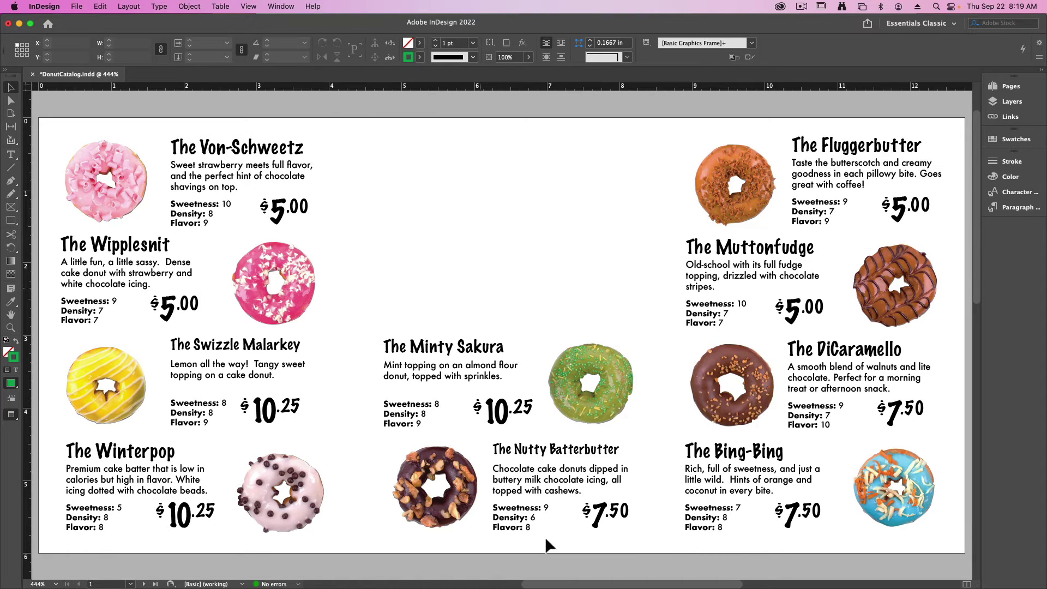
Draw a rectangle about 4.36 × 1.64 in, filled with C=74 M=54 Y=42 K=18 and no stroke, as The Von-Schweetz block's background.
key("w")
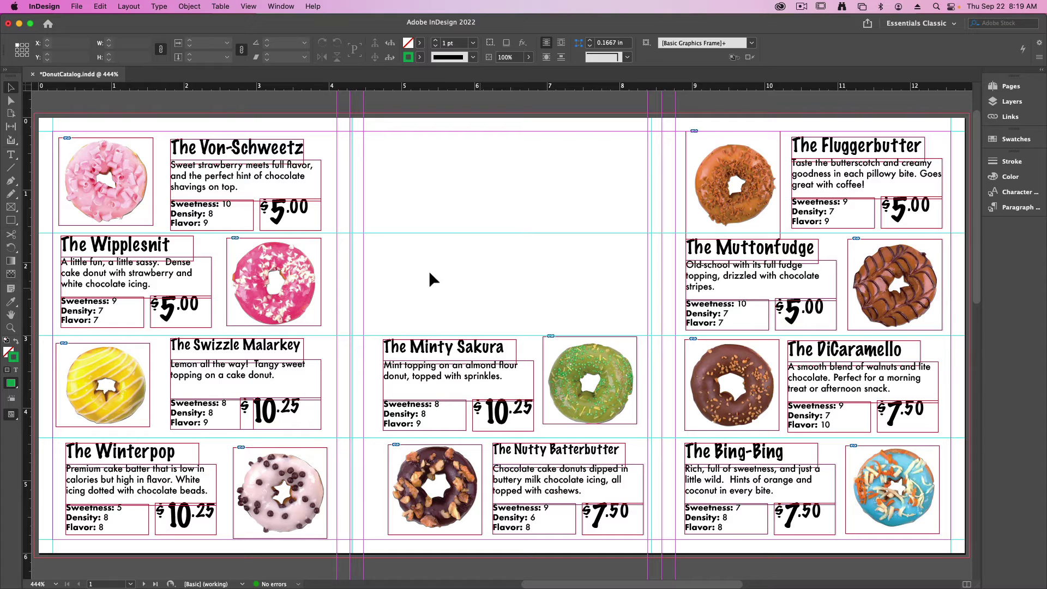
left_click(1013, 140)
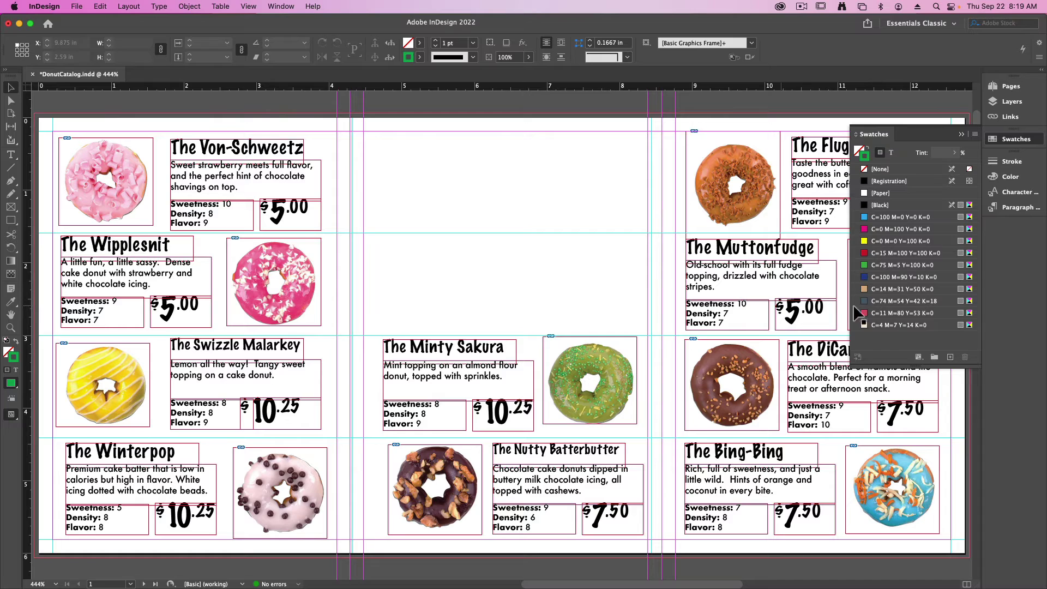
left_click(900, 302)
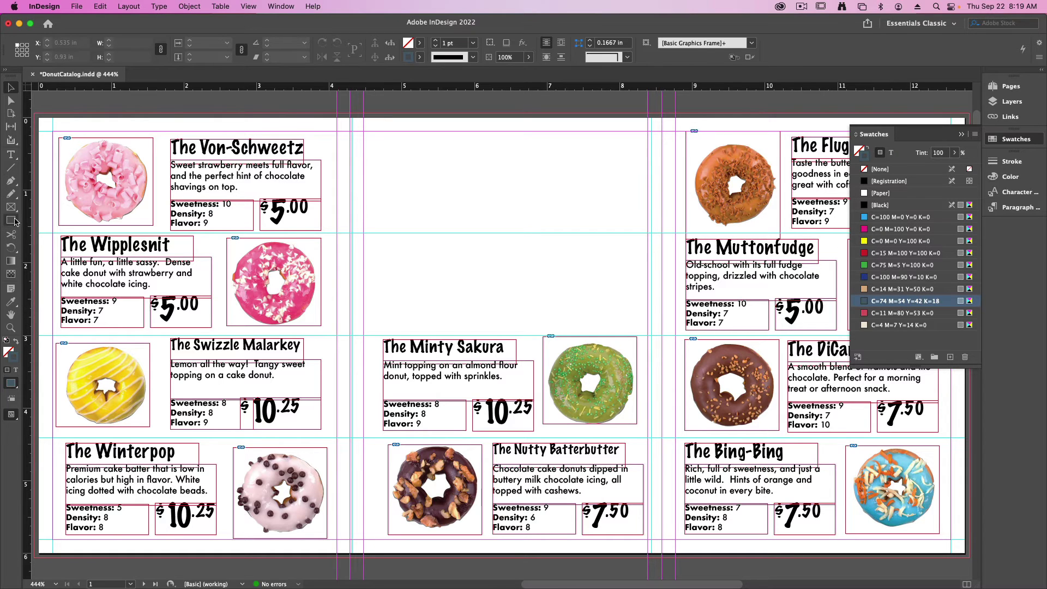
left_click_drag(35, 113, 352, 233)
key("shift+x")
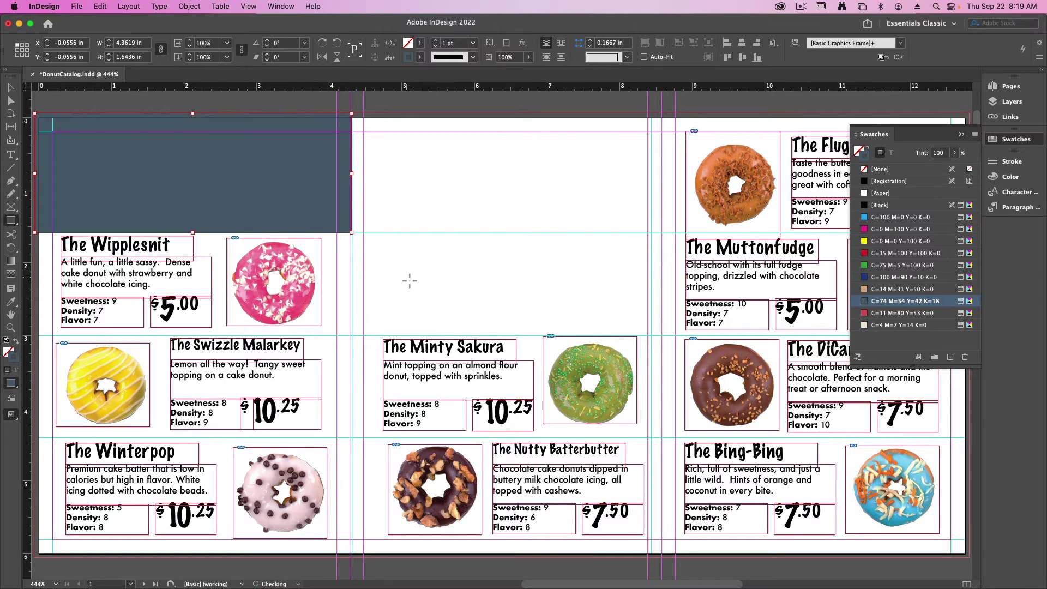
left_click(10, 85)
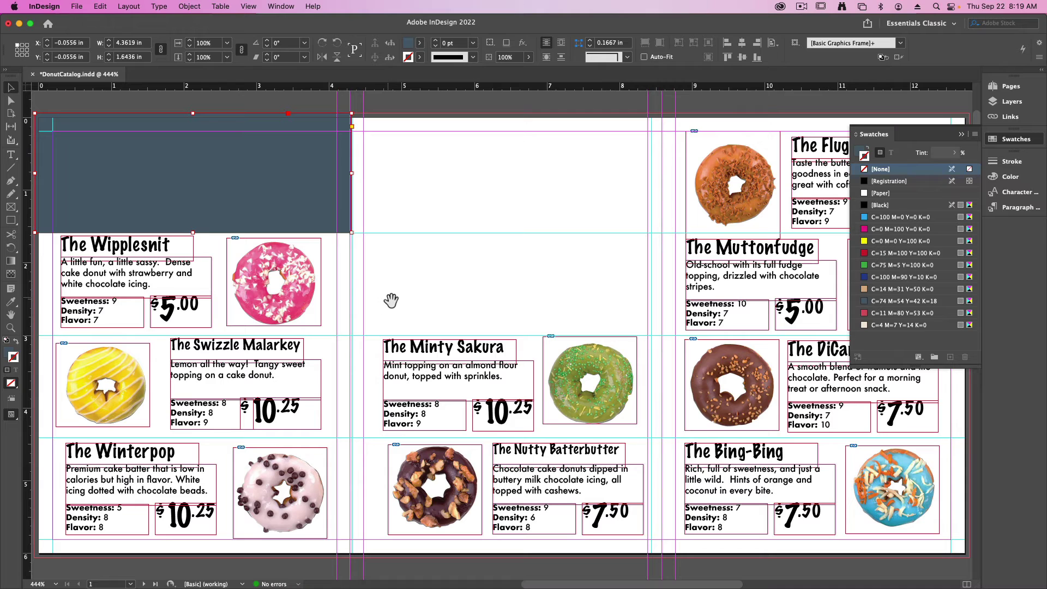
Place rectangles behind the other left-column blocks in red, tan and slate, and behind The Minty Sakura in red and The Nutty Batterbutter in tan.
left_click_drag(391, 301, 491, 333)
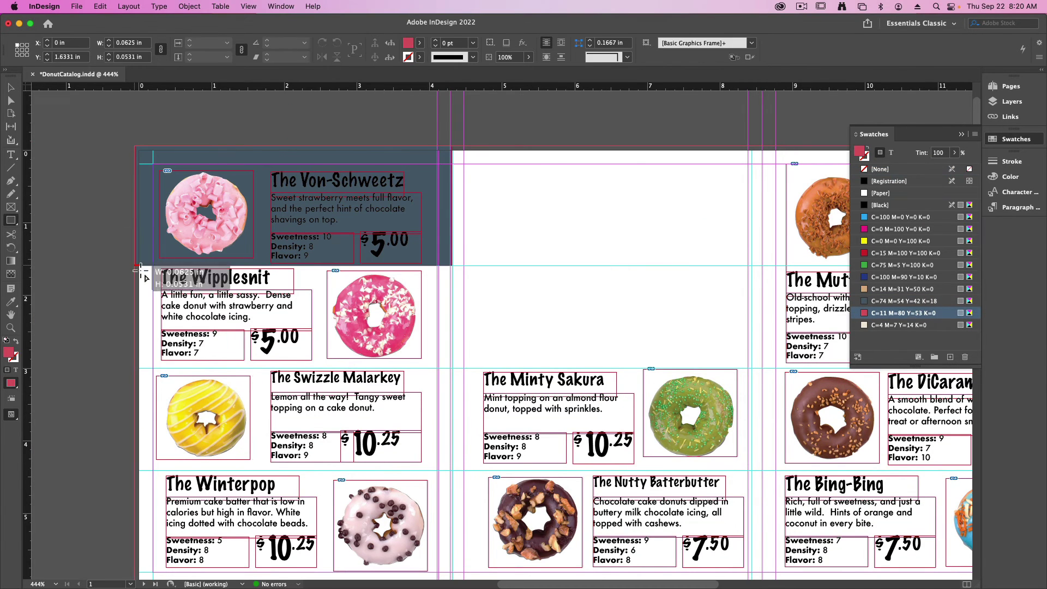
left_click_drag(249, 470, 136, 470)
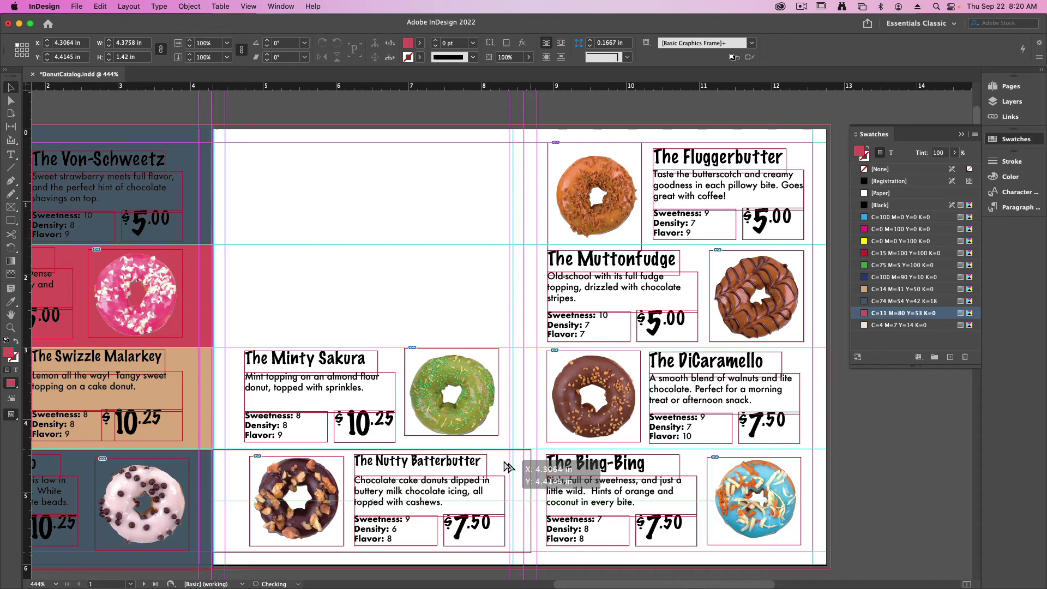
left_click_drag(214, 450, 513, 569)
left_click_drag(214, 347, 513, 450)
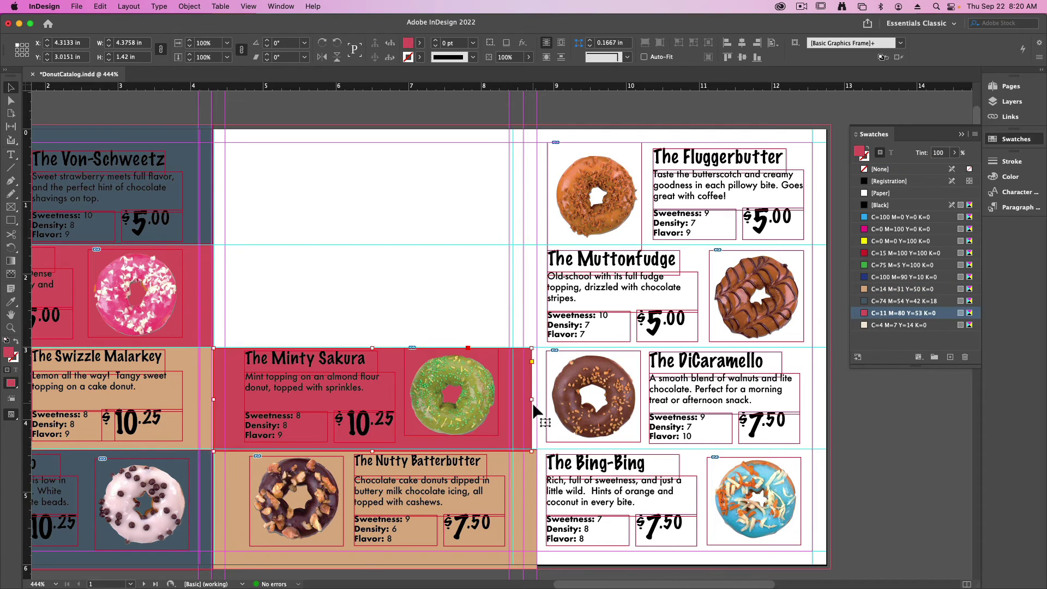
Place background rectangles behind The Fluggerbutter and The Bing-Bing in slate, The Muttonfudge in red and The DiCaramello in tan.
left_click_drag(488, 451, 805, 570)
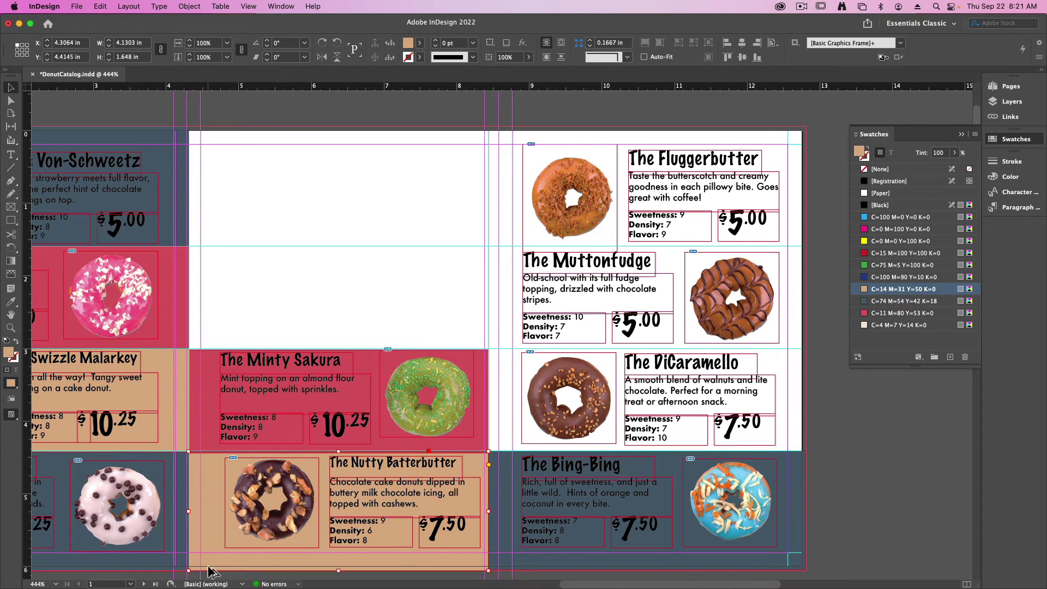
left_click_drag(489, 349, 805, 452)
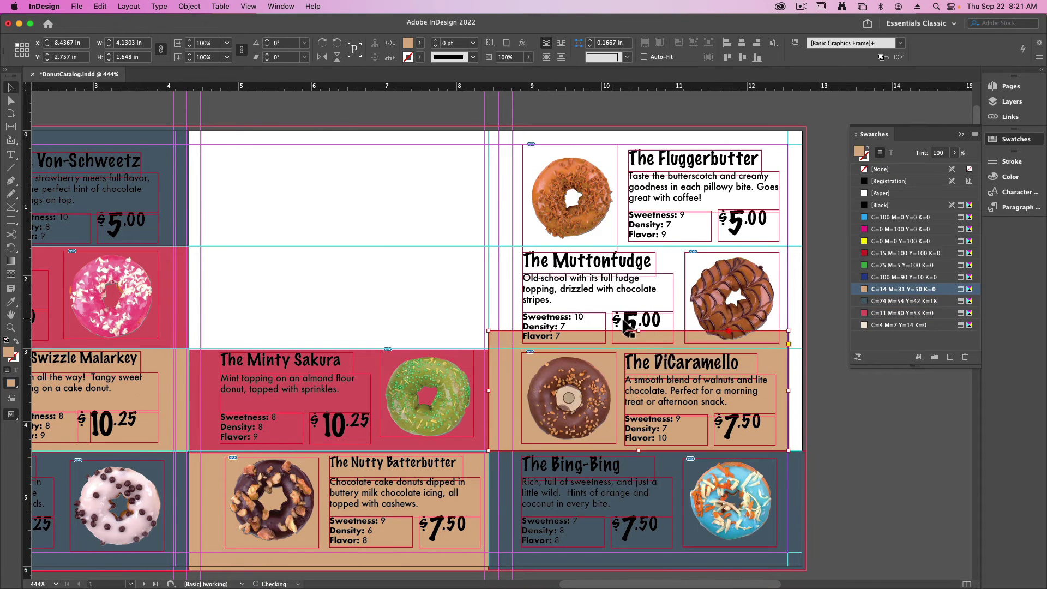
left_click(729, 250)
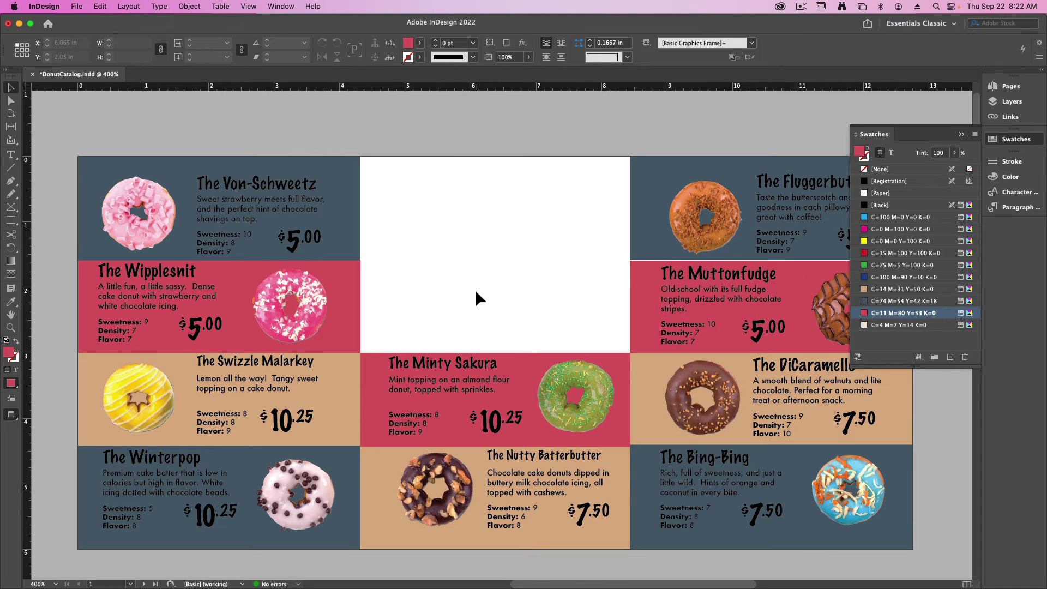
Nudge the pink Von-Schweetz donut to the right and its text group slightly left and up within the slate background.
left_click_drag(284, 296, 467, 321)
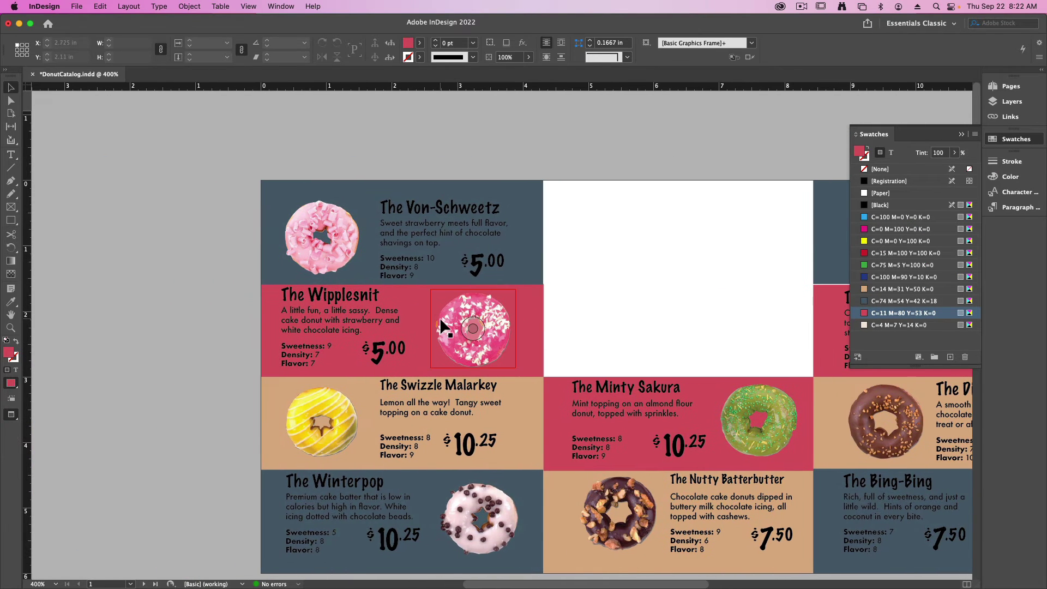
key("super+equal")
key("super+equal")
left_click_drag(323, 238, 470, 356)
key("w")
left_click(359, 273)
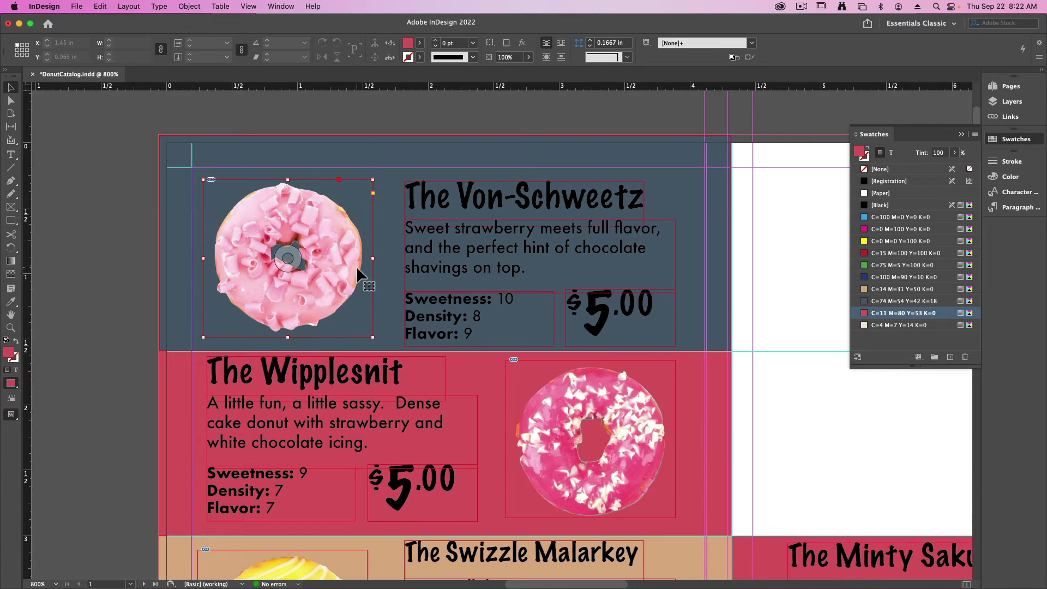
key("shift+Right")
left_click(643, 318)
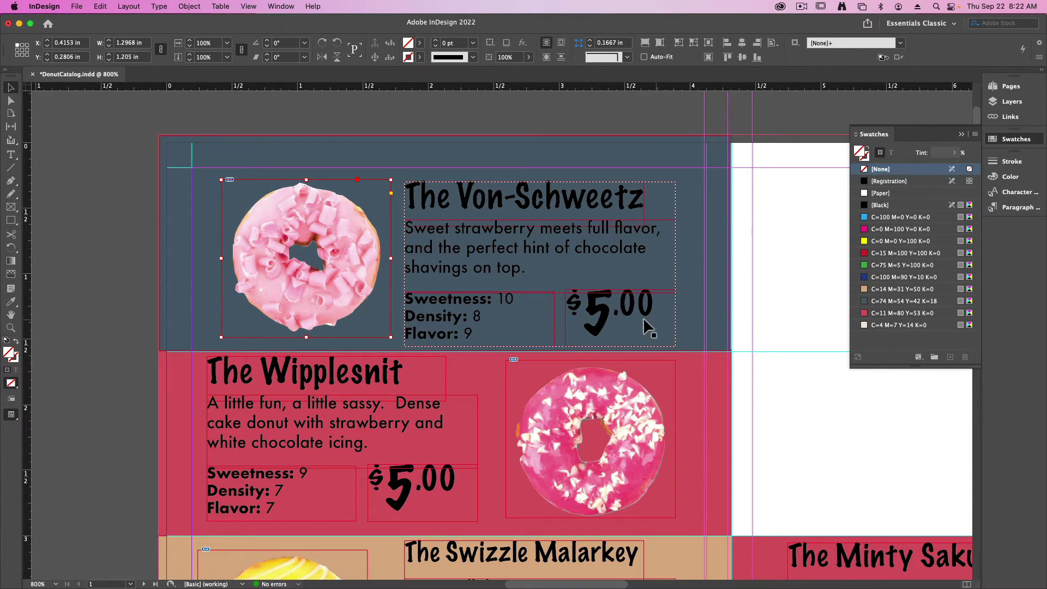
key("Left")
key("Left")
key("Left")
key("Left")
key("Left")
key("Up")
key("t")
triple_click(440, 206)
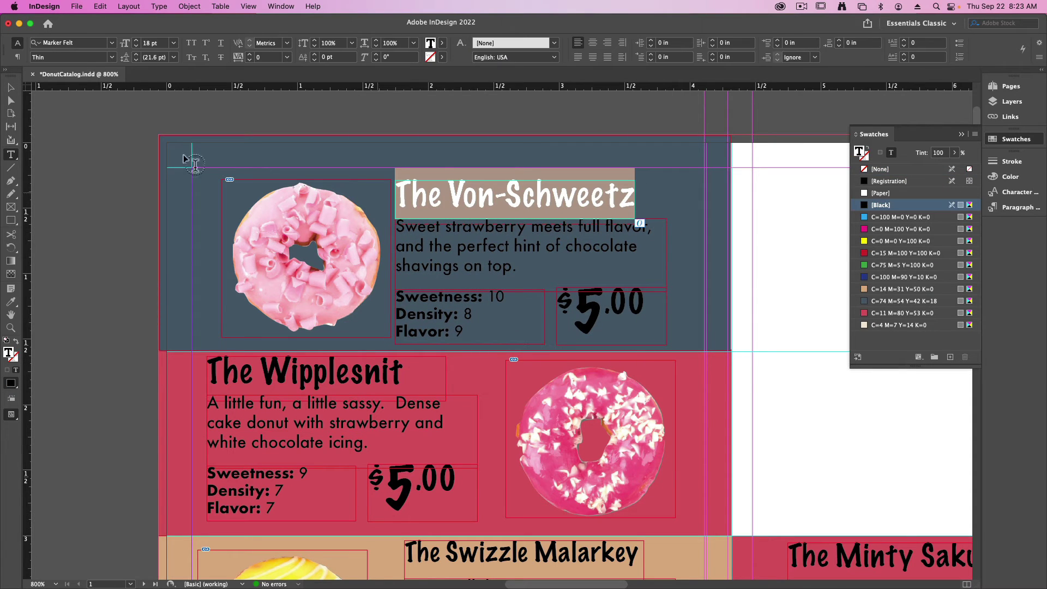
left_click(12, 89)
Color The Von-Schweetz's description and its sweetness, density and flavor ratings with the [Paper] swatch.
key("w")
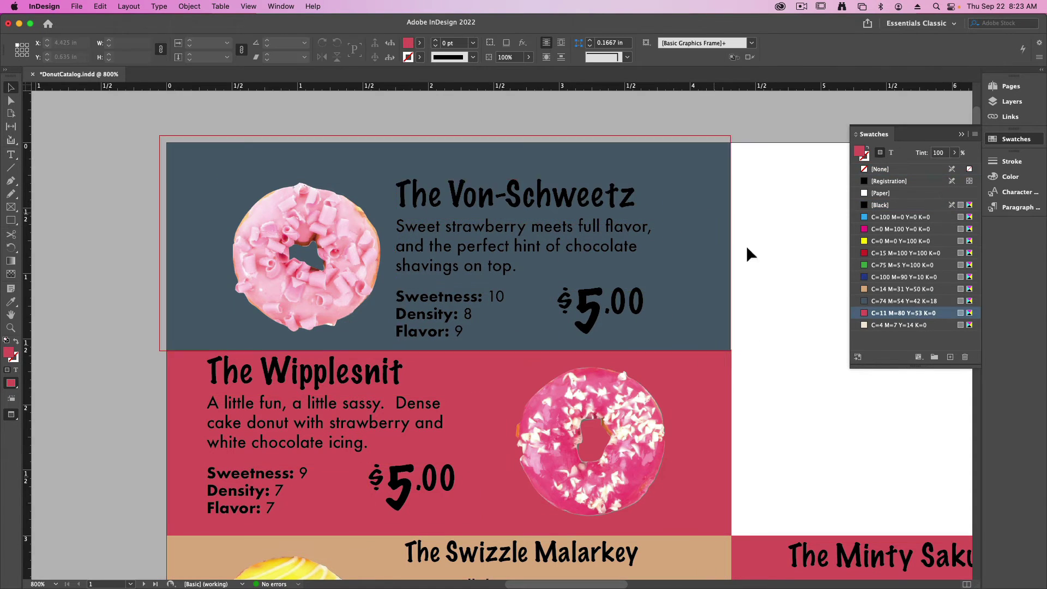
key("t")
triple_click(582, 213)
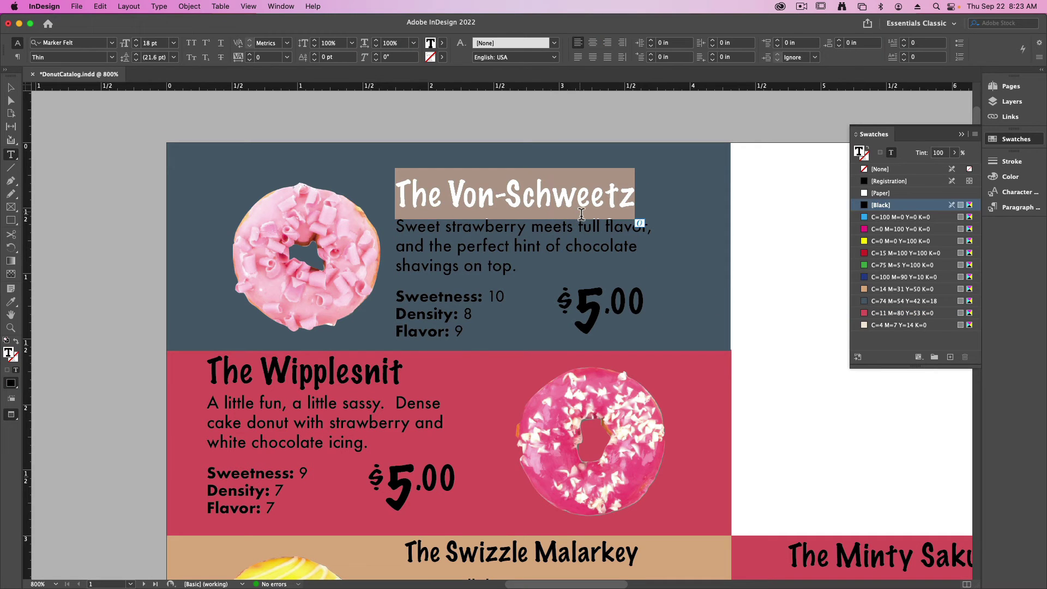
left_click(423, 259)
triple_click(446, 243)
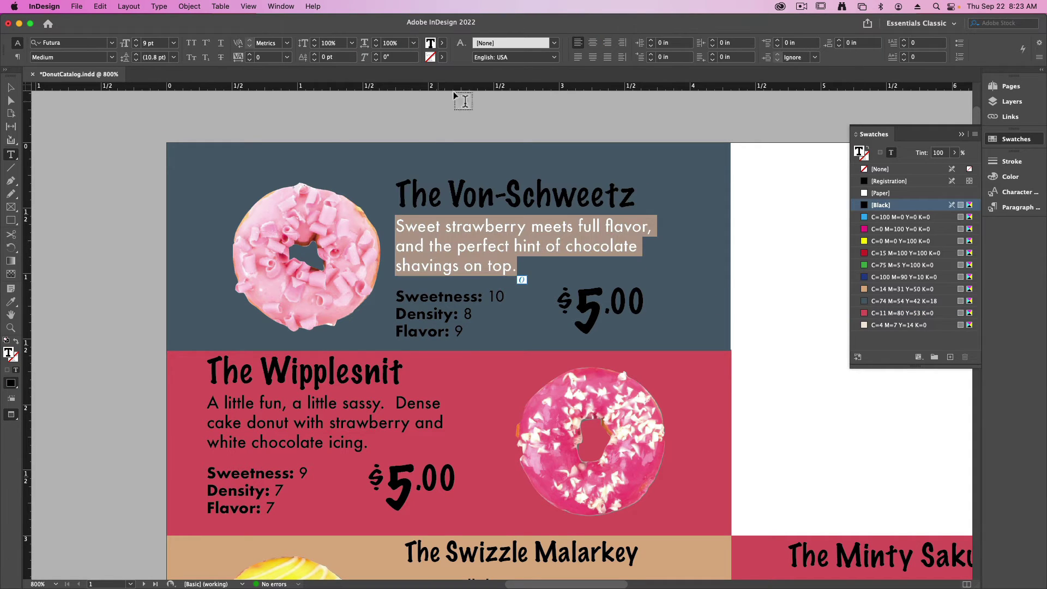
left_click(444, 44)
left_click(344, 100)
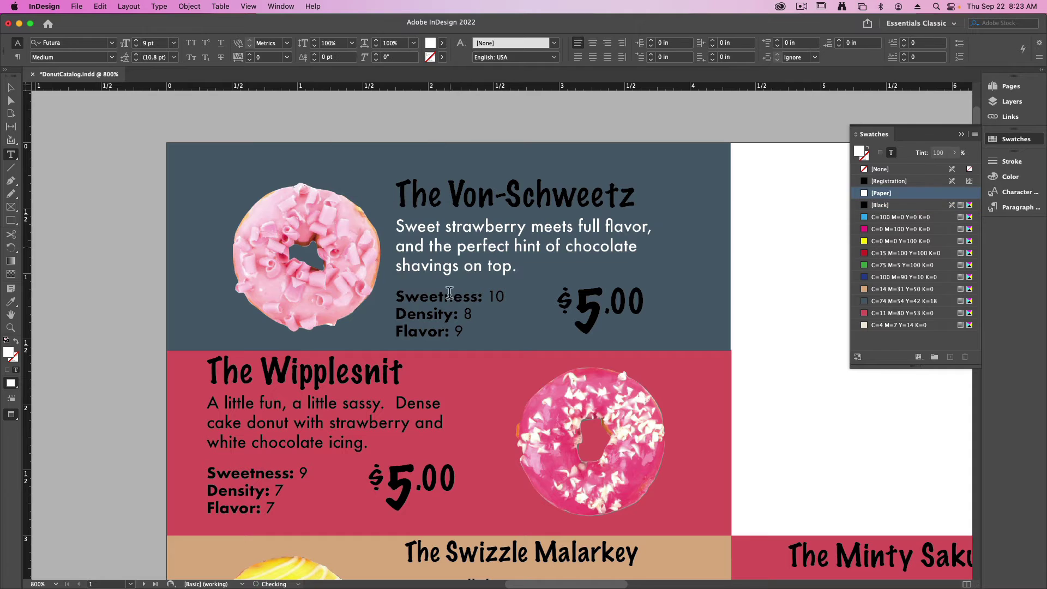
left_click_drag(396, 295, 467, 344)
left_click(442, 43)
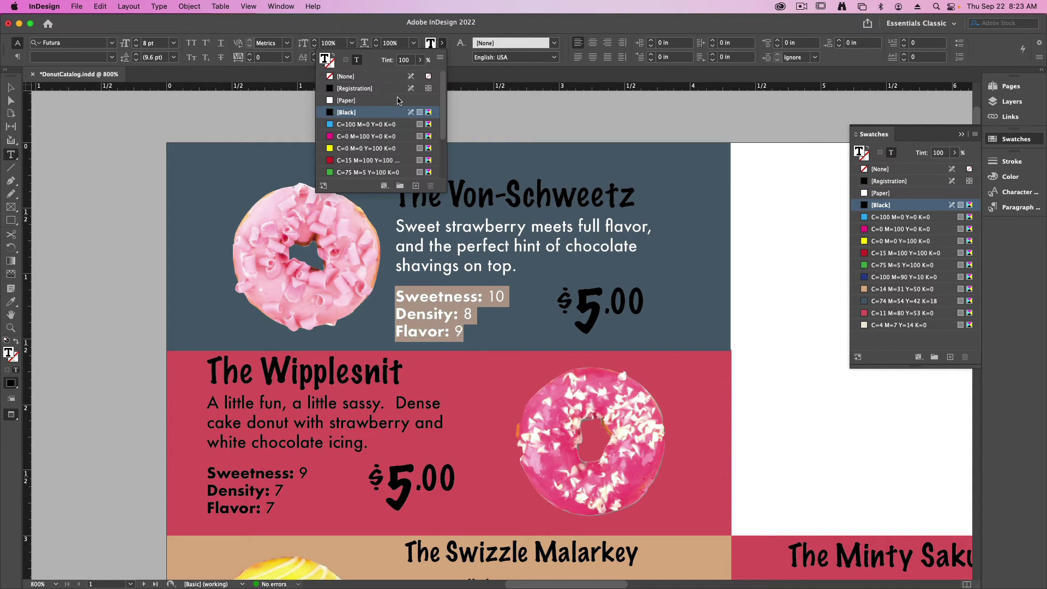
left_click(349, 101)
Color The Von-Schweetz's $5.00 price with the [Paper] swatch.
triple_click(579, 302)
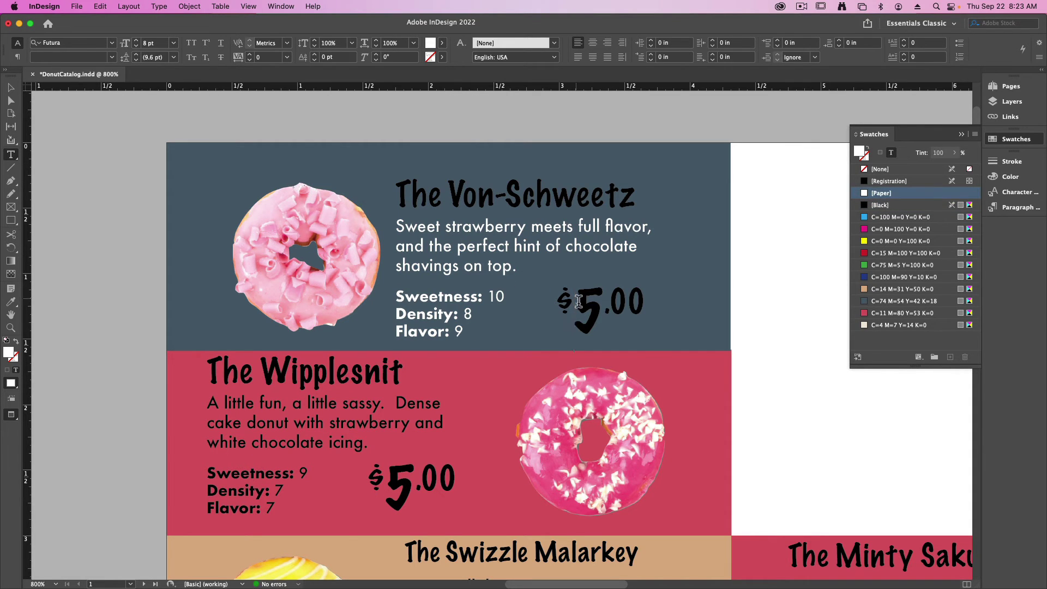
left_click(444, 46)
left_click(342, 101)
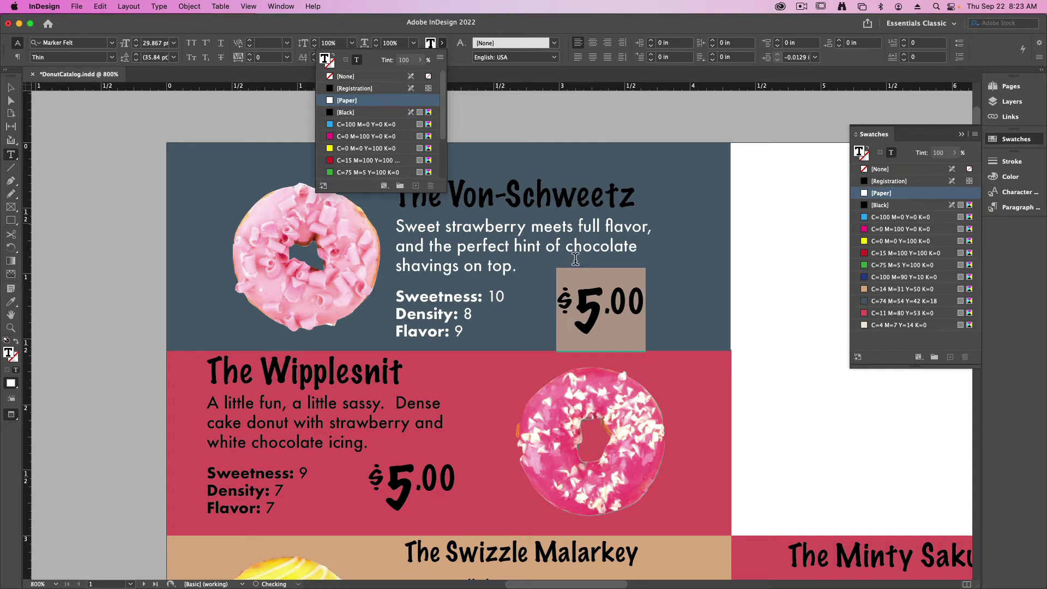
left_click(363, 267)
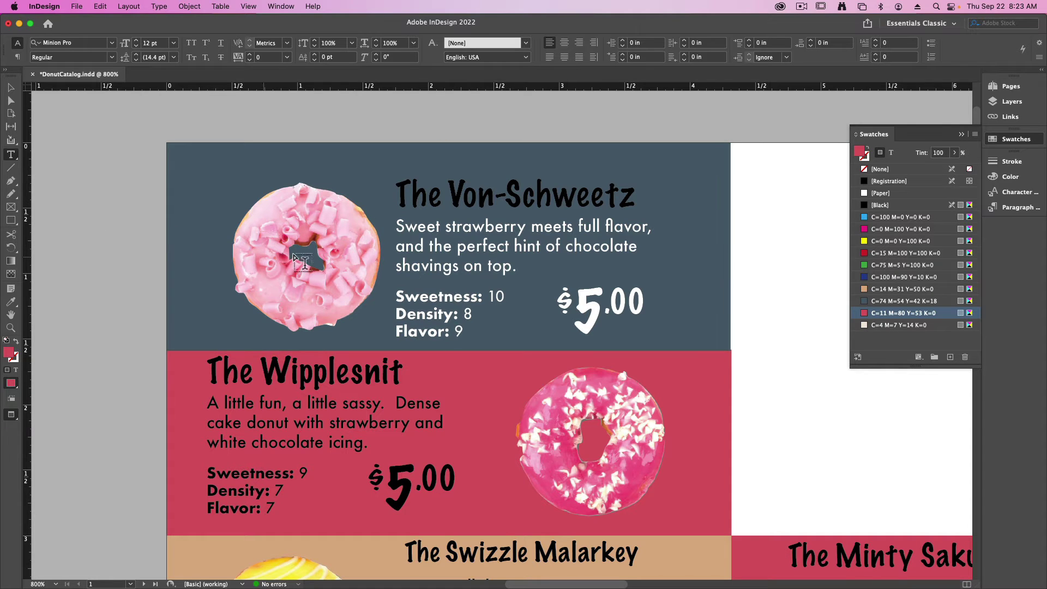
Sample light pink from the Von-Schweetz donut's icing with the Eyedropper and apply it to the donut's name and price.
left_click(9, 303)
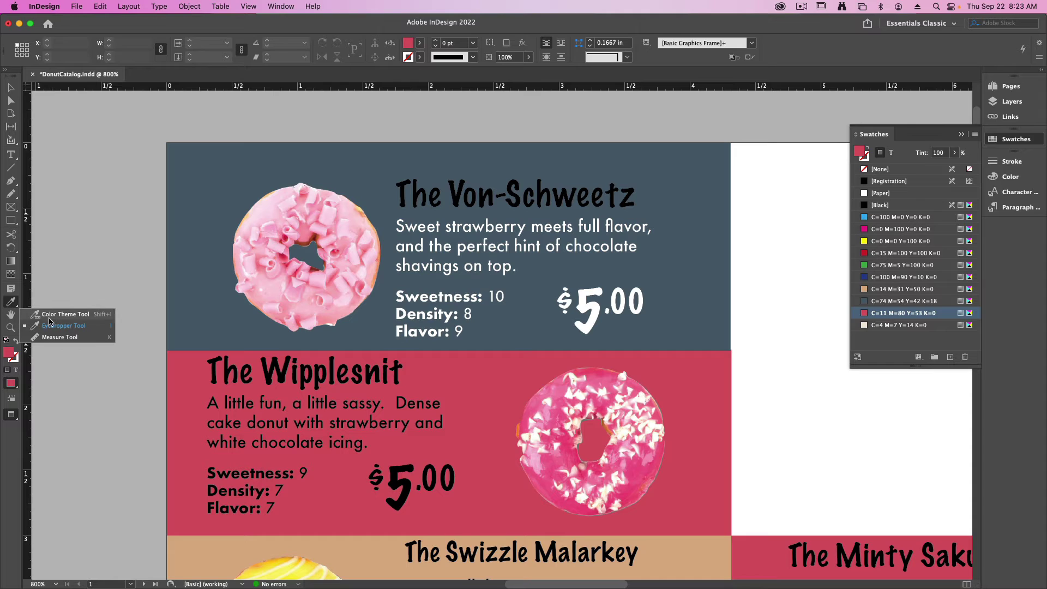
left_click(61, 326)
left_click(270, 213)
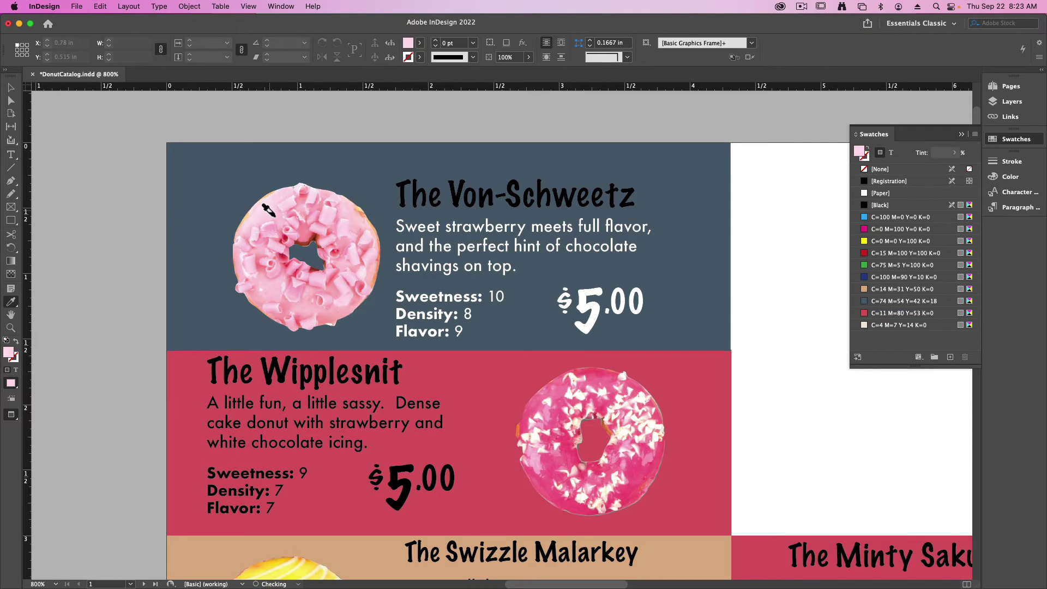
left_click_drag(394, 195, 652, 193)
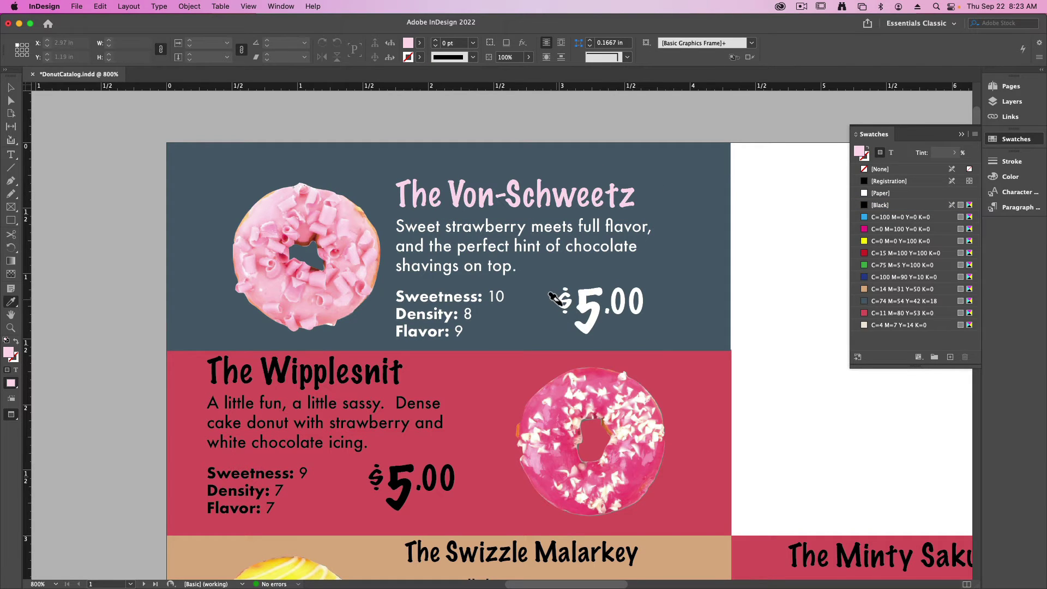
left_click_drag(555, 295, 655, 298)
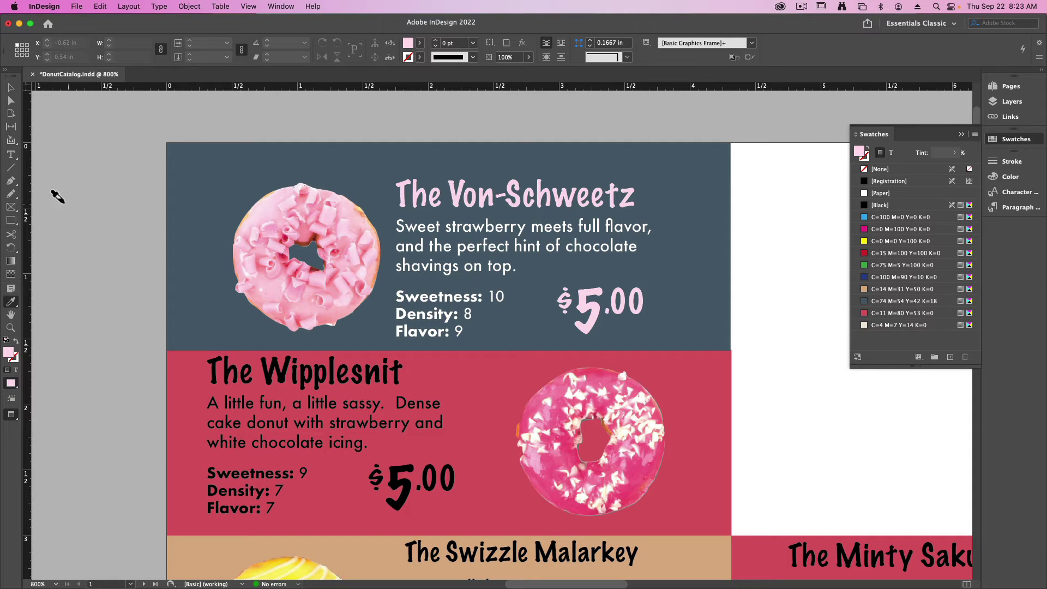
Add a drop shadow to the Von-Schweetz donut with distance 0.0625 in and size 0.125 in.
left_click(9, 89)
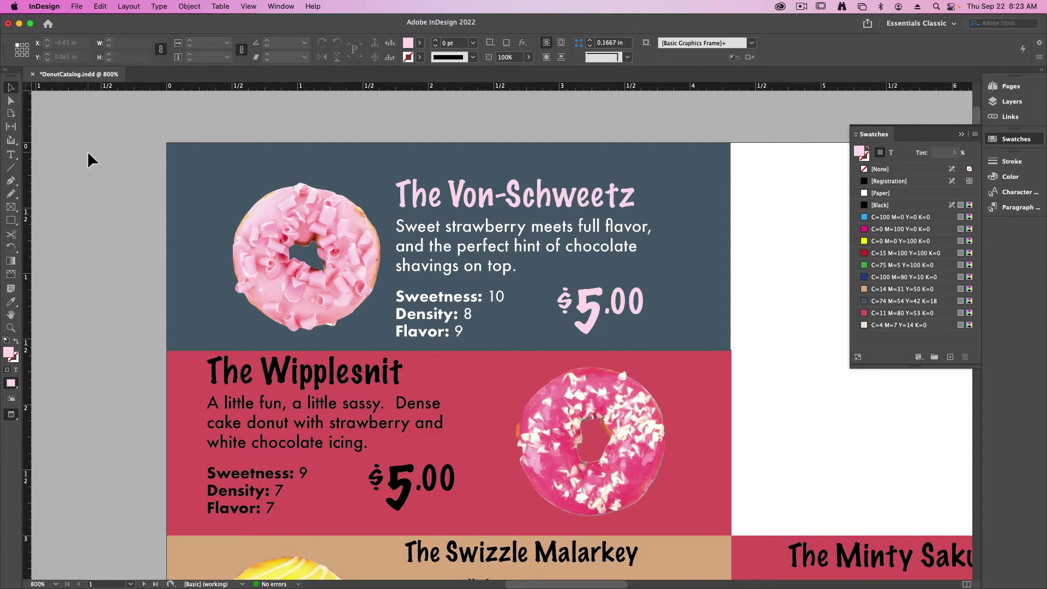
left_click(367, 221)
left_click(522, 43)
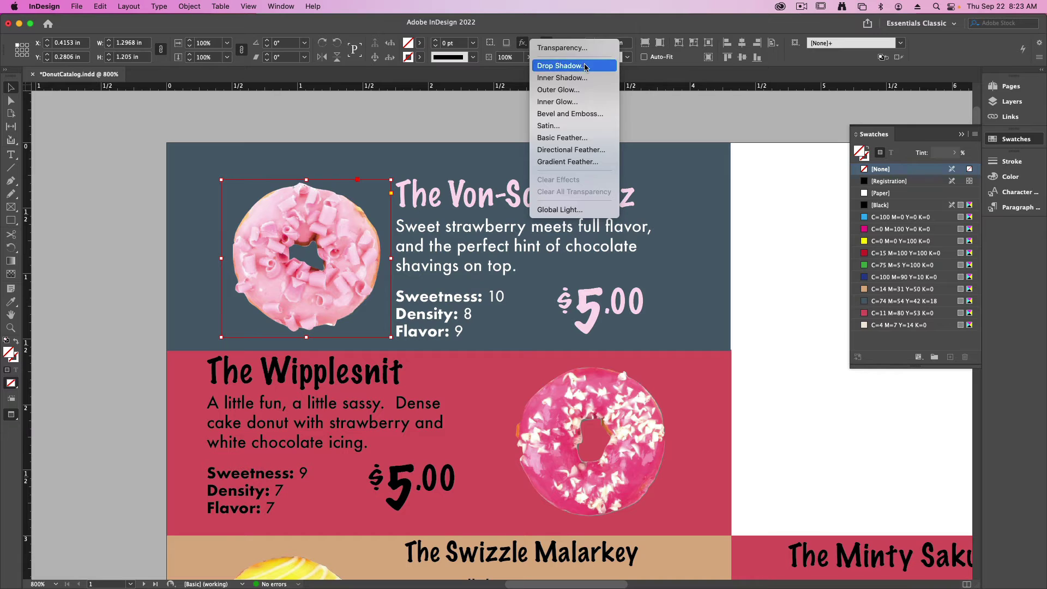
left_click(562, 63)
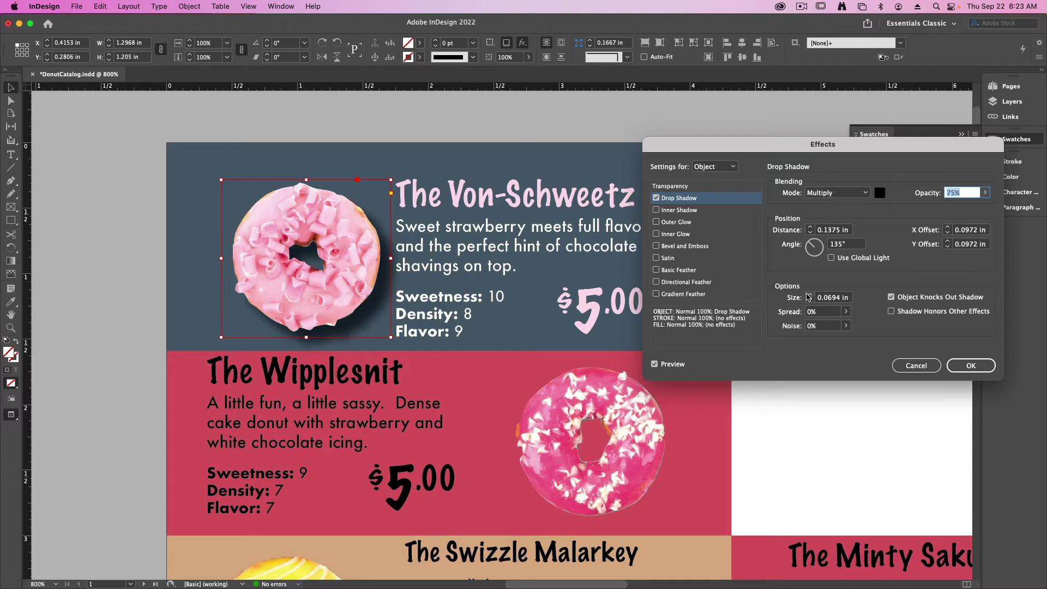
left_click(811, 295)
left_click(810, 234)
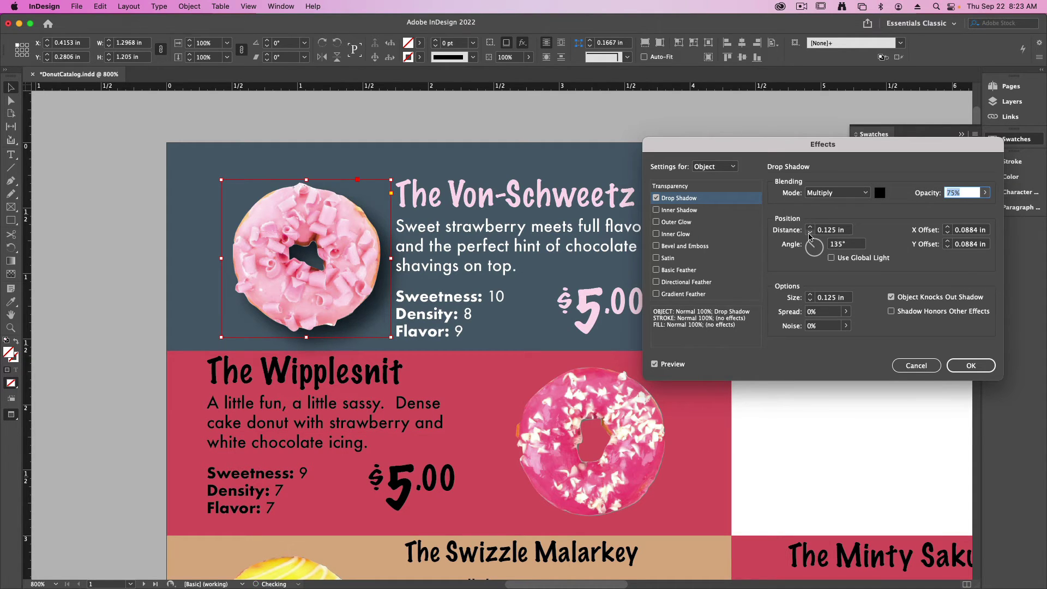
left_click(811, 233)
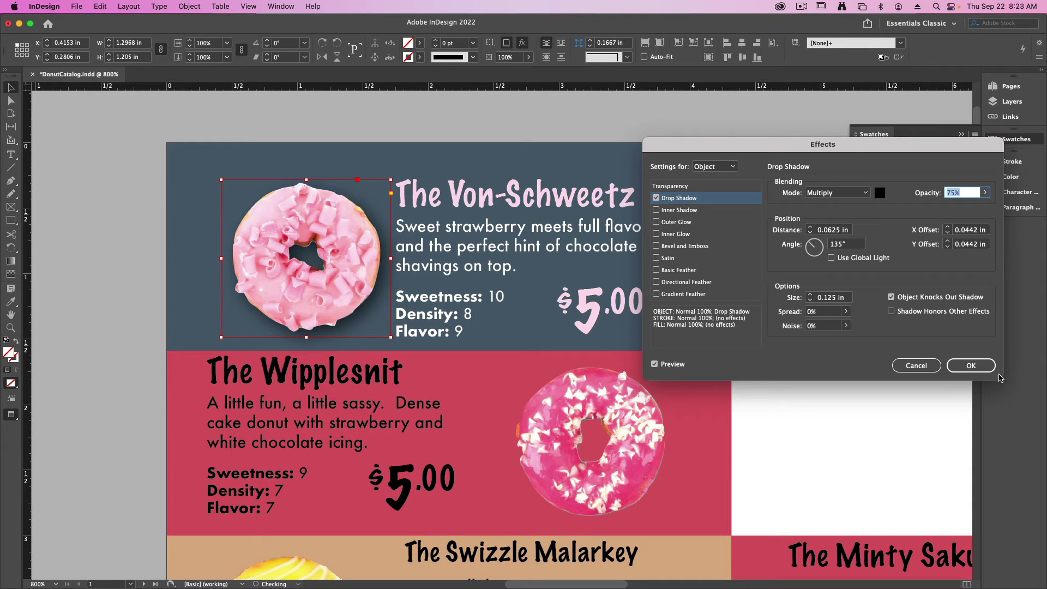
left_click(993, 373)
Draw a horizontal 1 pt light pink line about 1.95 in long beneath The Von-Schweetz name.
left_click(447, 271)
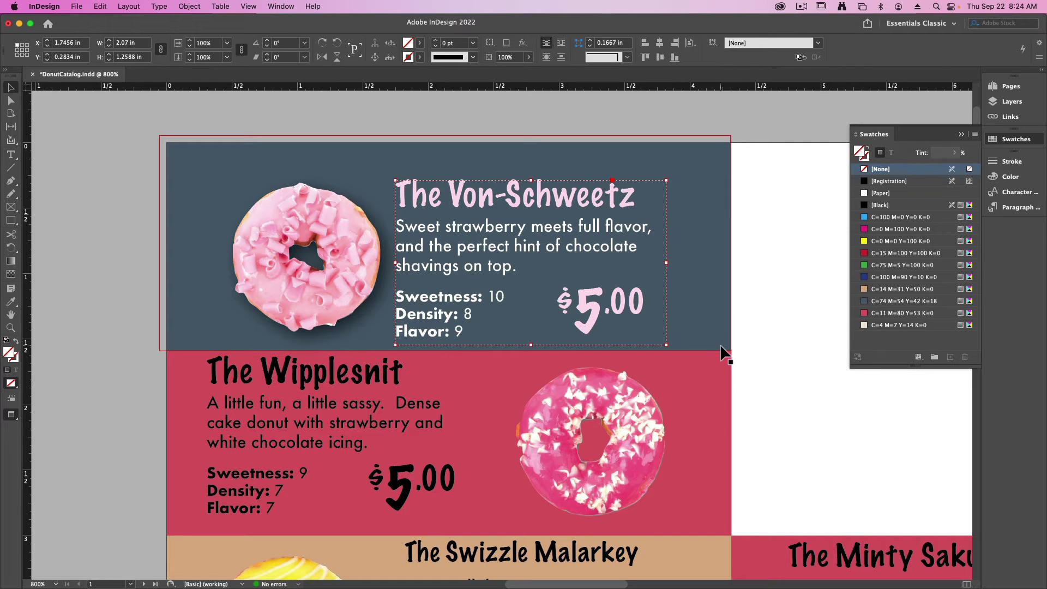
left_click(13, 169)
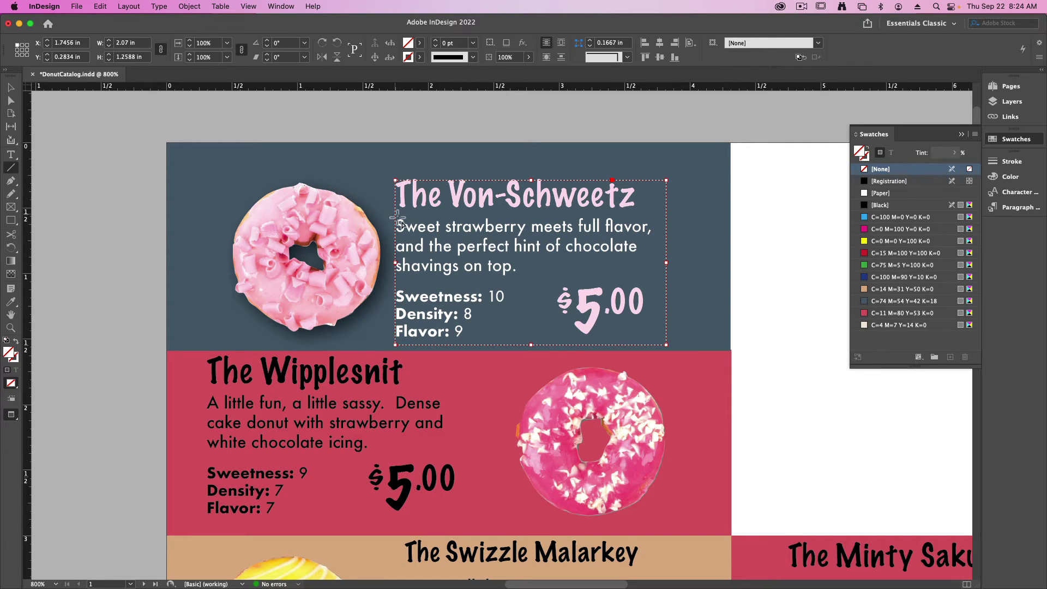
left_click_drag(396, 213, 651, 214)
key("shift+x")
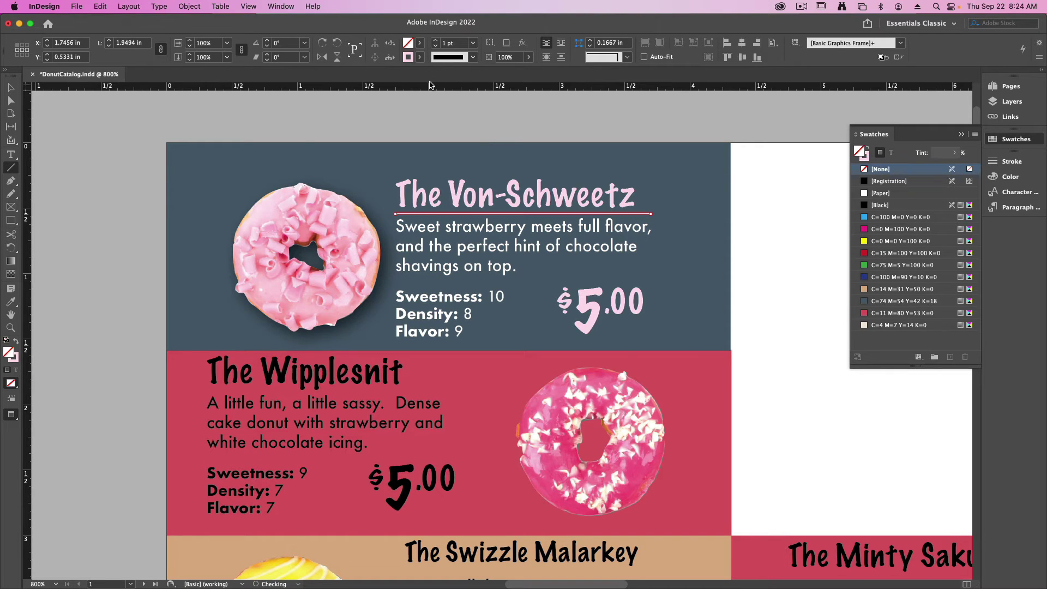
left_click(12, 88)
left_click(206, 403)
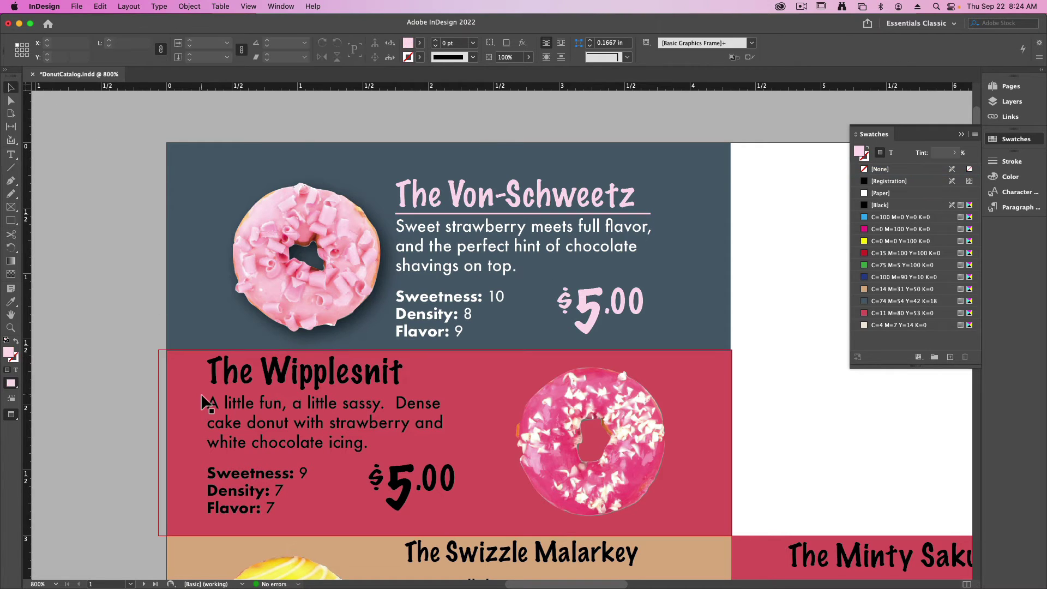
Color the Von-Schweetz's Sweetness, Density and Flavor labels with light pink sampled from its donut's icing.
key("t")
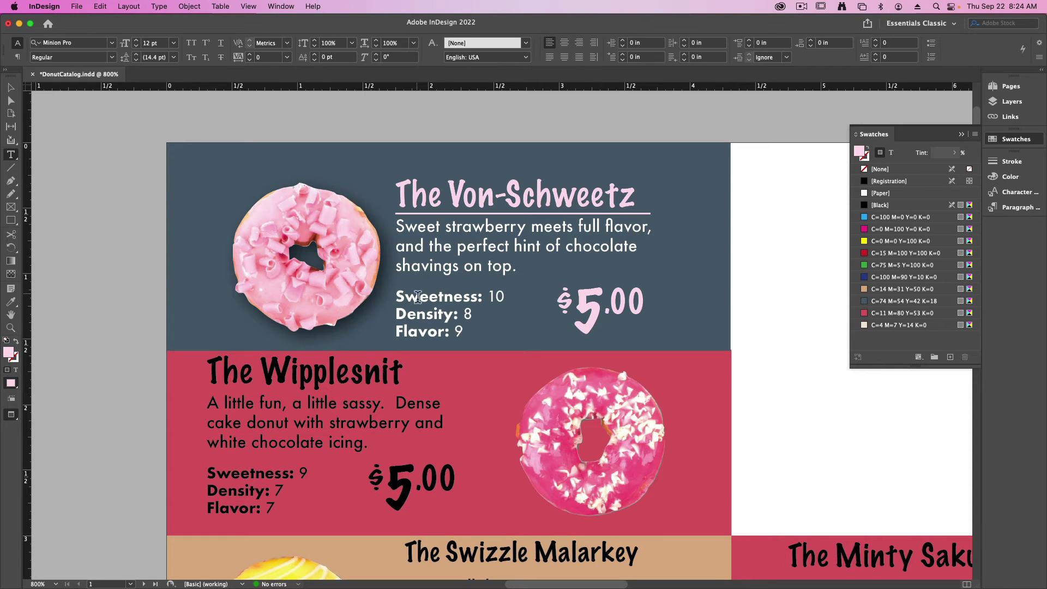
left_click_drag(397, 297, 485, 303)
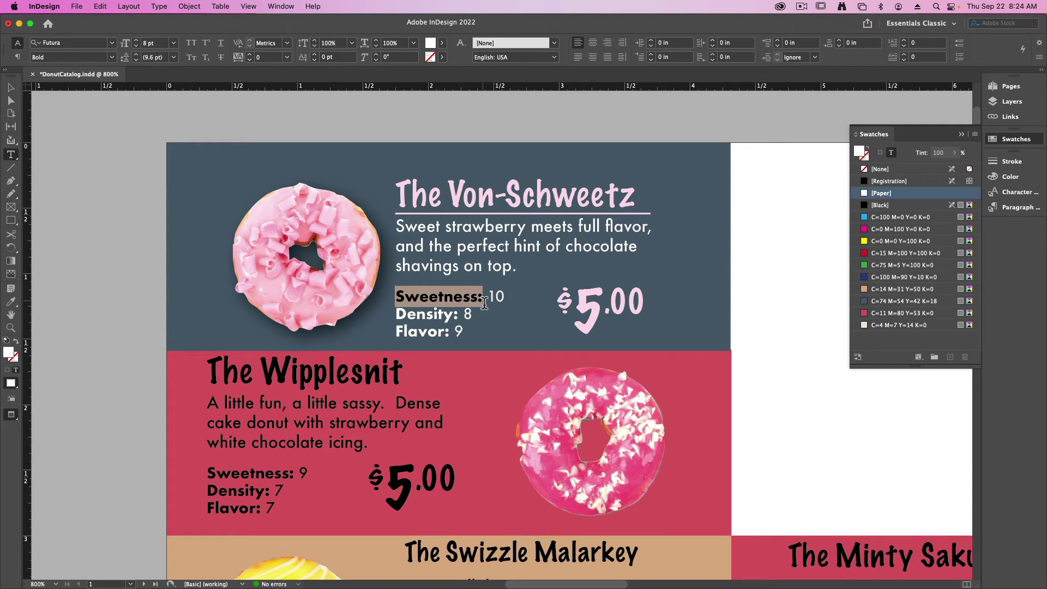
left_click(10, 302)
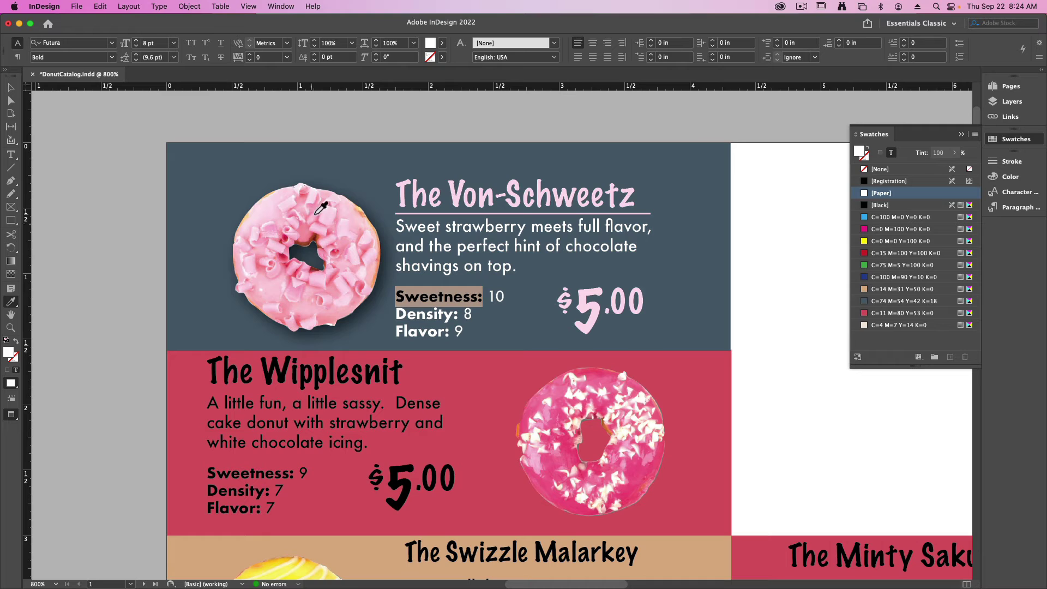
left_click(275, 208)
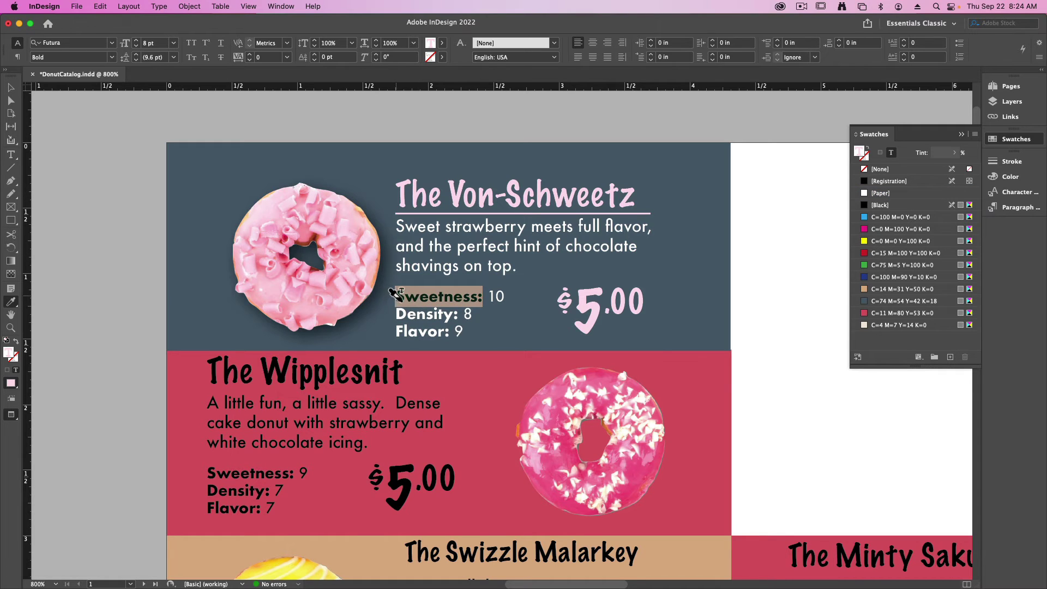
left_click_drag(397, 295, 479, 297)
left_click_drag(397, 313, 460, 314)
left_click_drag(397, 331, 453, 333)
left_click(11, 88)
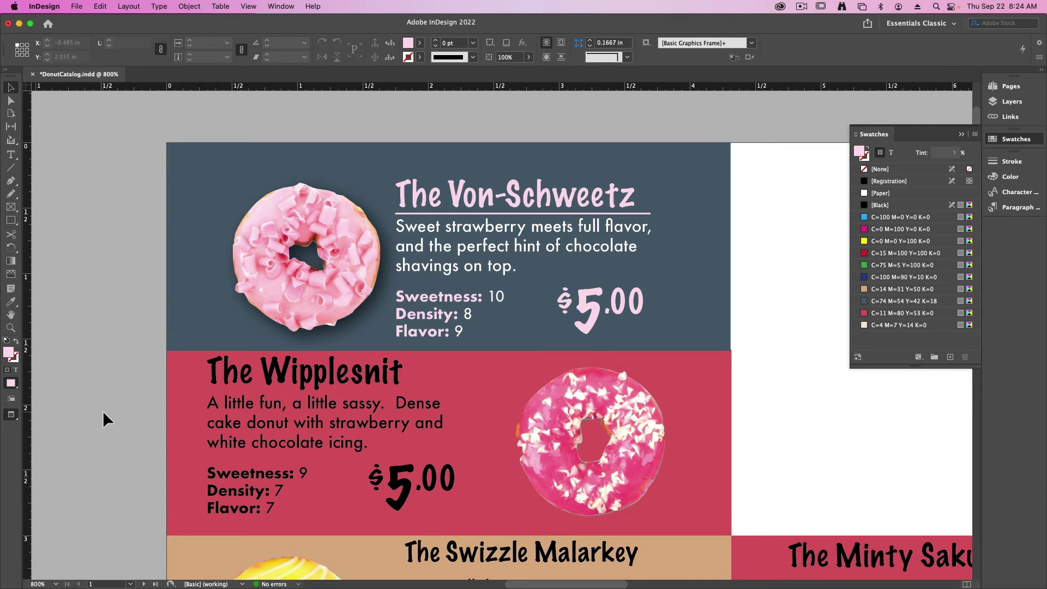
Swap the Wipplesnit and Swizzle Malarkey entries, placing Swizzle Malarkey's text and donut on the red block and Wipplesnit's on the tan block.
left_click_drag(105, 411, 129, 293)
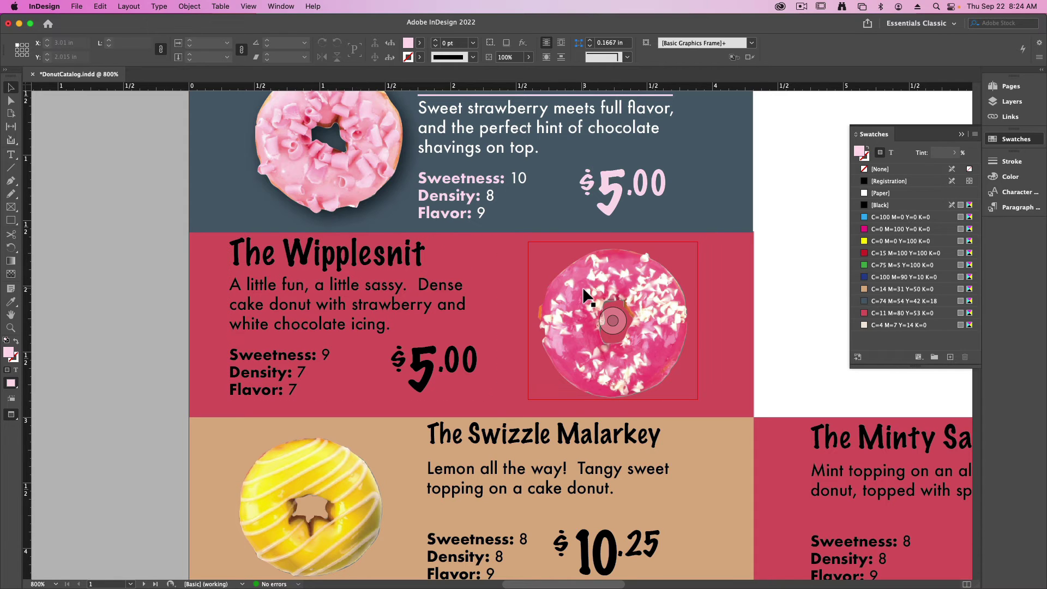
scroll(561, 355, "down", 2)
scroll(560, 355, "right", 1)
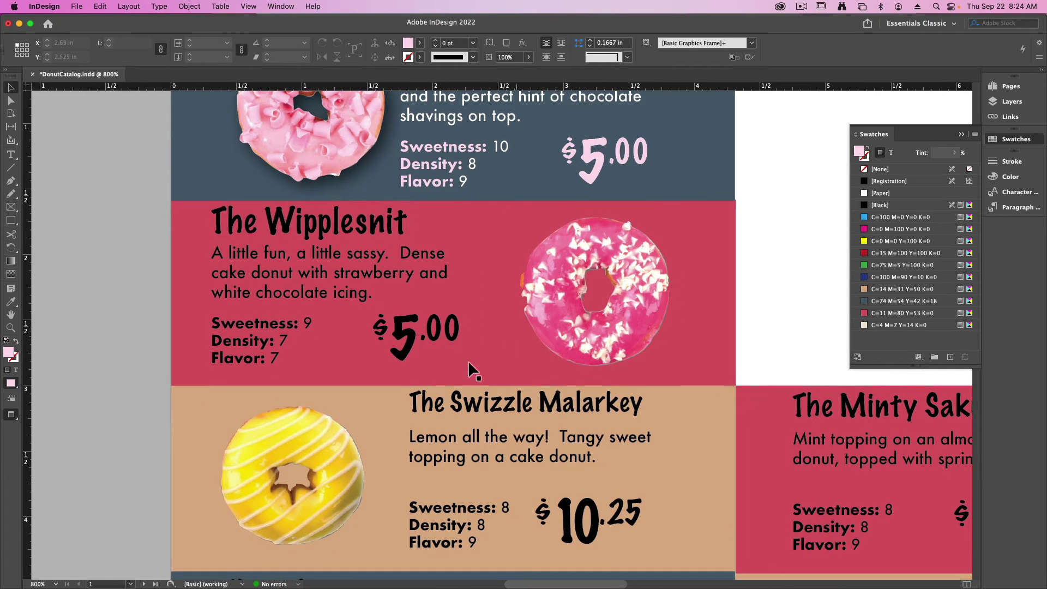
left_click_drag(590, 249, 183, 441)
left_click_drag(297, 445, 572, 262)
left_click_drag(537, 392, 718, 252)
left_click_drag(360, 234, 548, 414)
left_click_drag(254, 444, 371, 444)
left_click_drag(470, 434, 455, 432)
left_click_drag(723, 316, 331, 275)
left_click_drag(425, 234, 460, 234)
Sample golden yellow from the Swizzle Malarkey donut with the Eyedropper and apply it to the donut's name.
key("t")
left_click(11, 302)
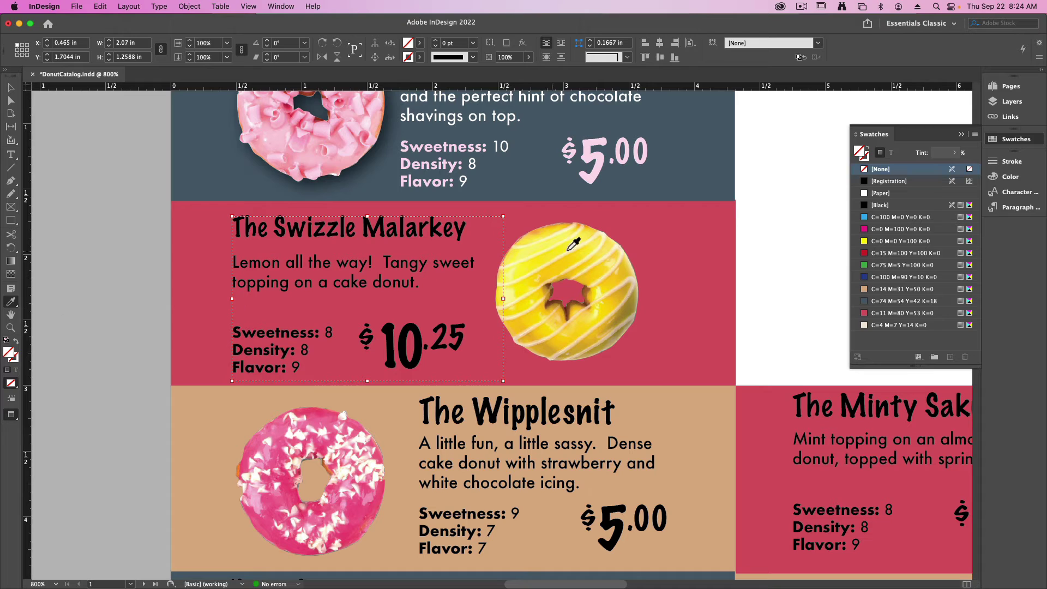
left_click(619, 284)
key("super+z")
left_click(799, 280, "super")
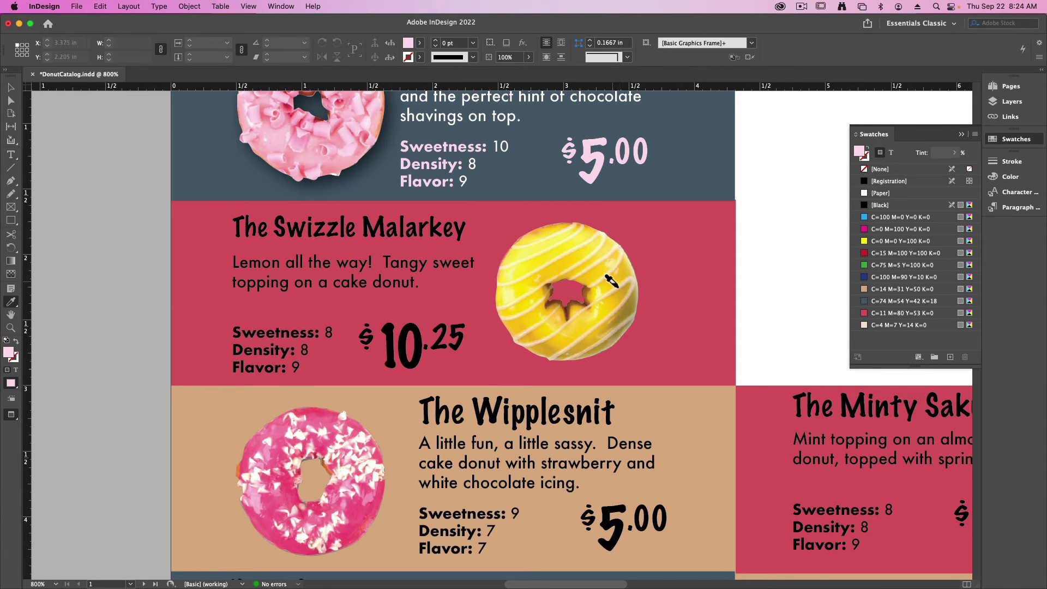
left_click(619, 280)
left_click_drag(468, 229, 233, 232)
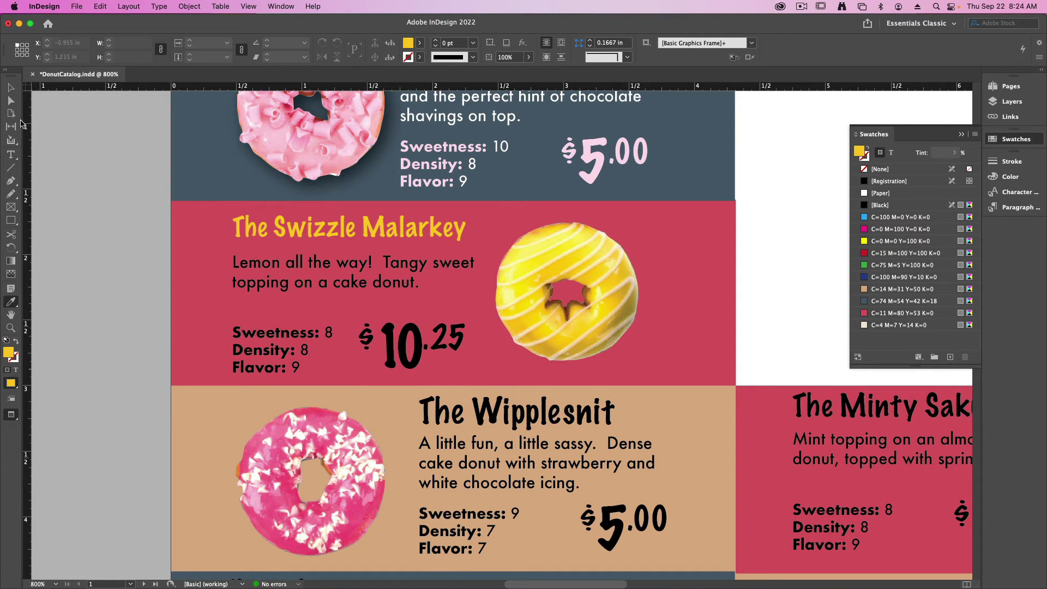
Apply the sampled yellow to the Swizzle Malarkey's Sweetness, Density and Flavor labels and to its $10.25 price.
left_click_drag(324, 333, 185, 338)
key("super+z")
left_click_drag(315, 333, 220, 338)
left_click_drag(297, 351, 221, 354)
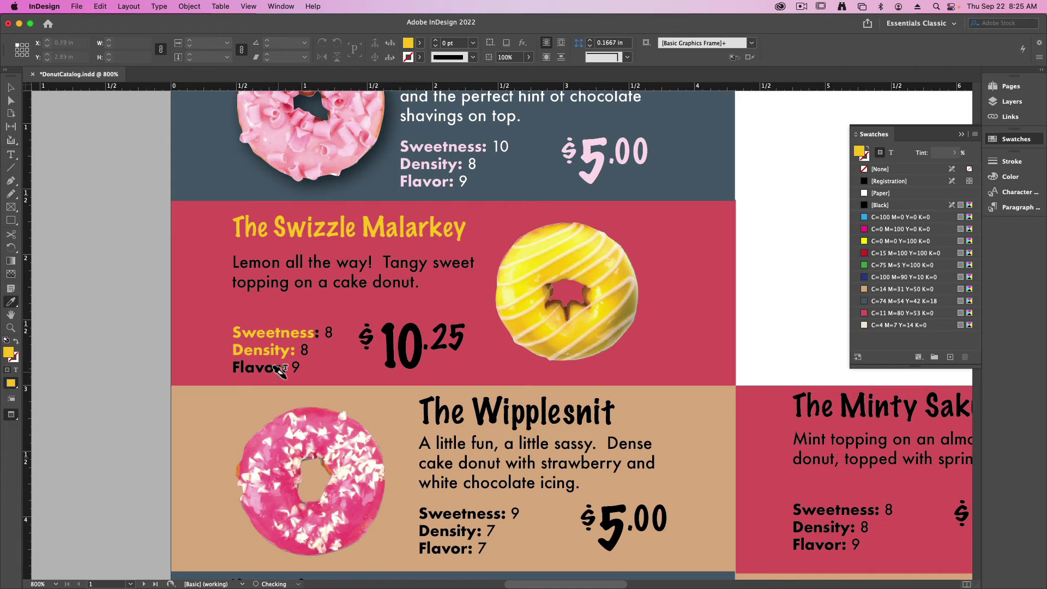
left_click_drag(293, 367, 192, 368)
key("Escape")
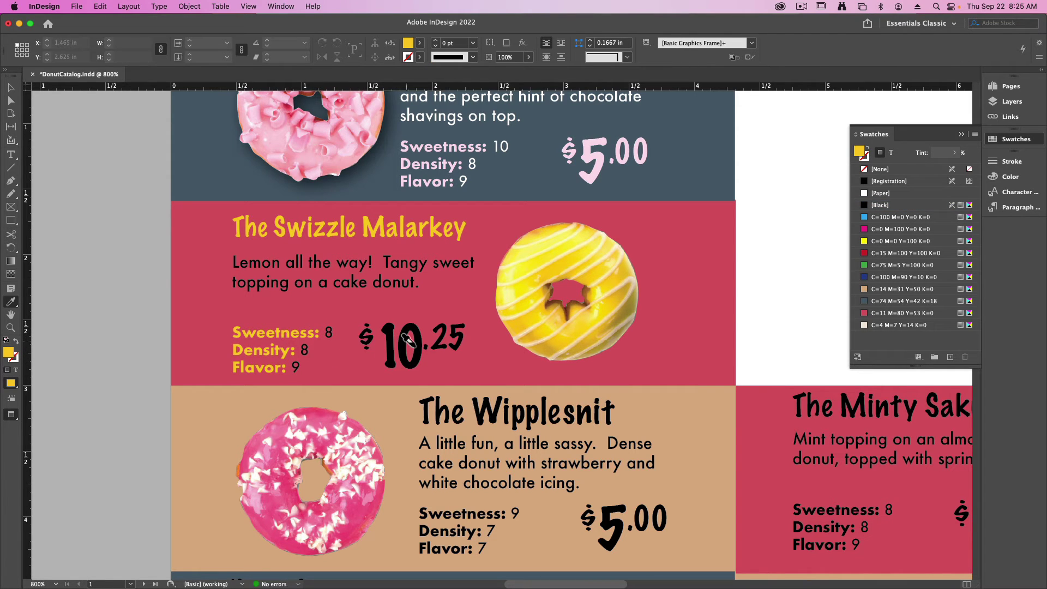
left_click_drag(458, 334, 357, 335)
Color the Swizzle Malarkey's description text with the [Paper] swatch.
left_click(11, 155)
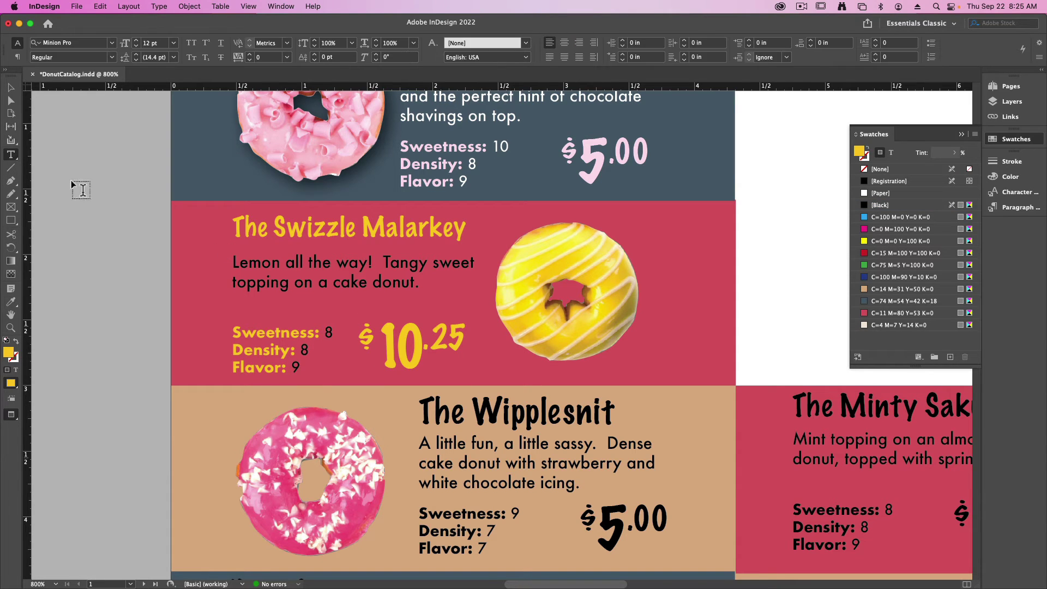
left_click(358, 282)
key("super+a")
left_click(444, 43)
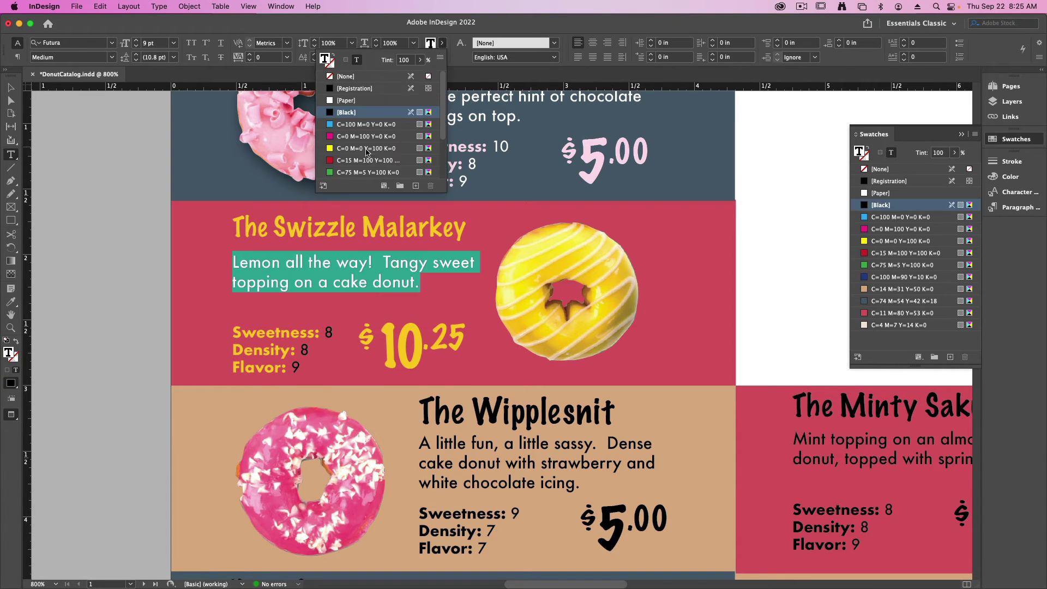
left_click(346, 101)
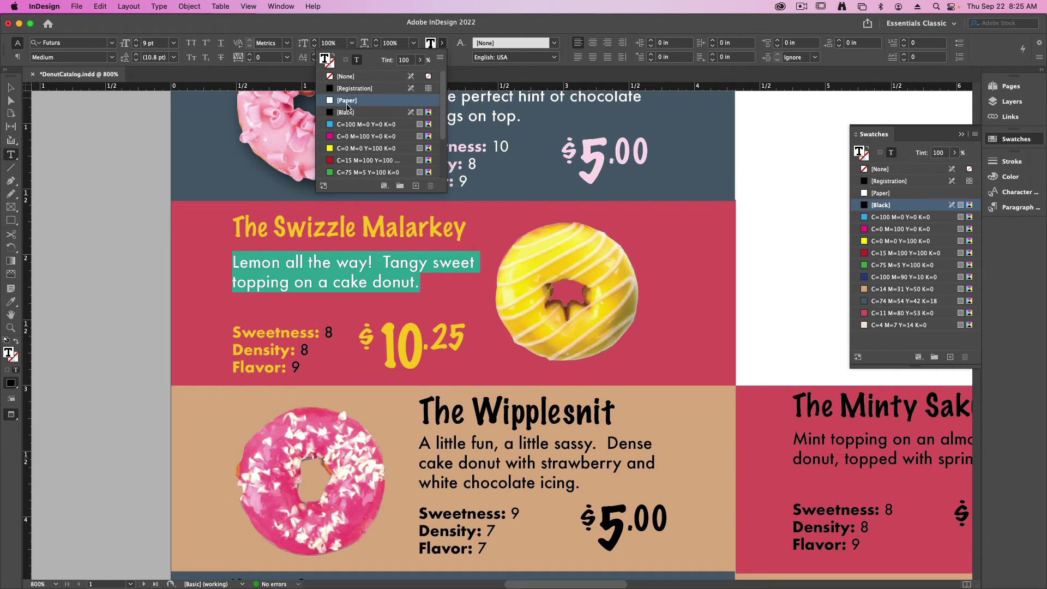
Color the Swizzle Malarkey's Sweetness, Density and Flavor score numbers with the [Paper] swatch.
double_click(329, 332)
left_click(441, 45)
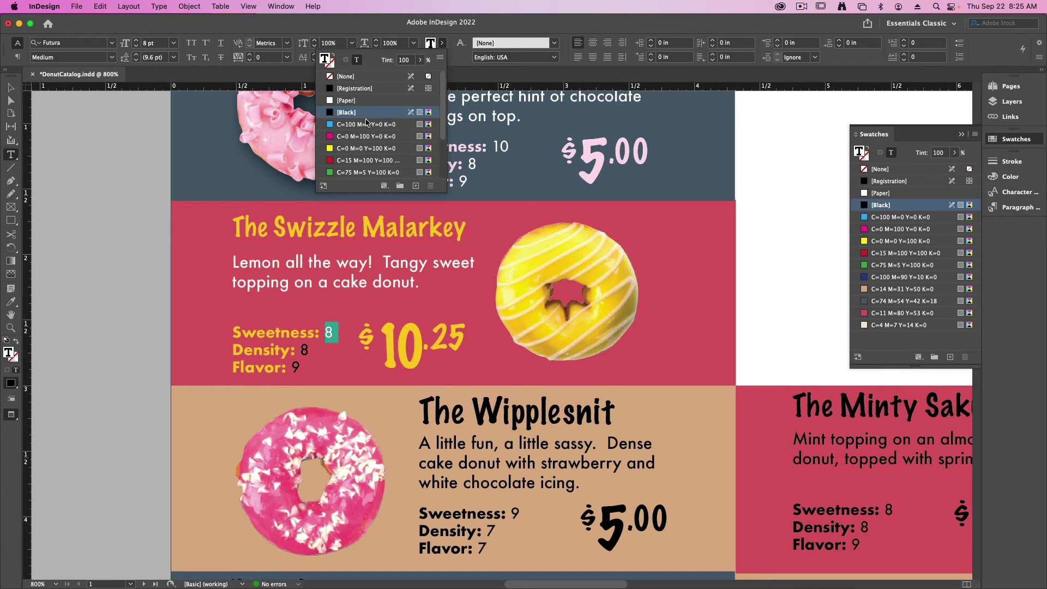
left_click(346, 100)
double_click(303, 351)
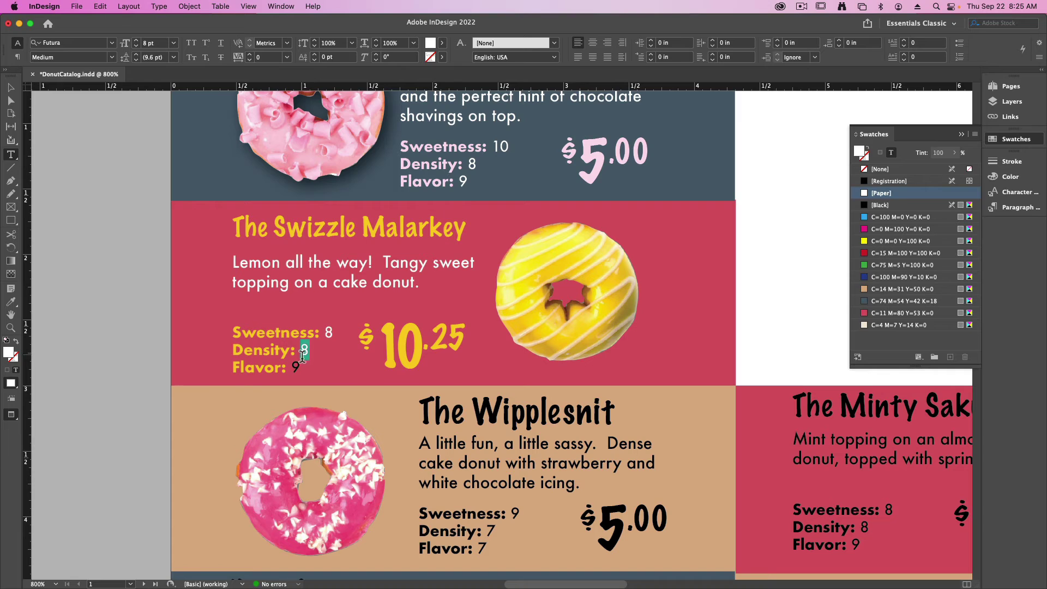
left_click(442, 44)
left_click(346, 101)
double_click(296, 368)
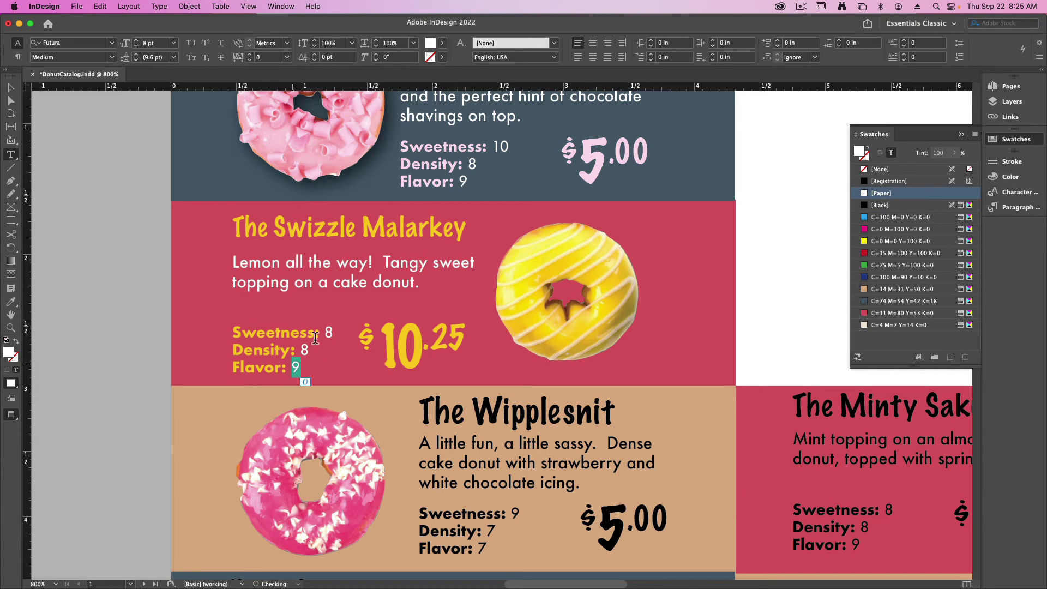
left_click(441, 43)
left_click(343, 100)
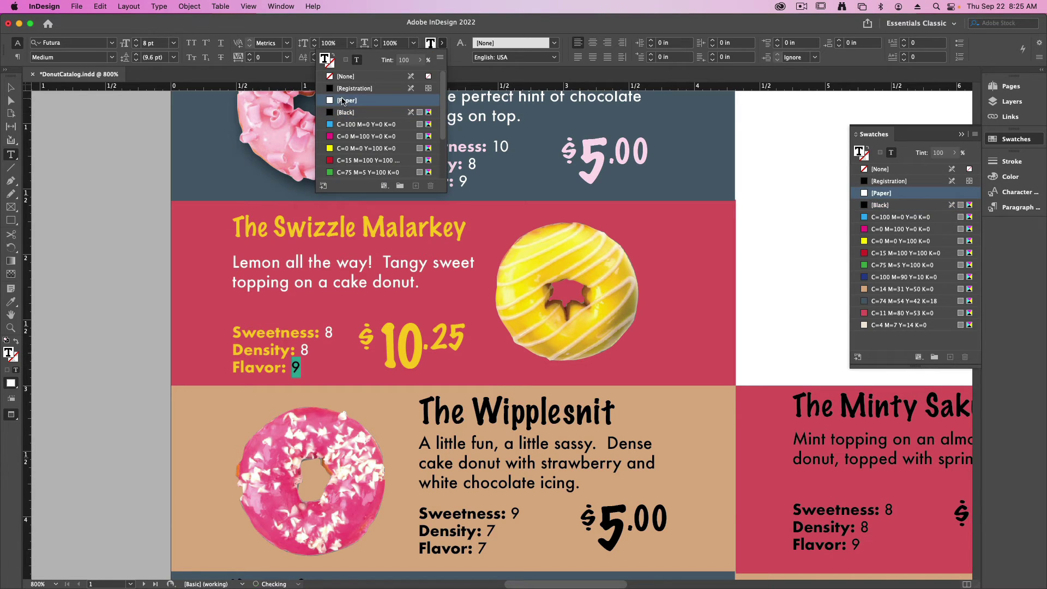
left_click(10, 167)
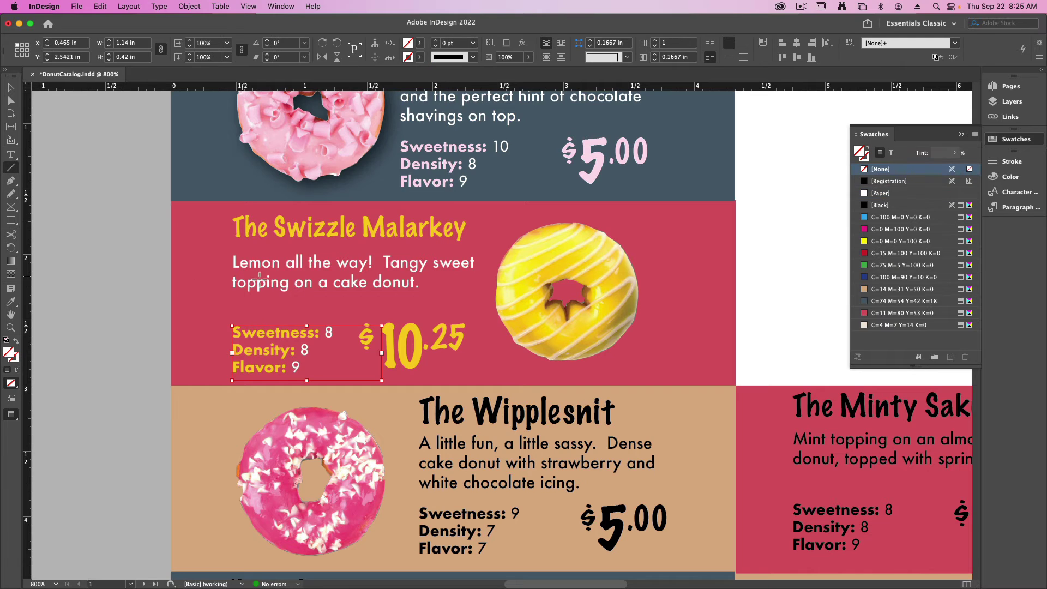
left_click(146, 308, "super")
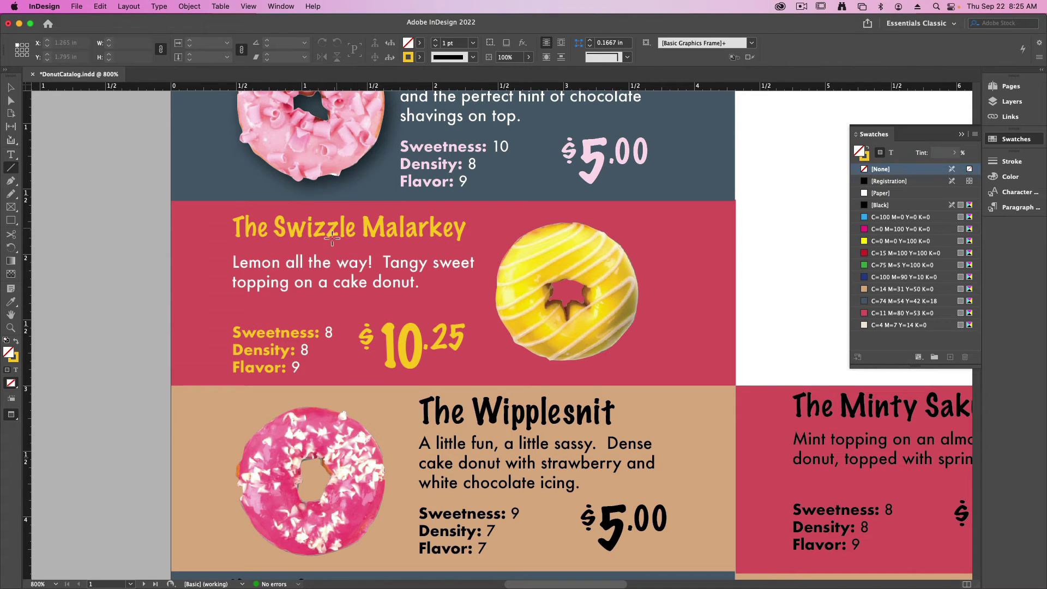
key("shift+x")
left_click_drag(233, 247, 469, 246)
left_click(11, 87)
left_click(152, 276)
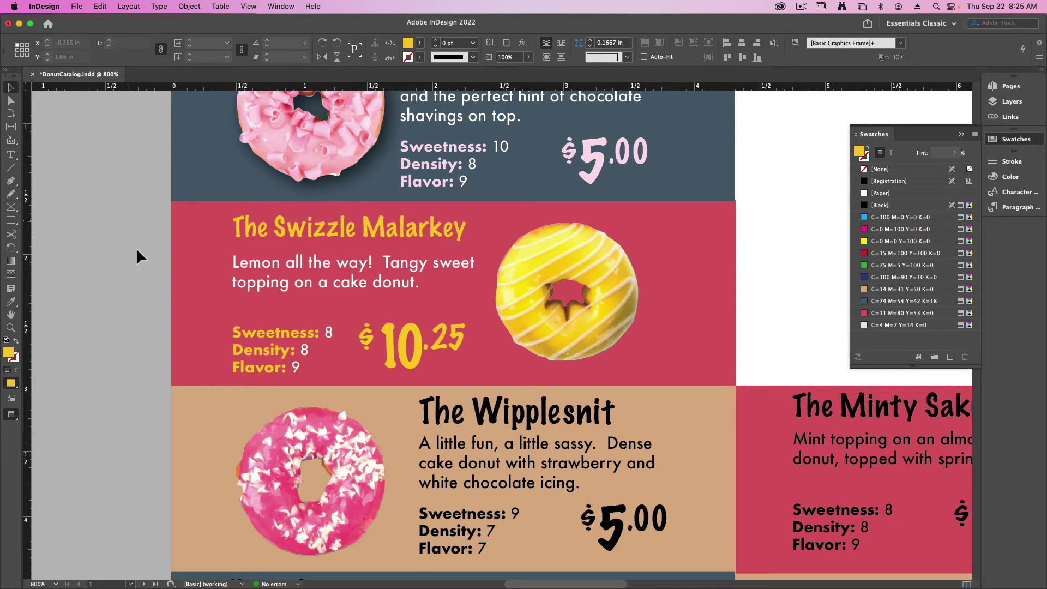
left_click(273, 241)
left_click(259, 247)
key("Delete")
Draw a horizontal 1 pt yellow line about 1.83 in long beneath The Swizzle Malarkey name.
key("shift+x")
left_click(12, 168)
left_click_drag(237, 246, 477, 246)
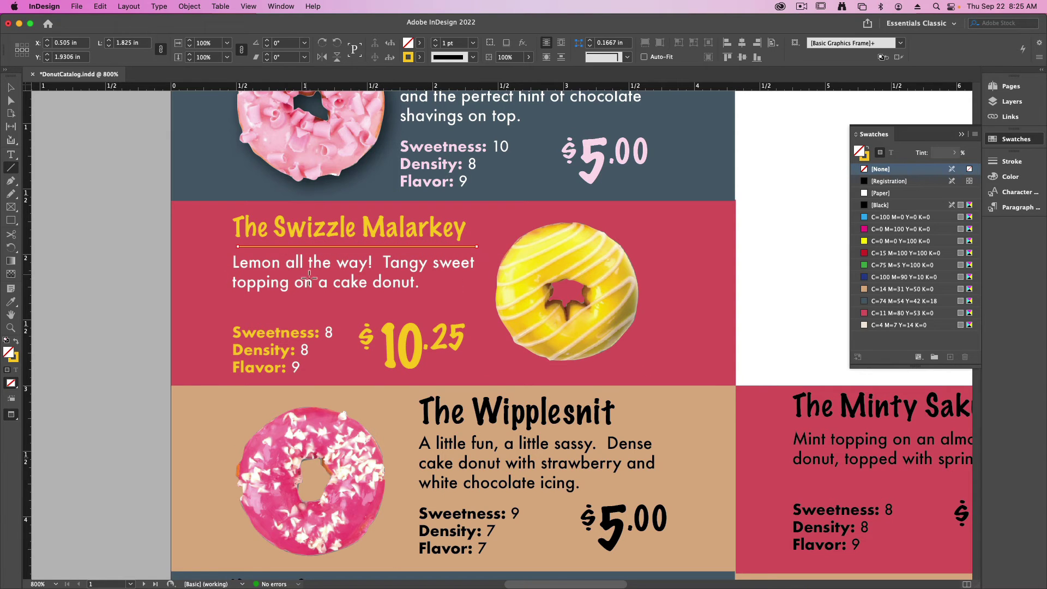
Add a drop shadow to the Swizzle Malarkey donut with its distance set to 0.0625 in.
left_click(9, 91)
left_click(515, 245)
left_click(522, 42)
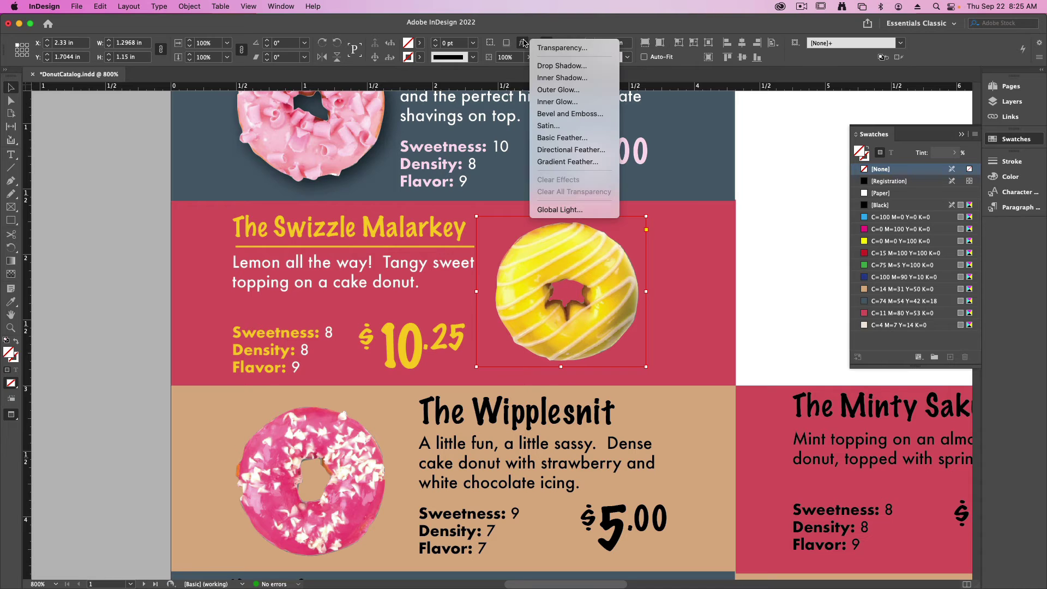
left_click(552, 64)
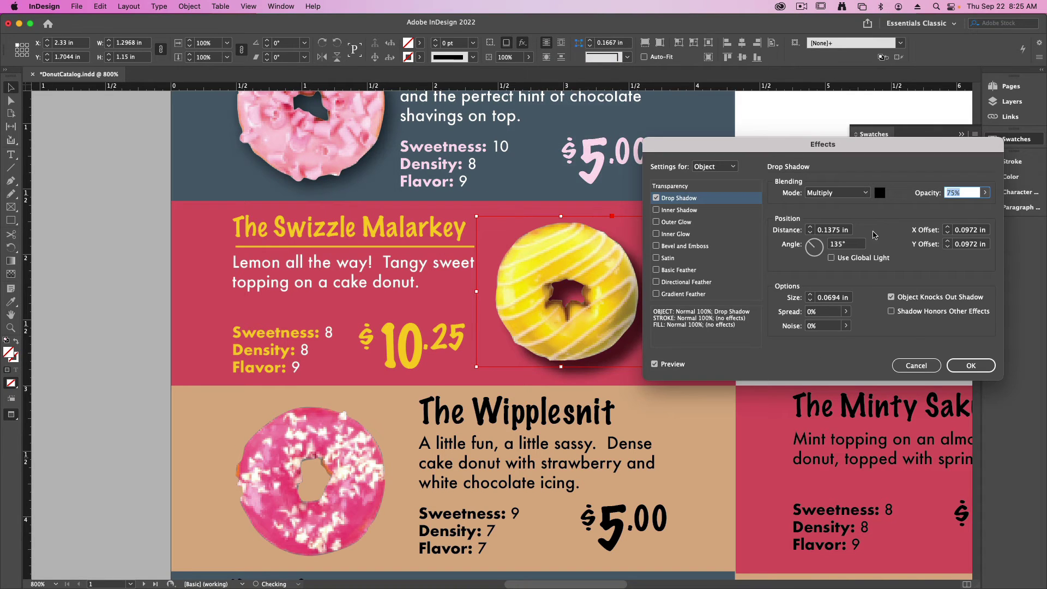
left_click(810, 233)
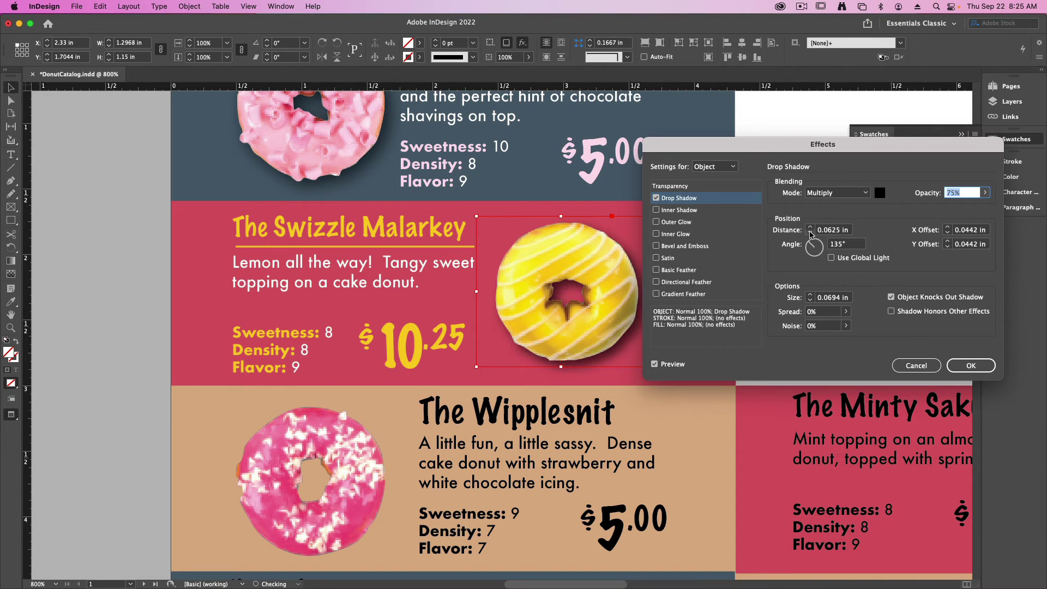
left_click(972, 363)
left_click(89, 254)
Start a new linear gradient swatch for the red Swizzle Malarkey block, setting its first stop to the C=11 M=80 Y=53 K=0 swatch.
left_click_drag(126, 204, 119, 329)
scroll(126, 335, "down", 3)
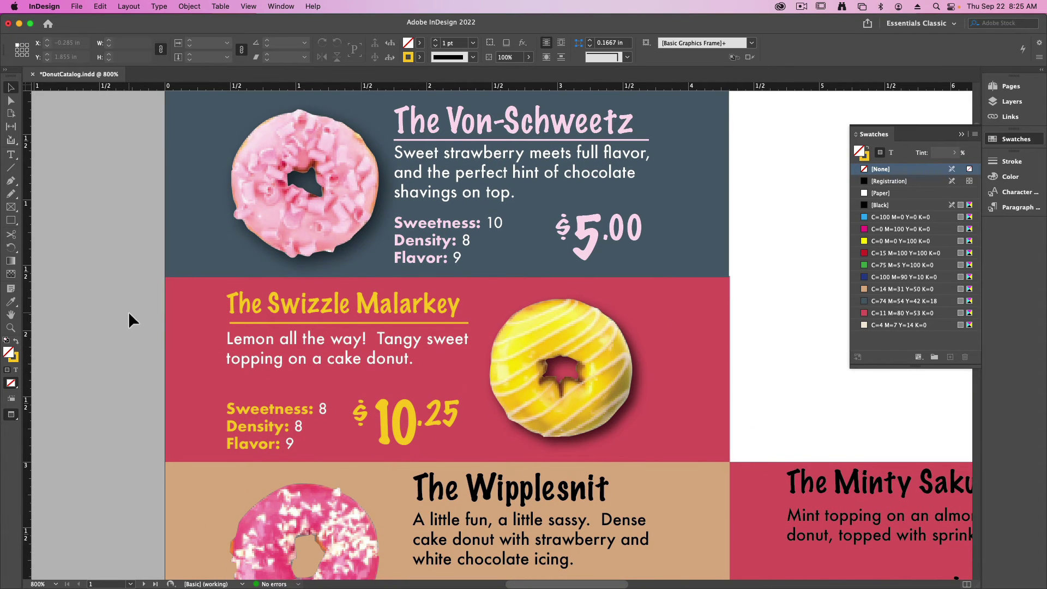
left_click(712, 305)
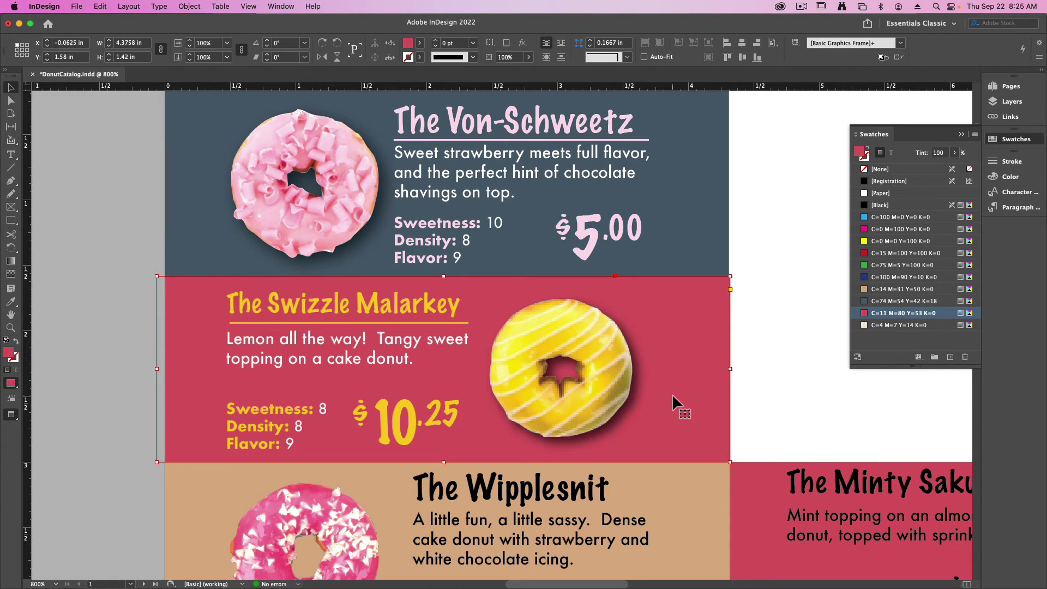
left_click(973, 135)
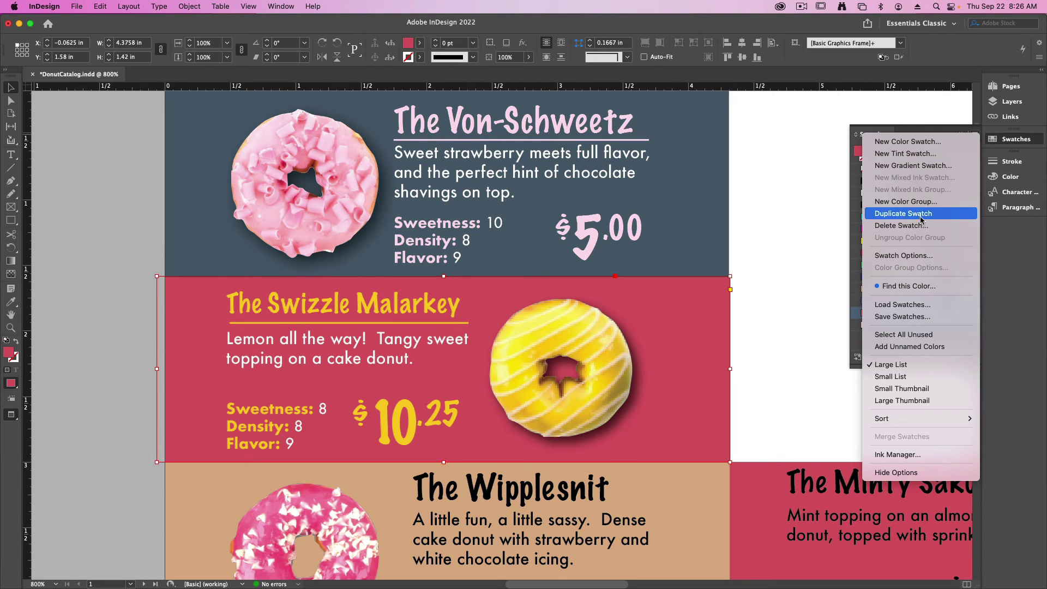
left_click(941, 166)
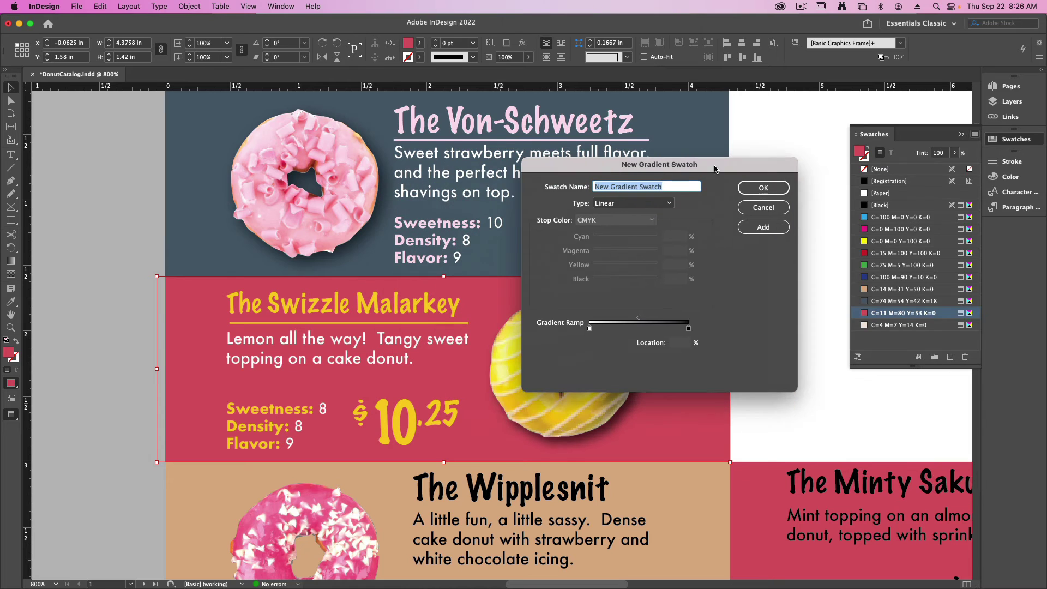
left_click(595, 326)
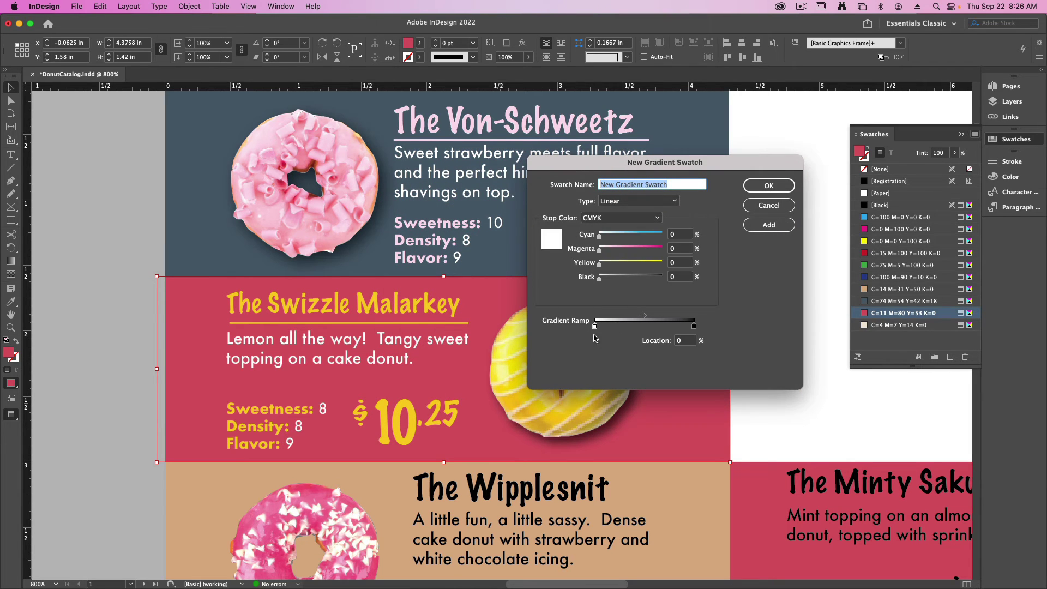
left_click(619, 219)
left_click(622, 265)
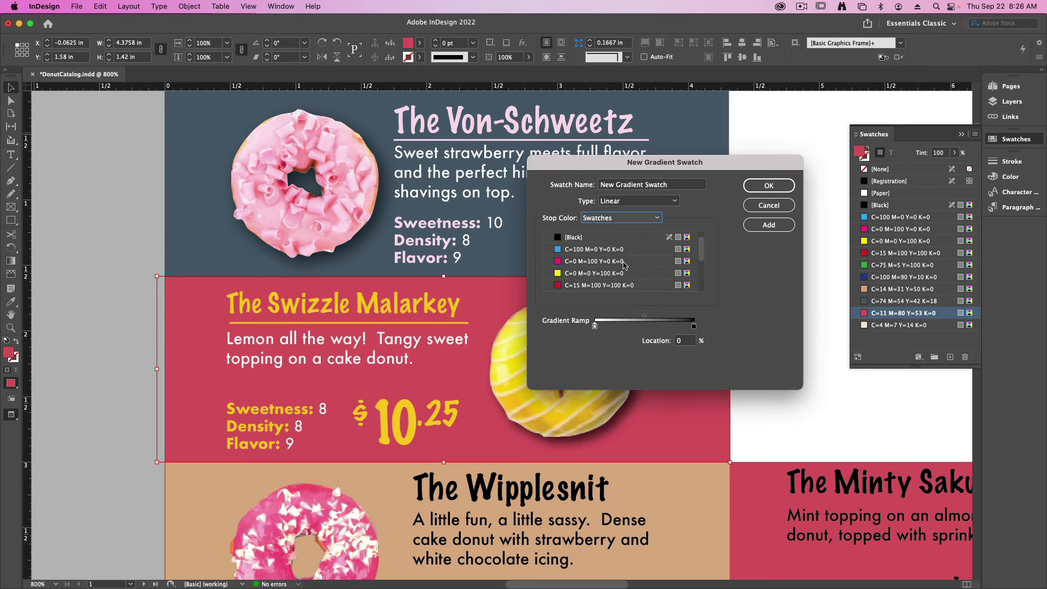
left_click(580, 274)
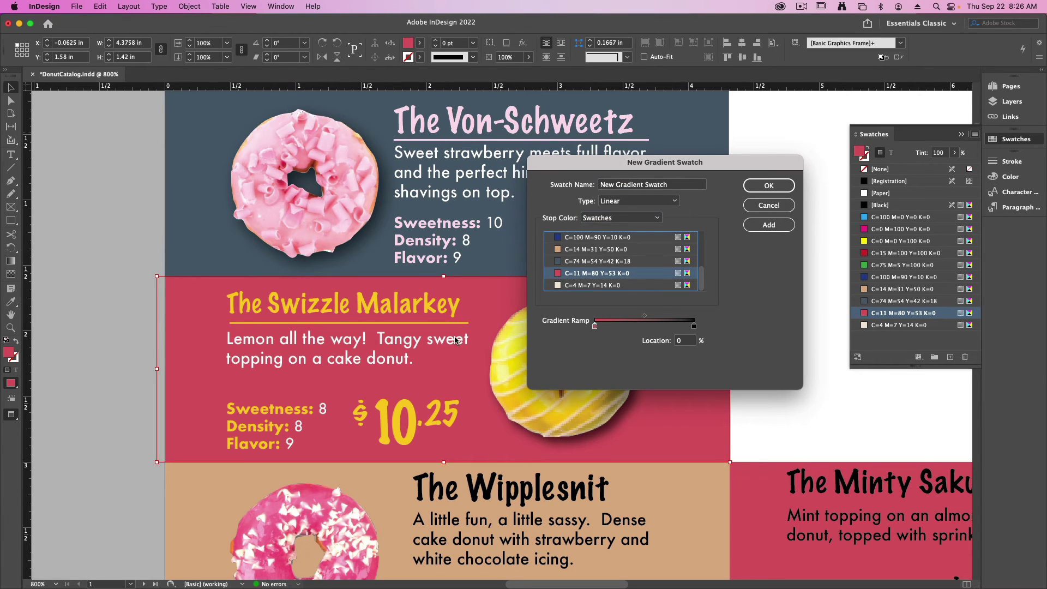
Set the gradient's end stop at location 100% to the C=11 M=80 Y=53 K=0 swatch.
left_click(694, 327)
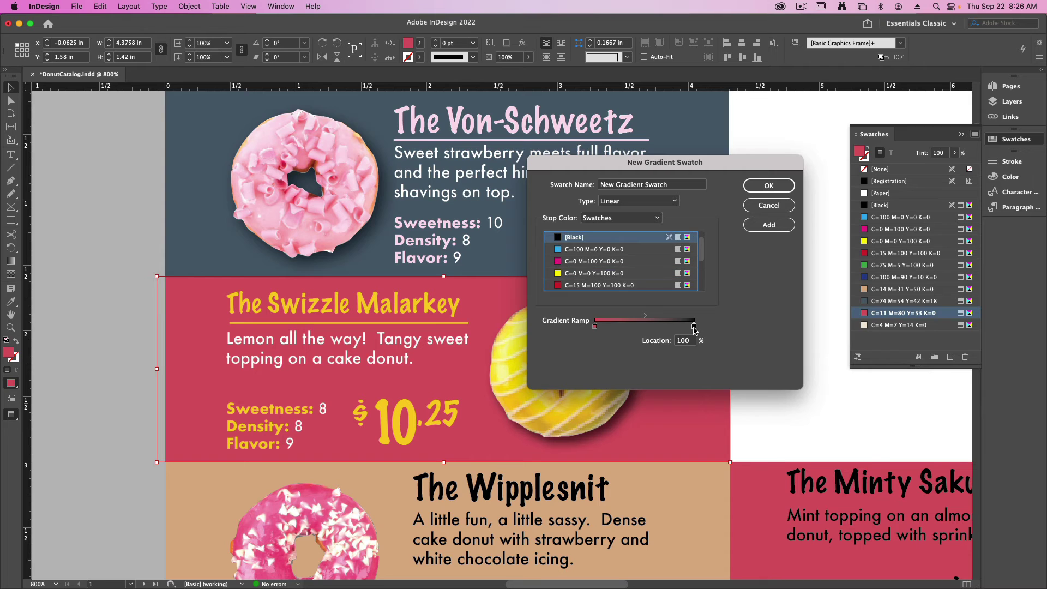
scroll(567, 285, "down", 3)
left_click(584, 273)
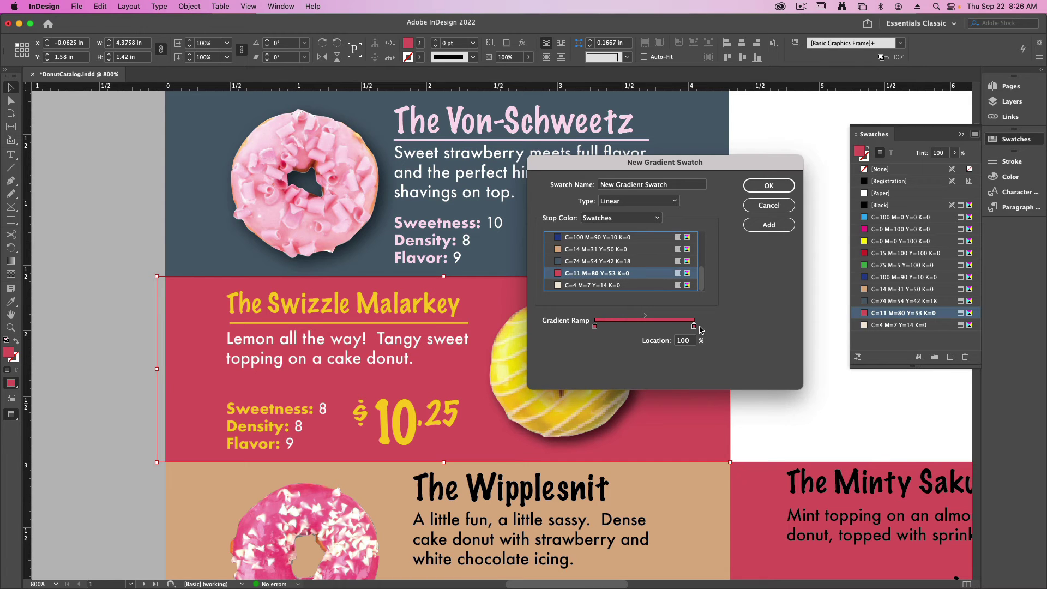
Switch the gradient's end stop to CMYK, darken it by raising black and cyan, and save the new gradient swatch.
left_click(617, 218)
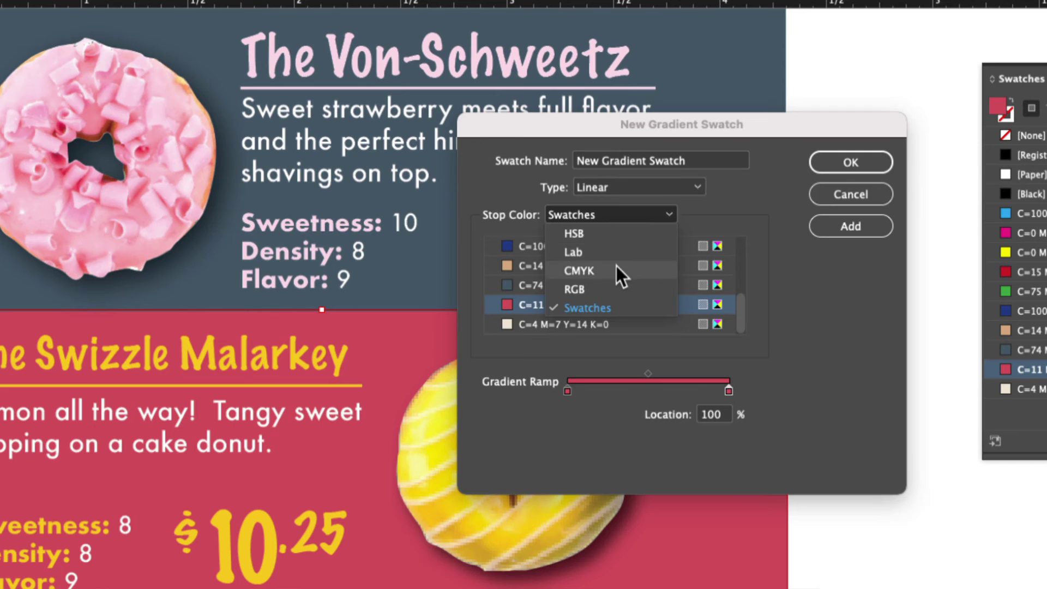
left_click(602, 252)
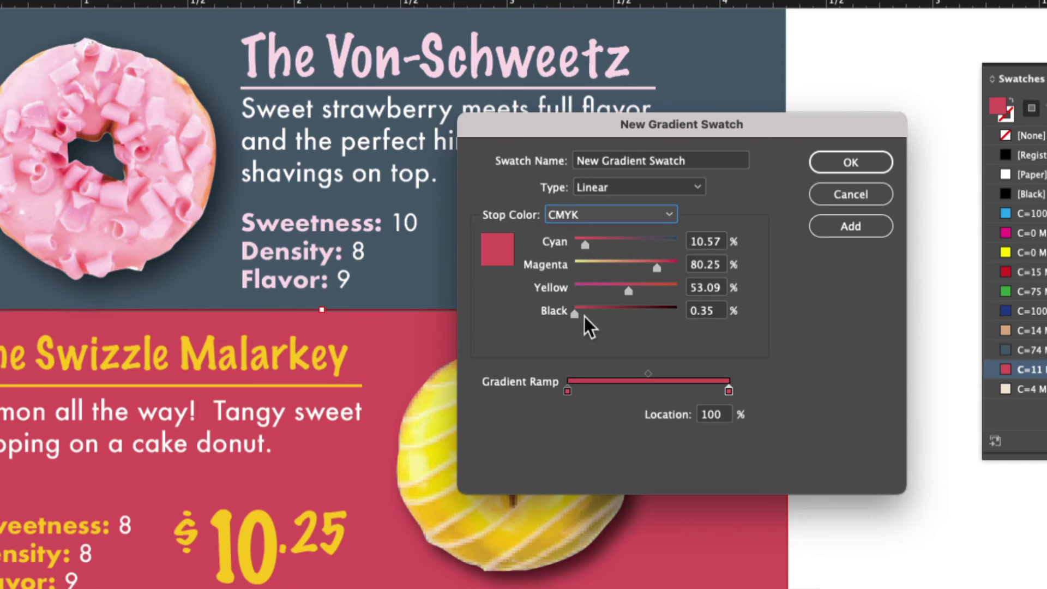
left_click_drag(575, 315, 595, 314)
left_click(631, 290)
left_click_drag(596, 242, 611, 244)
left_click_drag(597, 314, 609, 313)
left_click(858, 234)
left_click(839, 173)
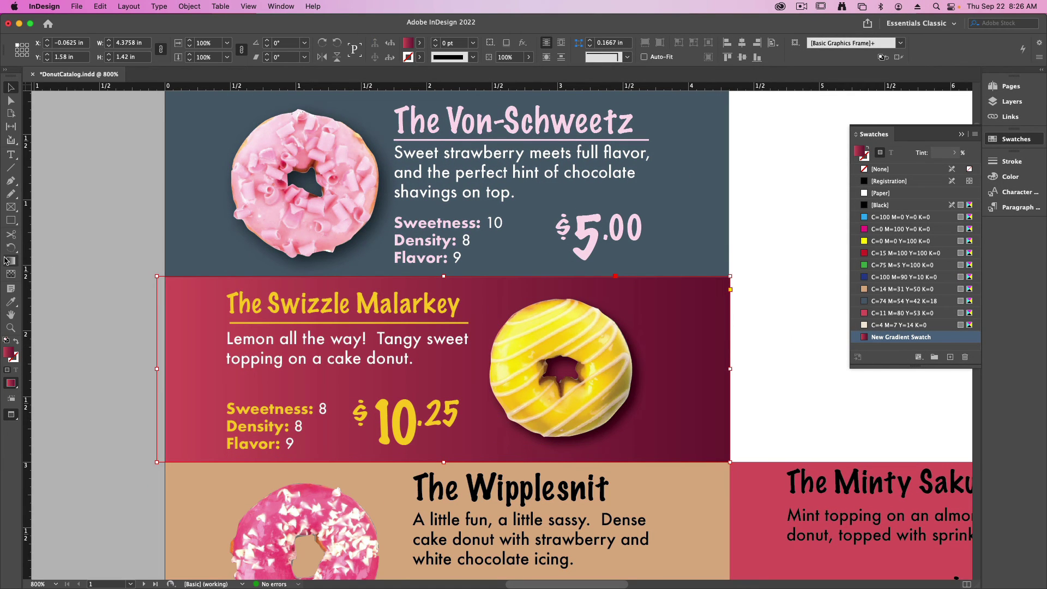
Redirect the Swizzle Malarkey block's gradient vertically, running from red at the base to dark red at the top edge.
left_click(5, 261)
left_click_drag(453, 334, 465, 294)
scroll(465, 294, "right", 10)
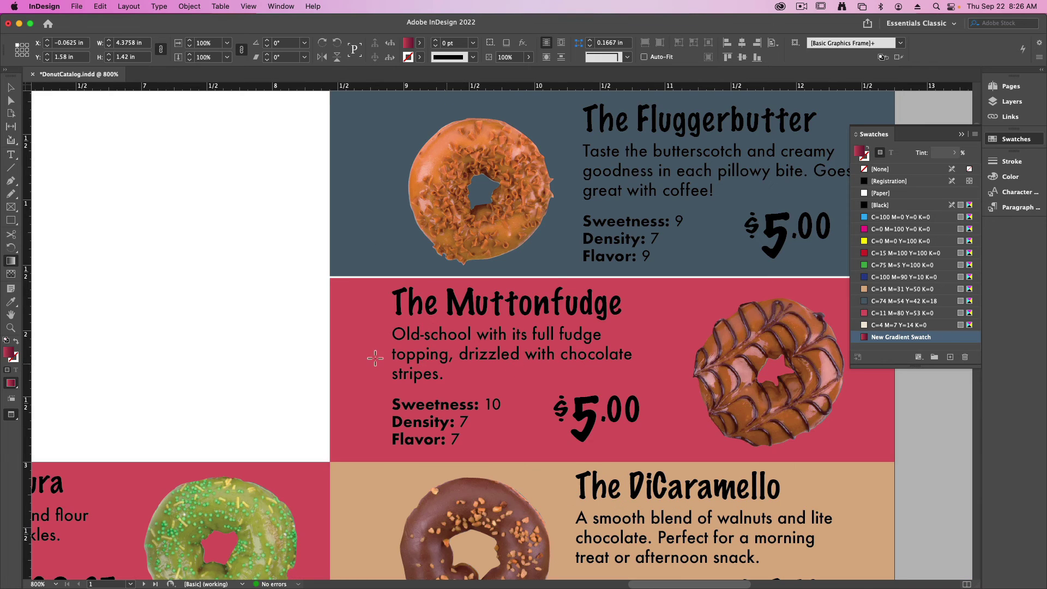
scroll(350, 359, "left", 15)
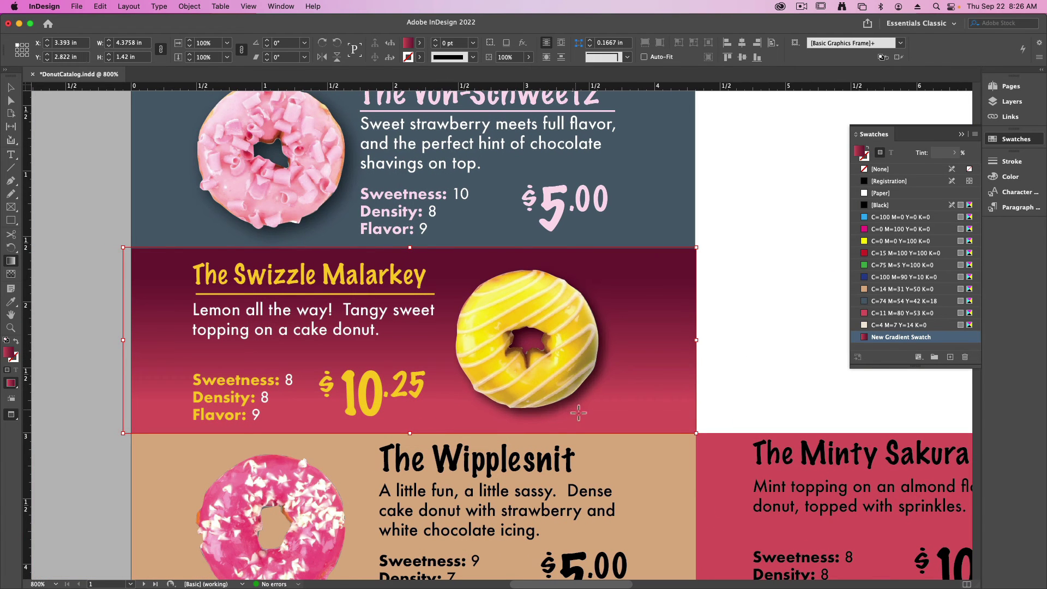
left_click_drag(578, 406, 578, 233)
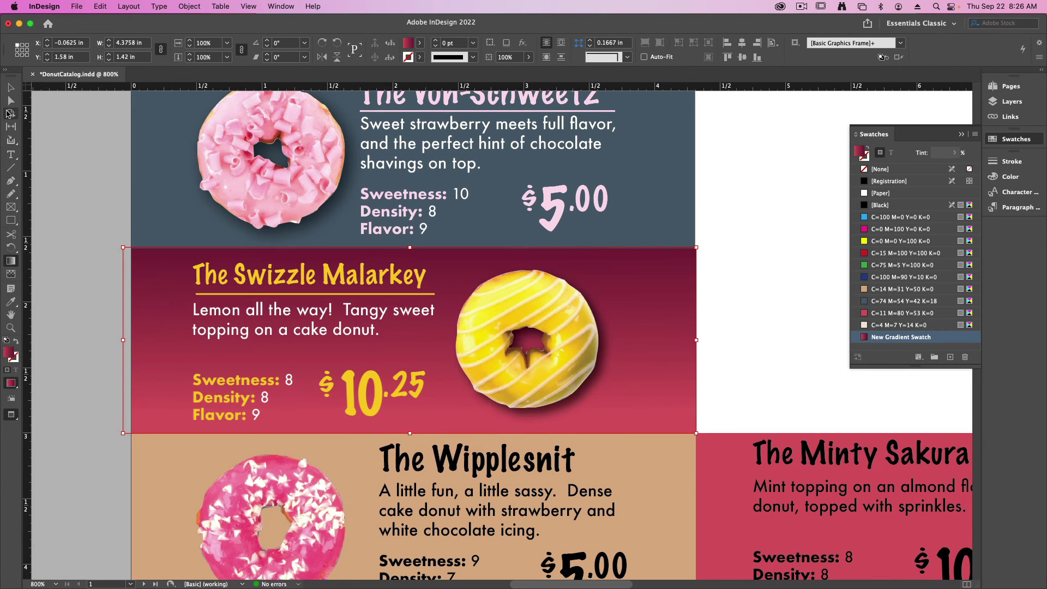
left_click(11, 87)
left_click(60, 159)
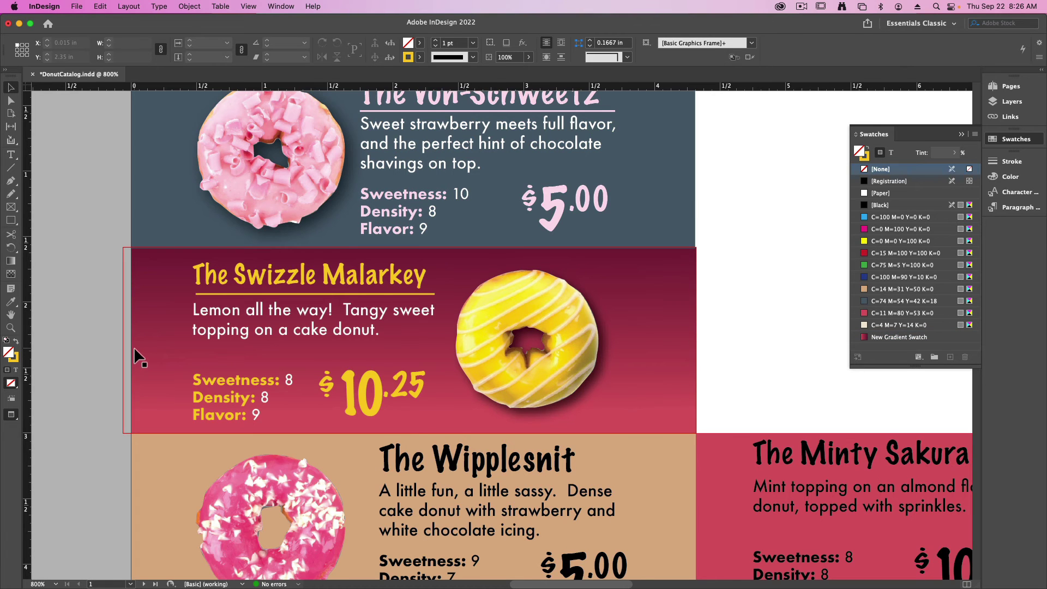
Apply the gradient to the Von-Schweetz block and make a second gradient swatch named blue, basing its stops on C=74 M=54 Y=42 K=18.
key("super+alt+0")
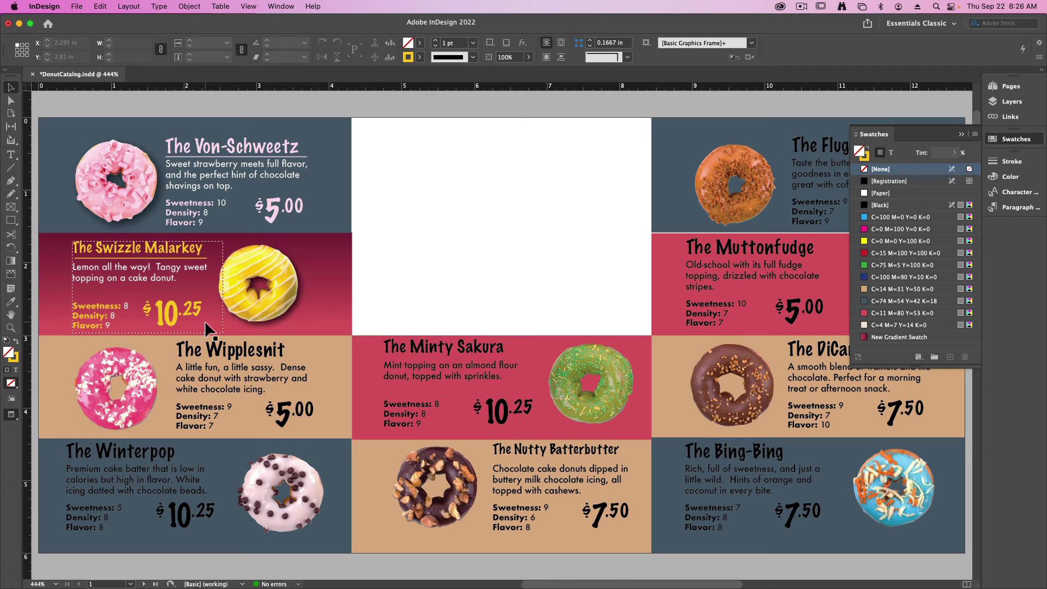
key("i")
left_click(344, 257)
double_click(899, 337)
type("blue")
double_click(881, 348)
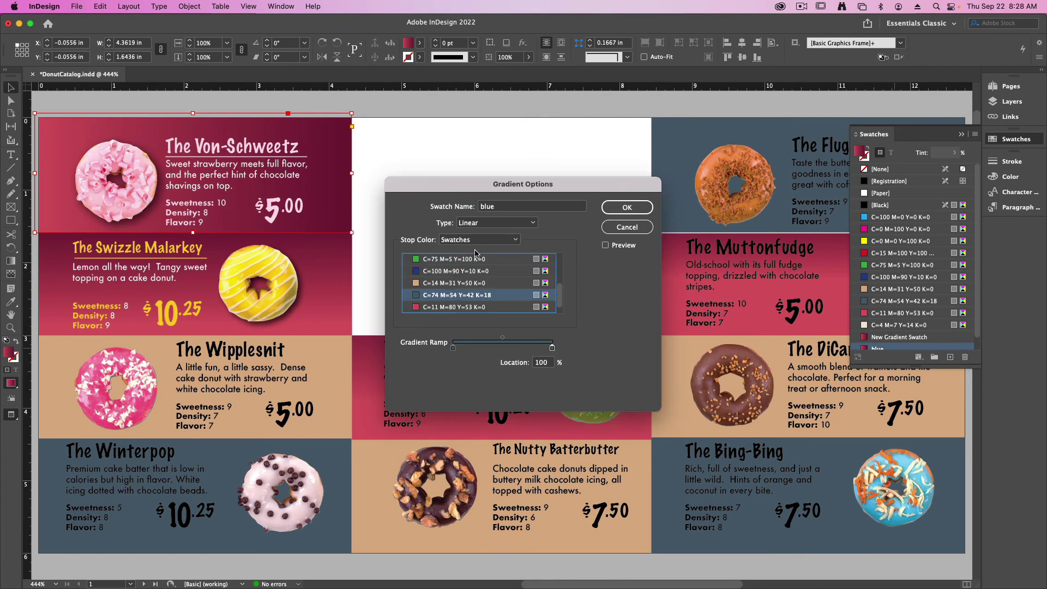
left_click(453, 348)
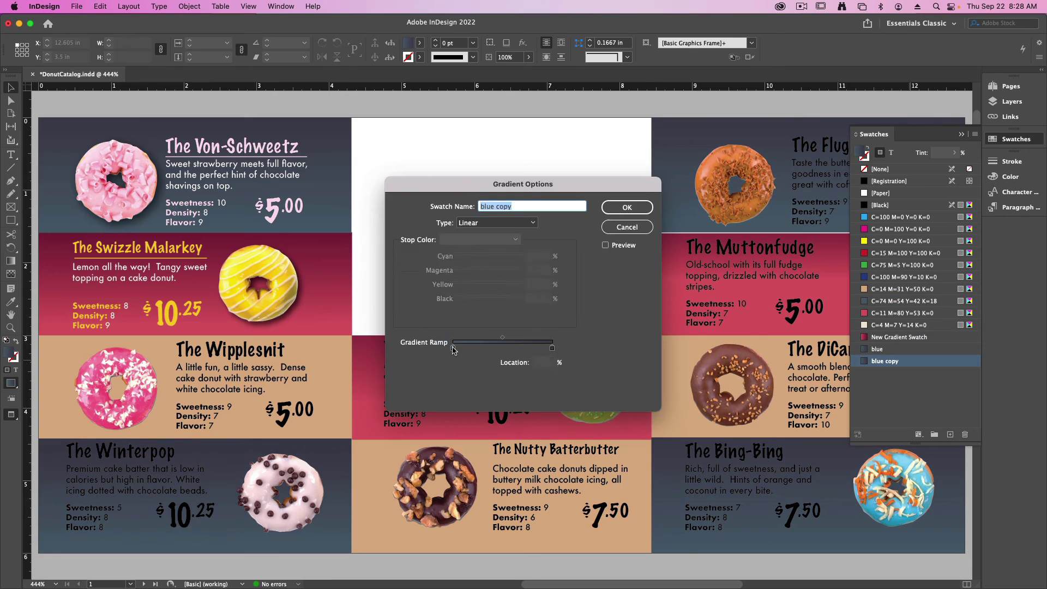
left_click(453, 348)
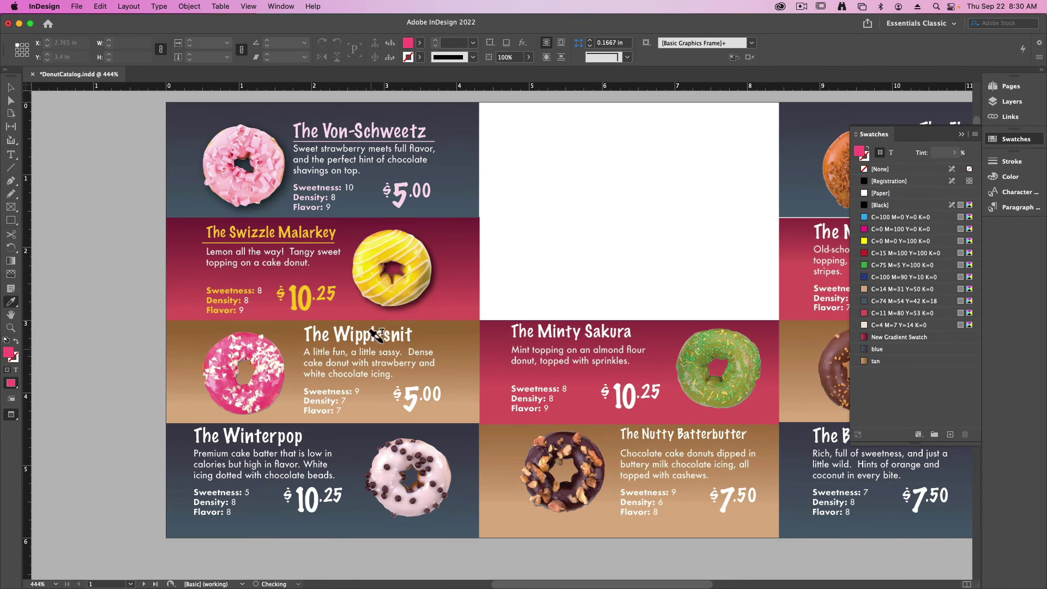
Turn the remaining entries' text white and color the Wipplesnit name, labels and price pink.
left_click(374, 334)
left_click_drag(303, 391, 341, 398)
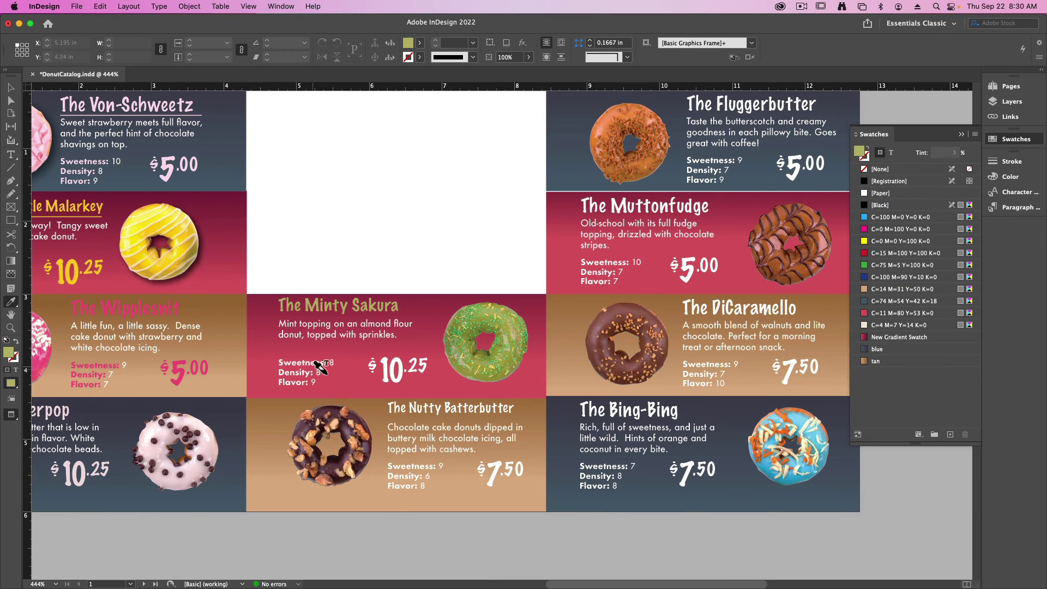
Color the Minty Sakura text green, the Nutty Batterbutter text dark brown and the Bing-Bing name light blue, sampling each from its donut.
left_click_drag(294, 362, 336, 382)
left_click(361, 432, "alt")
left_click_drag(405, 475, 423, 476)
scroll(415, 458, "right", 10)
left_click_drag(365, 409, 463, 409)
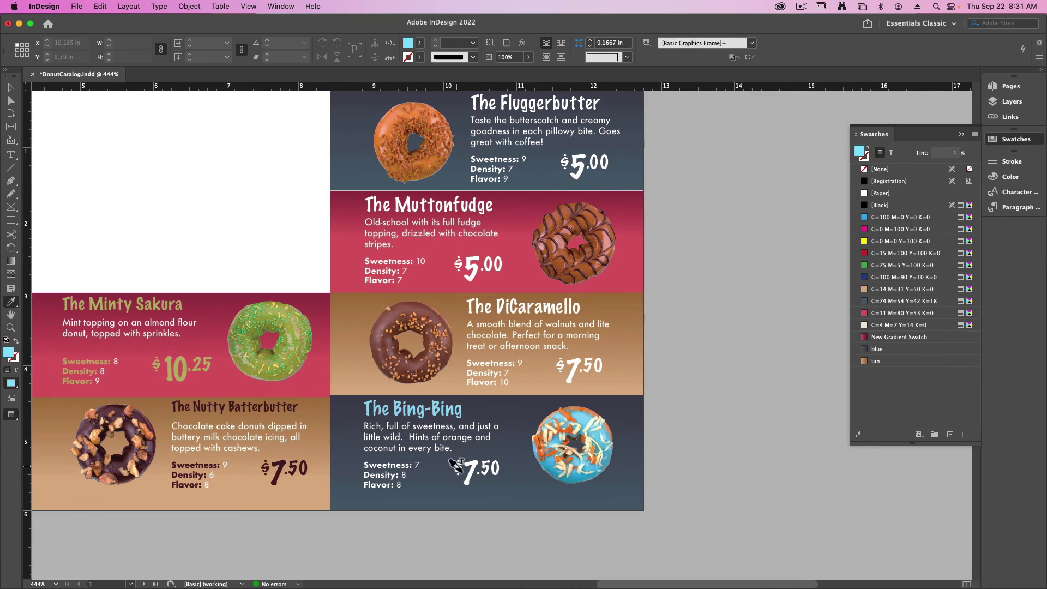
Match the DiCaramello and Muttonfudge names and labels to their donuts' colors, and add drop shadows to the remaining donuts.
left_click_drag(467, 306, 581, 307)
left_click_drag(467, 364, 515, 363)
left_click(589, 204, "alt")
left_click_drag(365, 205, 493, 206)
left_click_drag(365, 261, 414, 262)
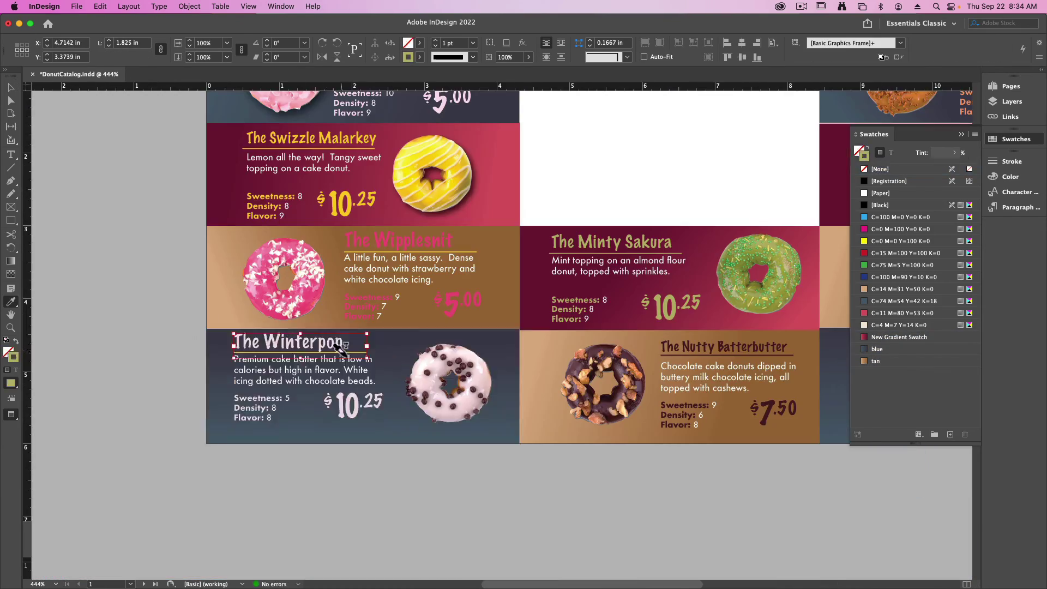
left_click(522, 43)
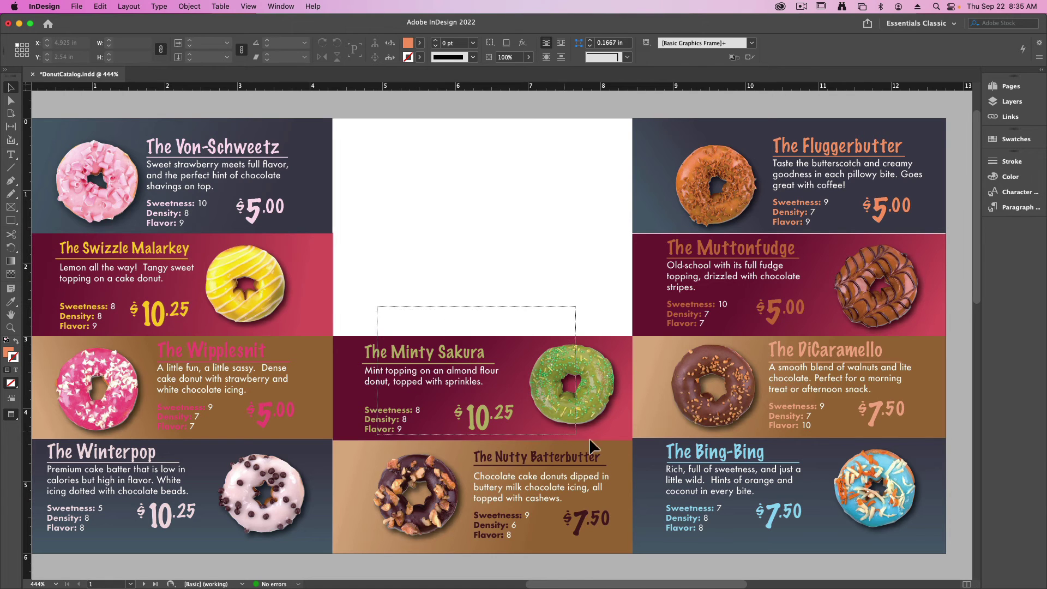
Try to move the Minty Sakura and Nutty Batterbutter blocks up to the head of the middle panel.
left_click_drag(555, 410, 497, 260)
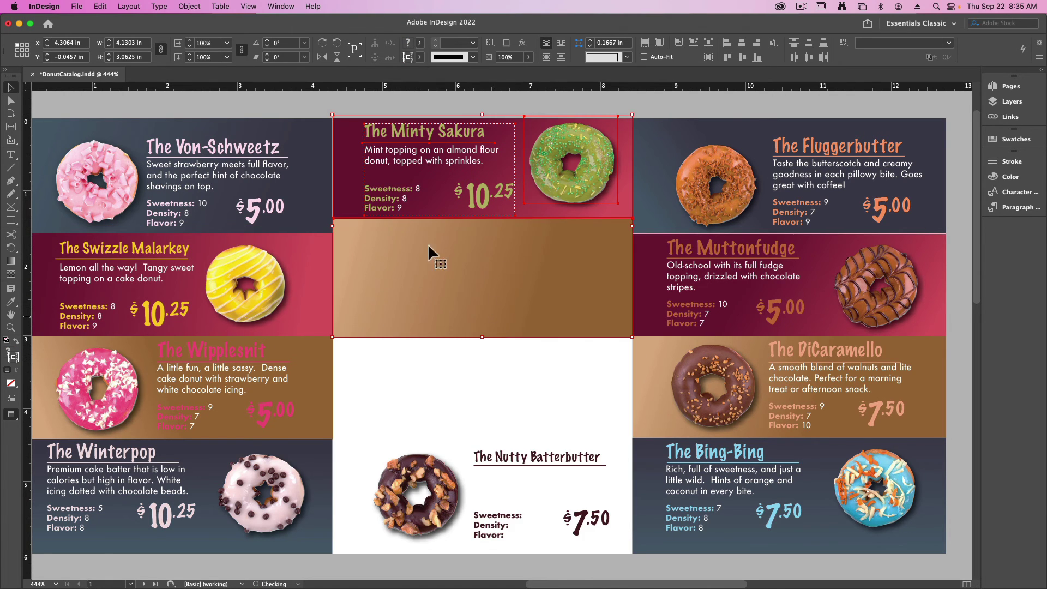
key("super+z")
left_click(422, 284)
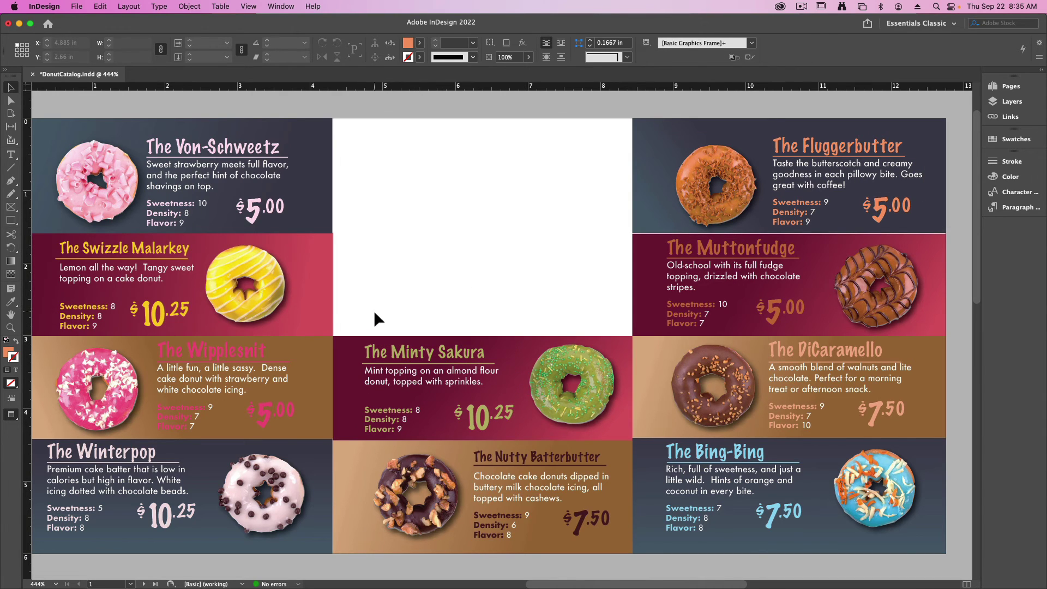
Place KidFundsLogo.pdf in the blank area of the middle panel, about 2.26 in wide and 2.43 in high.
key("super+d")
left_click(532, 71)
left_click(537, 83)
left_click(344, 154)
double_click(344, 155)
left_click_drag(394, 138, 558, 315)
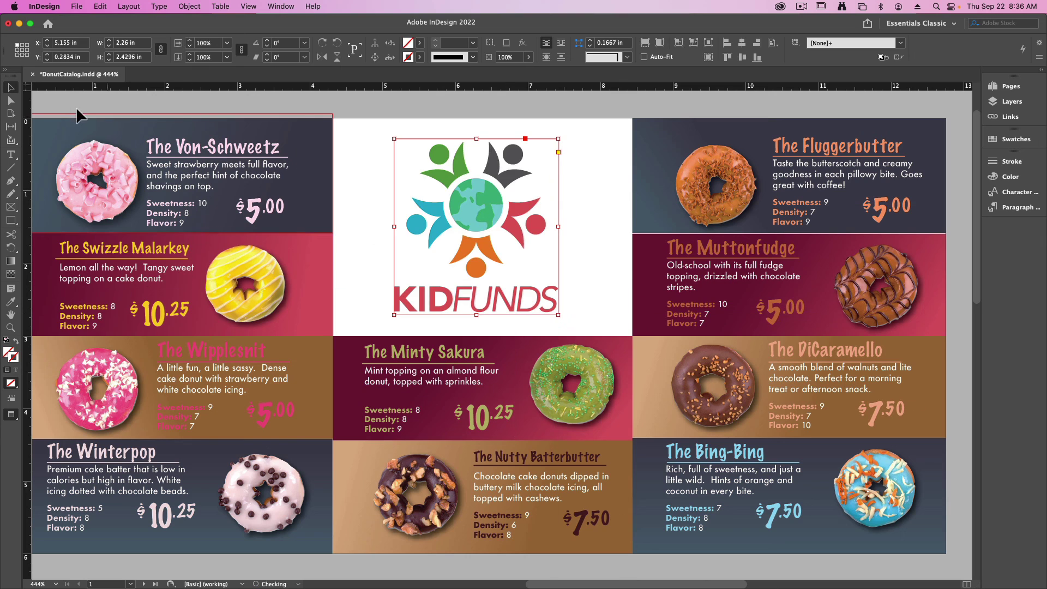
Show the guides and frame edges, shrink the KidFunds logo to about 1.87 by 2.01 in and place it at the panel's upper margin.
left_click(369, 181)
key("w")
left_click(476, 217)
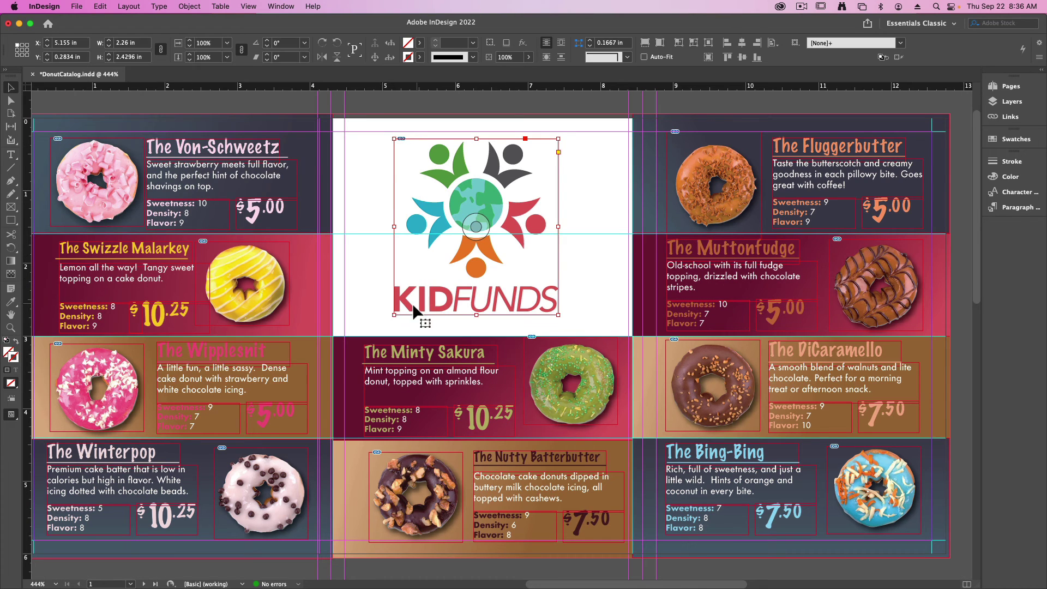
left_click_drag(393, 314, 442, 267)
left_click(381, 284)
left_click(378, 304)
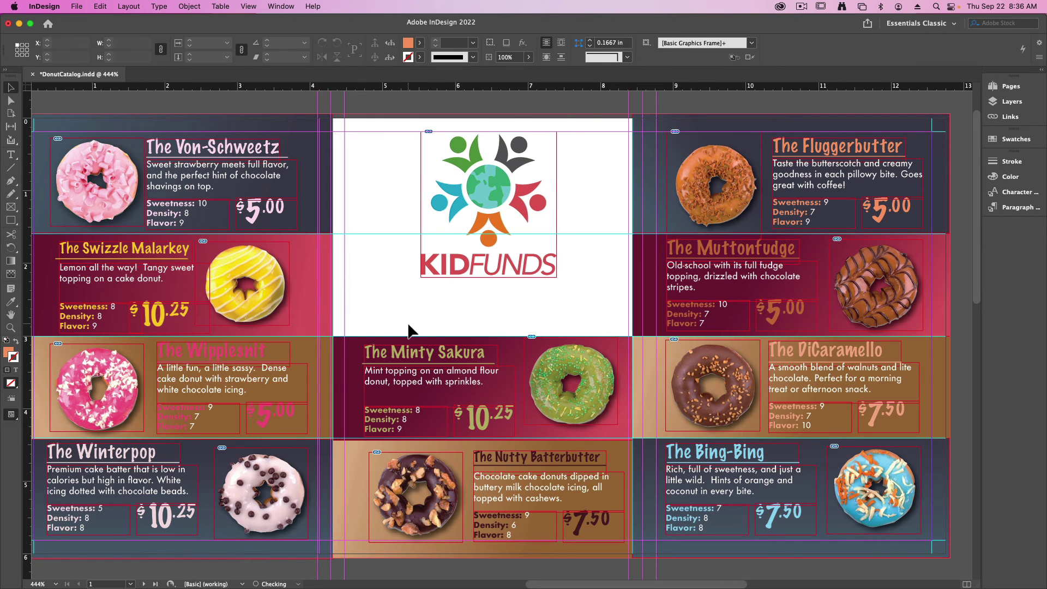
Select the DONUT CATALOG text together with its red band on the page 2 cover for copying.
left_click_drag(536, 374, 536, 372)
scroll(535, 372, "down", 10)
scroll(535, 371, "right", 5)
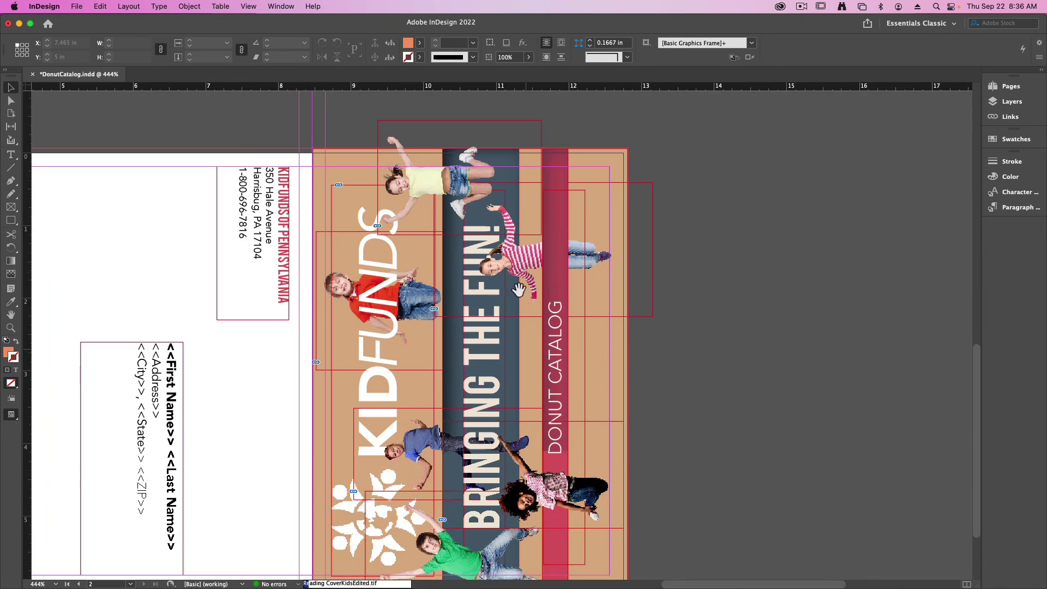
left_click(565, 220)
left_click(555, 164, "shift")
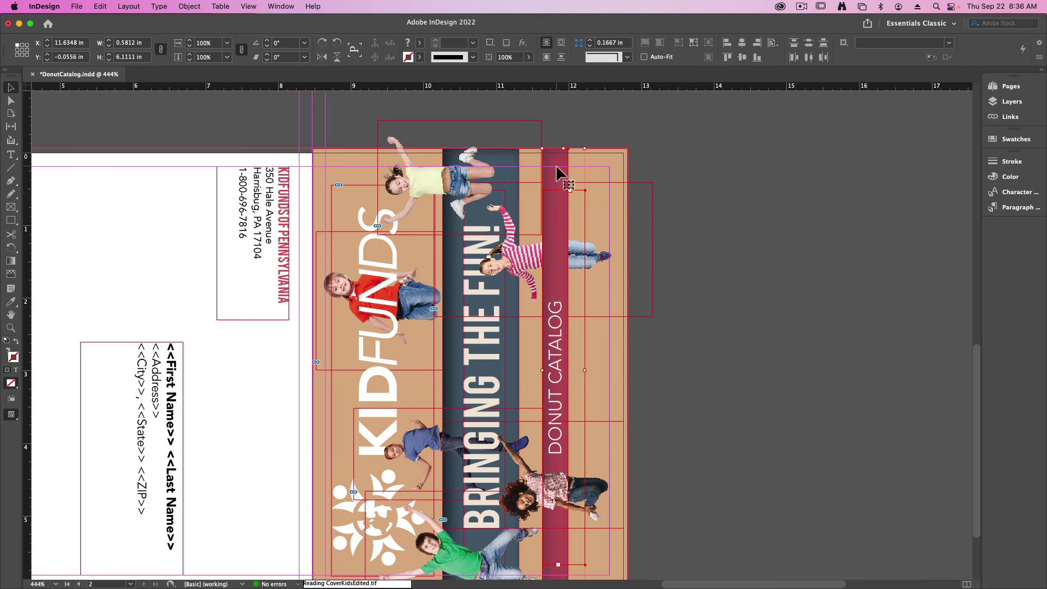
Paste the DONUT CATALOG text and red band on page 1, placing them horizontally beneath the KidFunds logo.
left_click_drag(263, 93, 425, 349)
scroll(424, 349, "up", 4)
scroll(424, 349, "left", 3)
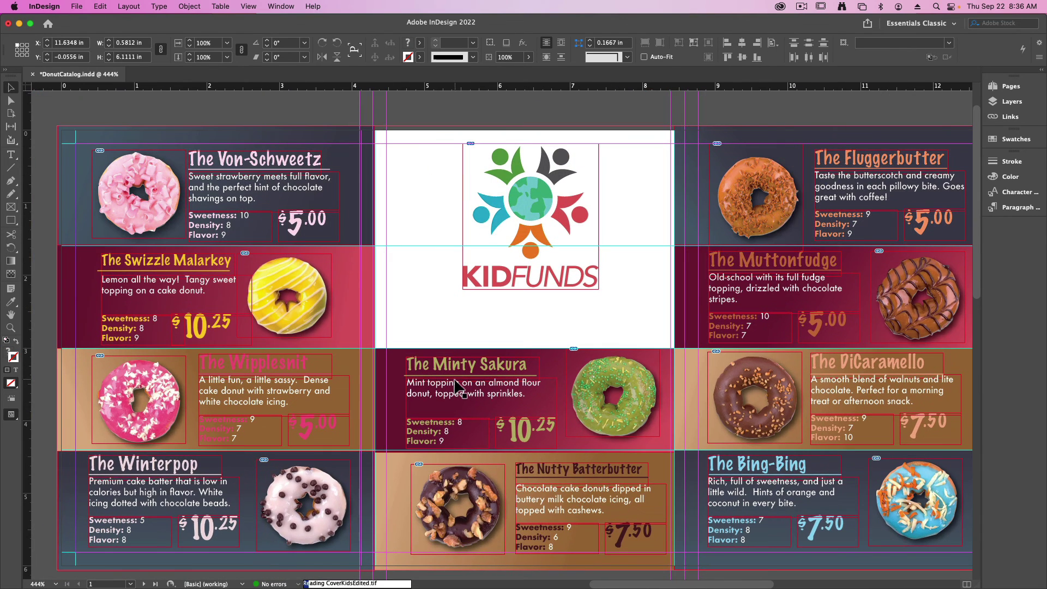
key("super+v")
left_click_drag(532, 113, 603, 333)
left_click(603, 333)
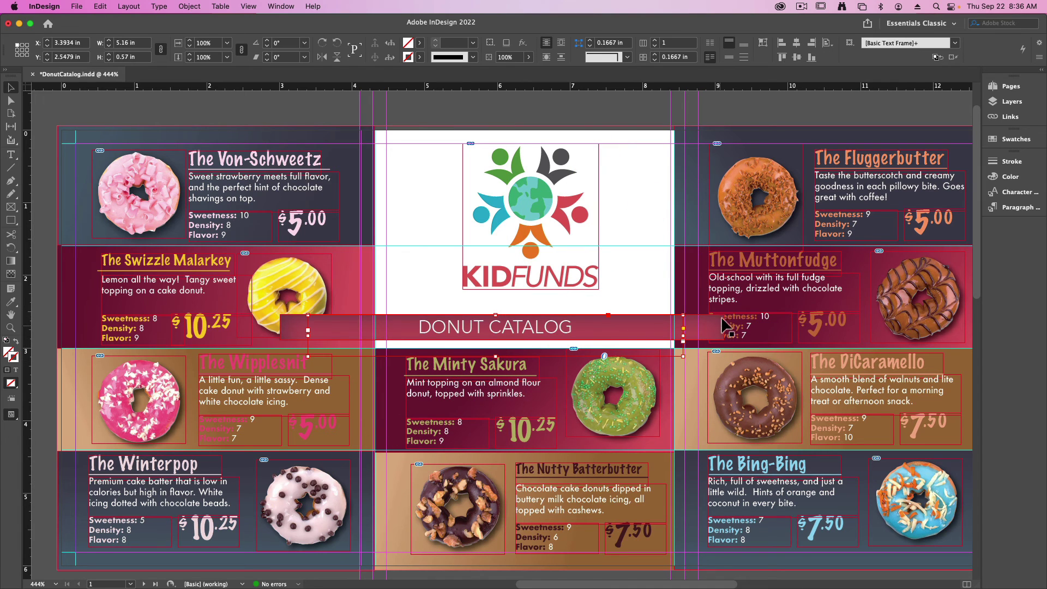
Resize the pasted red band to about 4.15 by 3.03 in so it fills the logo area of the middle panel.
left_click(709, 330)
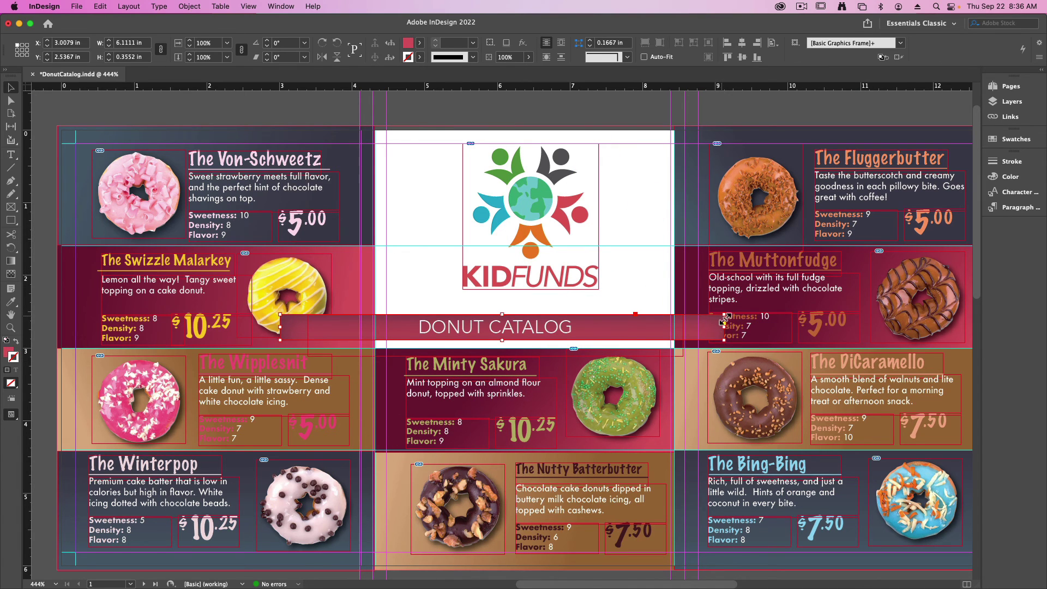
left_click_drag(725, 316, 675, 300)
left_click_drag(281, 301, 374, 306)
left_click_drag(523, 306, 523, 125)
left_click_drag(522, 344, 528, 349)
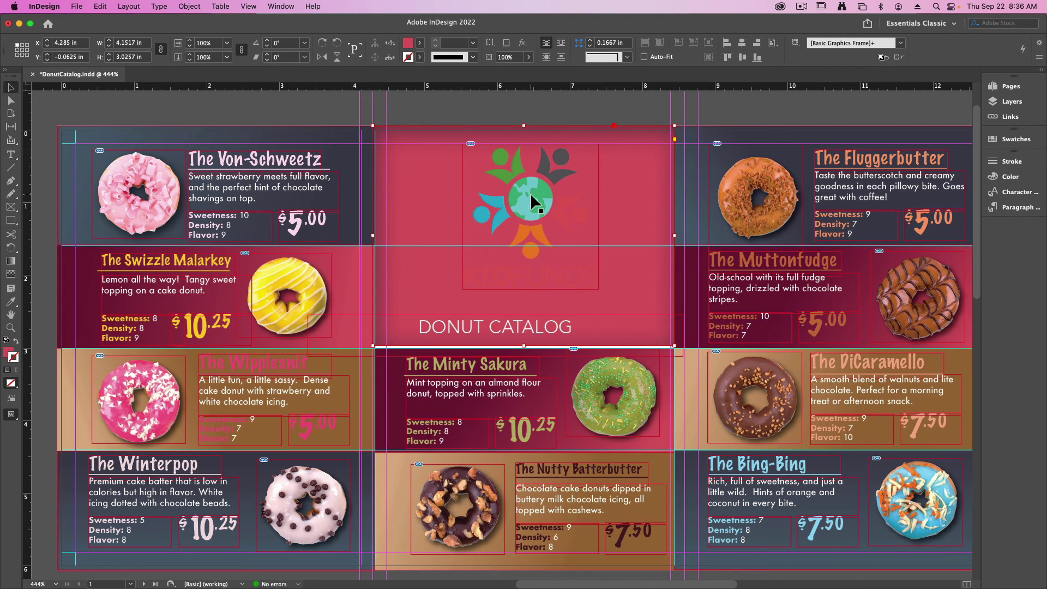
Replace the colored KidFunds logo with page 5 of KidFundsLogo.pdf, the stacked white version.
left_click(556, 221)
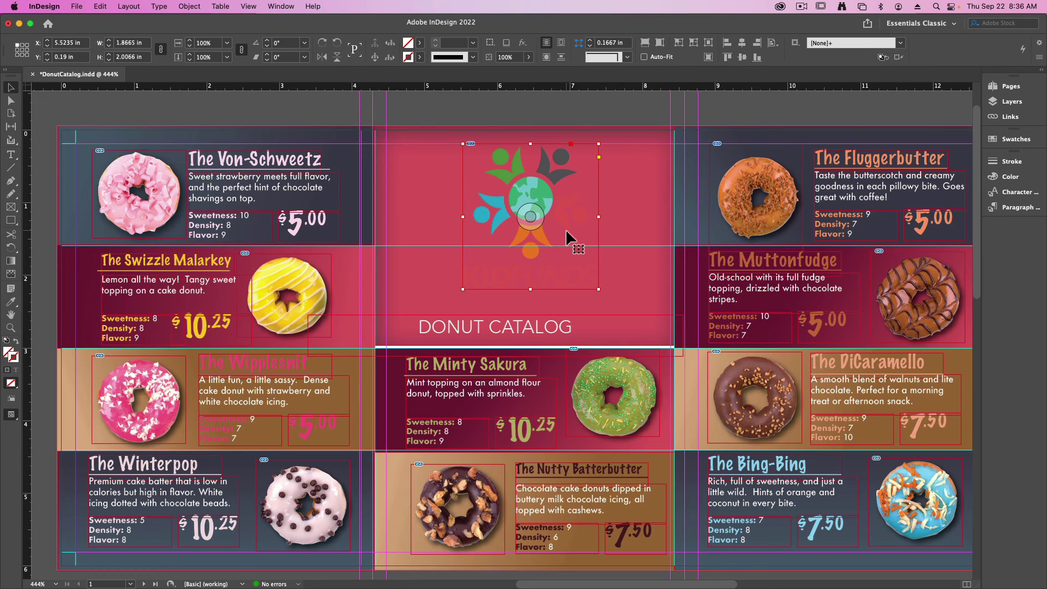
key("super+shift+d")
key("super+d")
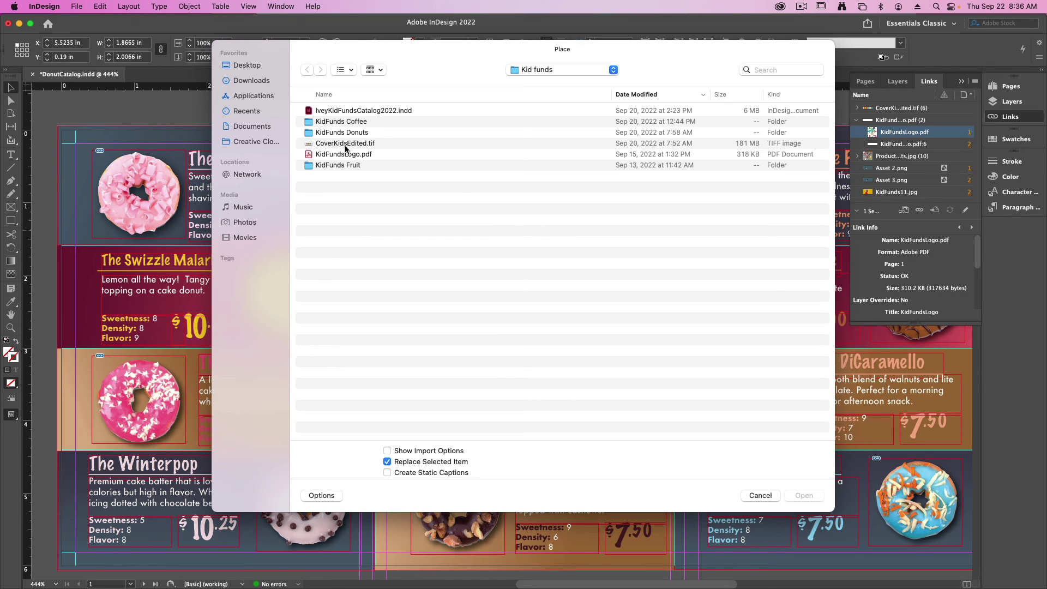
left_click(347, 154)
key("Return")
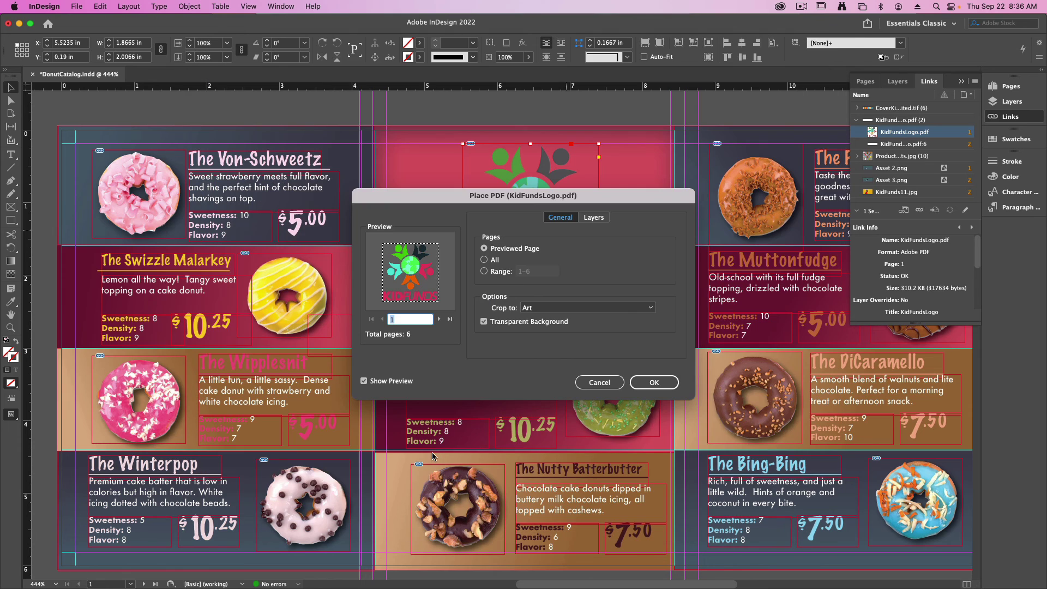
left_click(441, 319)
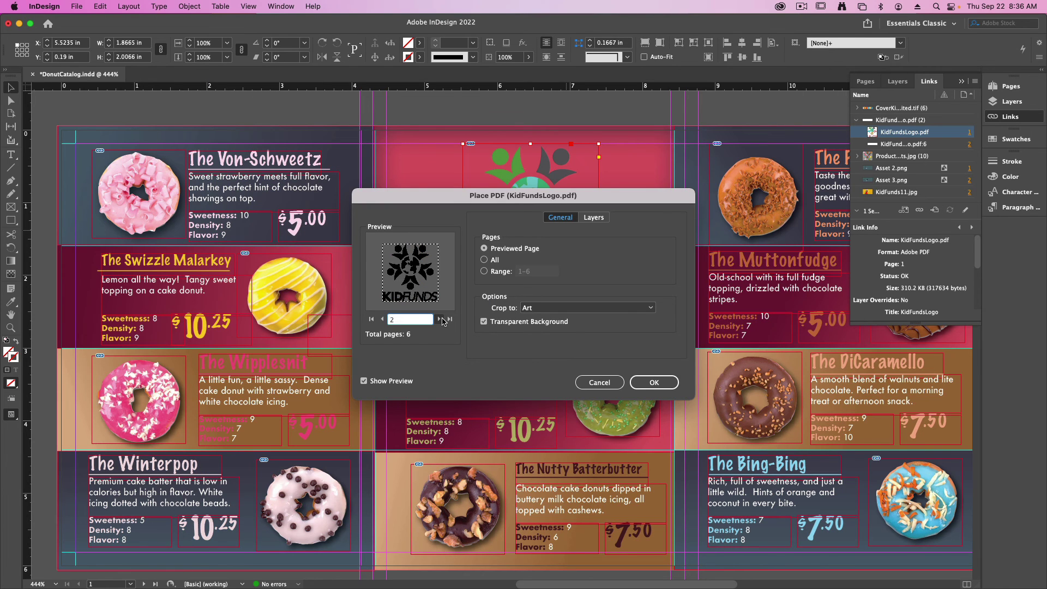
left_click(441, 319)
left_click(450, 318)
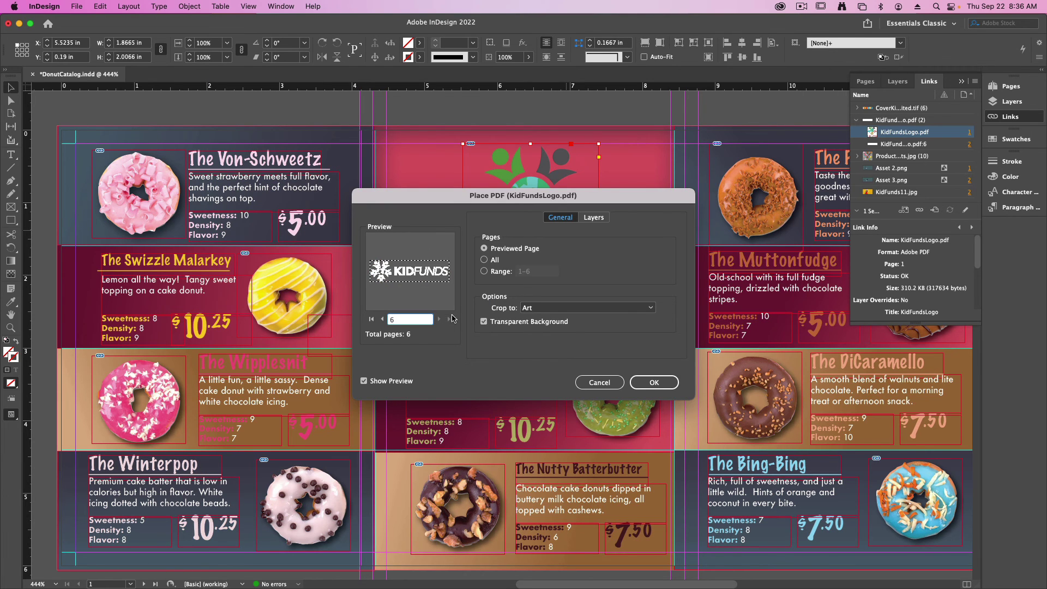
left_click(383, 319)
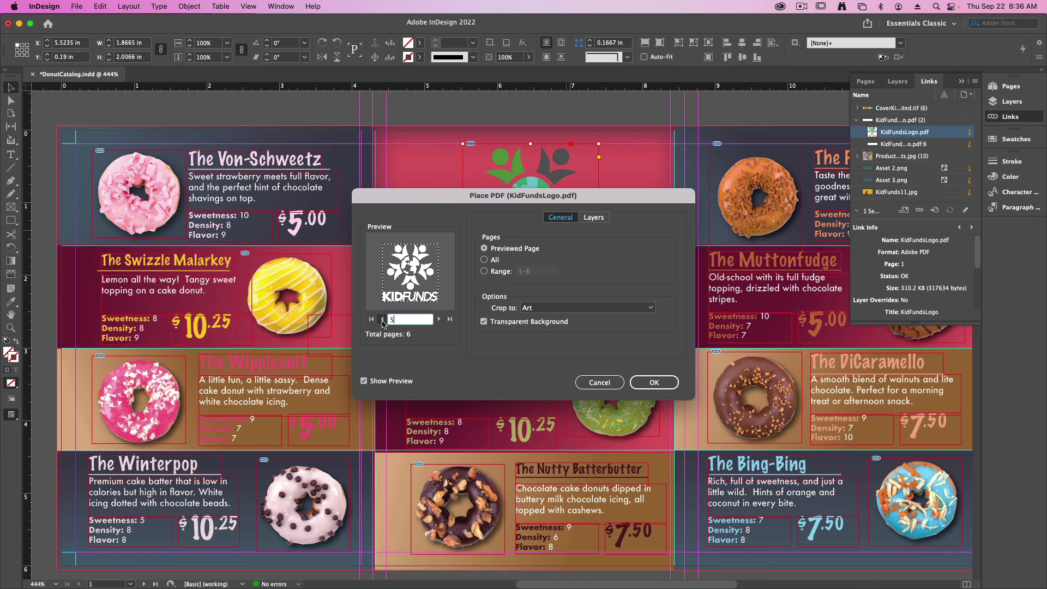
key("Return")
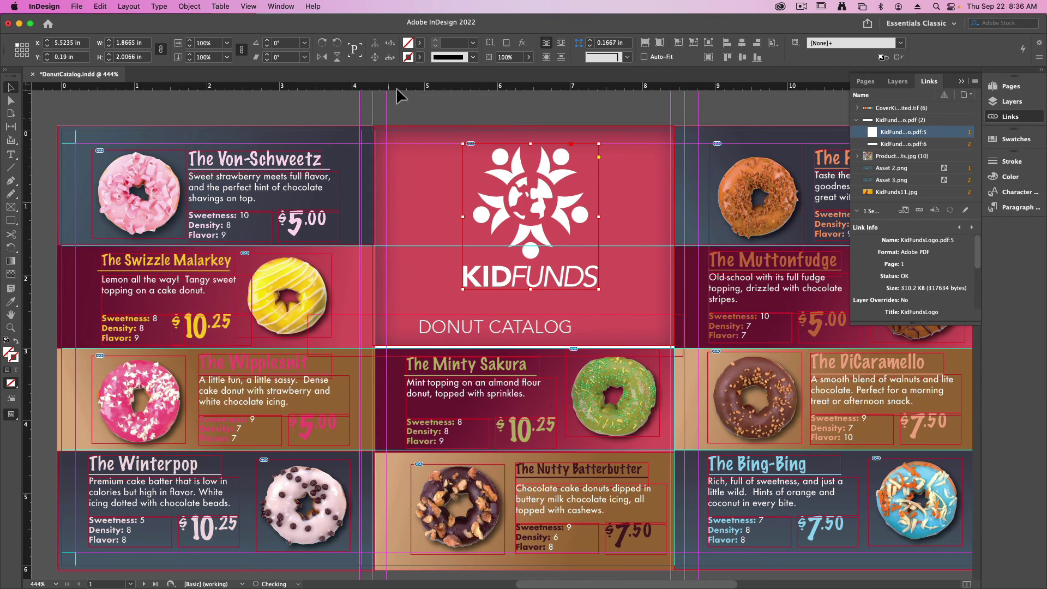
Shorten the DONUT CATALOG title beneath the logo to DONUTS.
scroll(446, 156, "right", 2)
key("t")
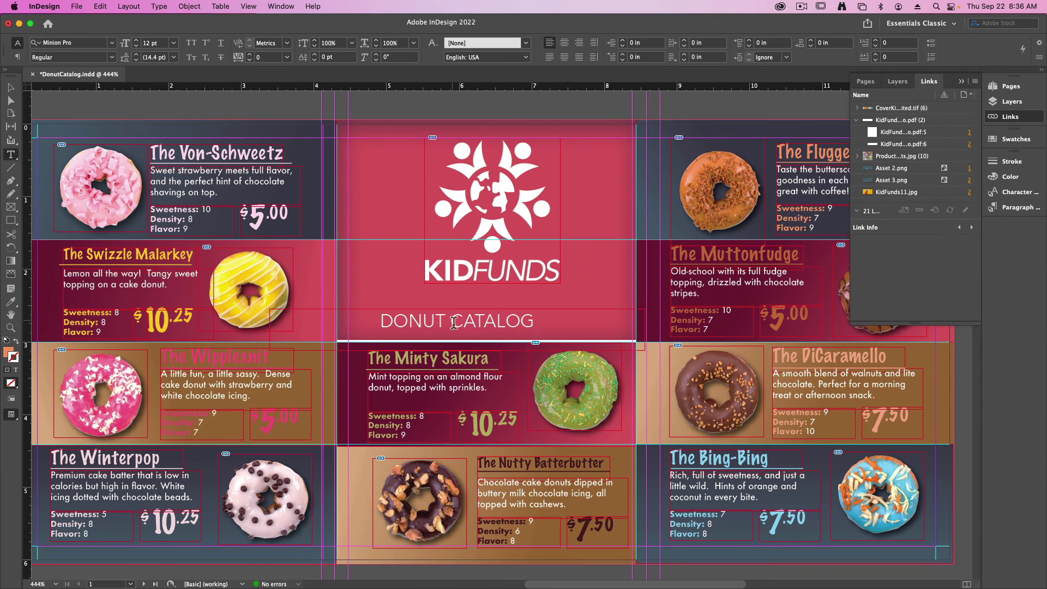
left_click_drag(454, 323, 559, 332)
key("BackSpace")
key("BackSpace")
key("BackSpace")
type("t")
key("BackSpace")
type("TS")
Set the DONUTS title in the middle panel to the Avenir Heavy Oblique font style.
key("super+a")
left_click(114, 43)
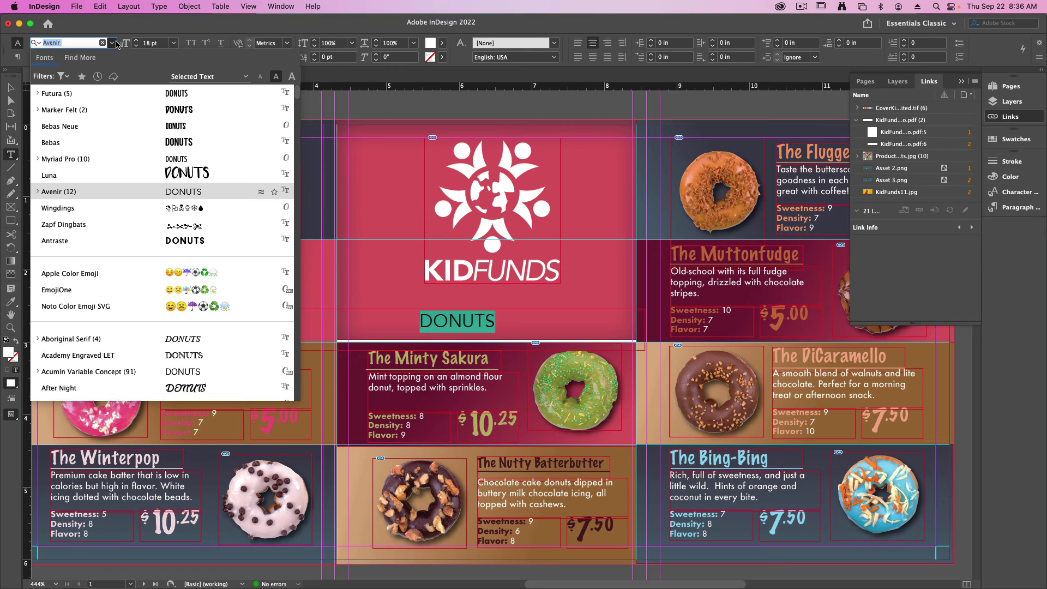
left_click(114, 44)
left_click(112, 57)
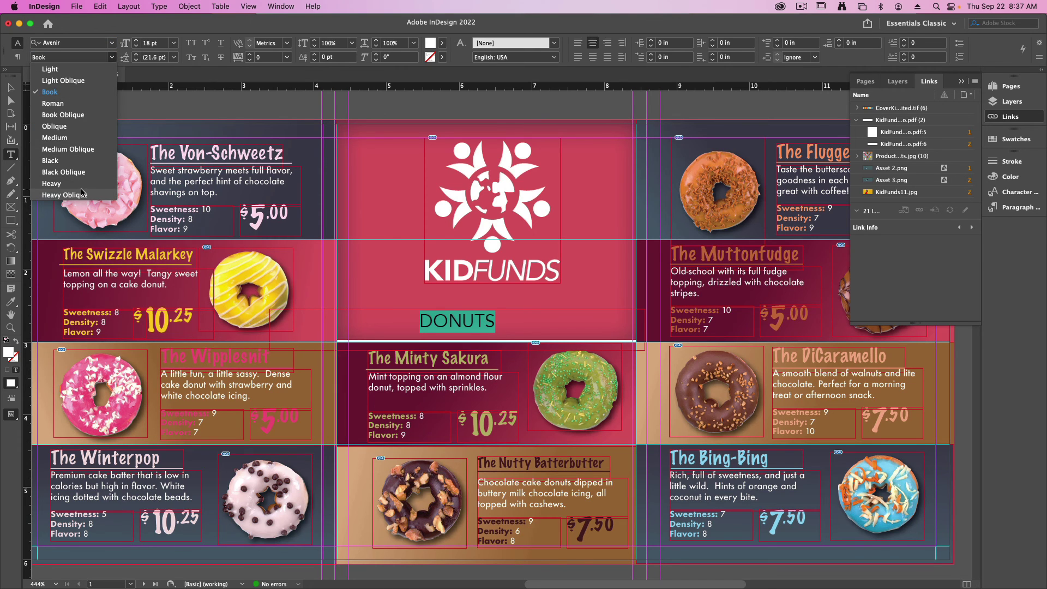
left_click(81, 194)
Resize the DONUTS text frame to about 3.91 by 0.73 in so it sits directly beneath the logo within the middle panel.
left_click(11, 87)
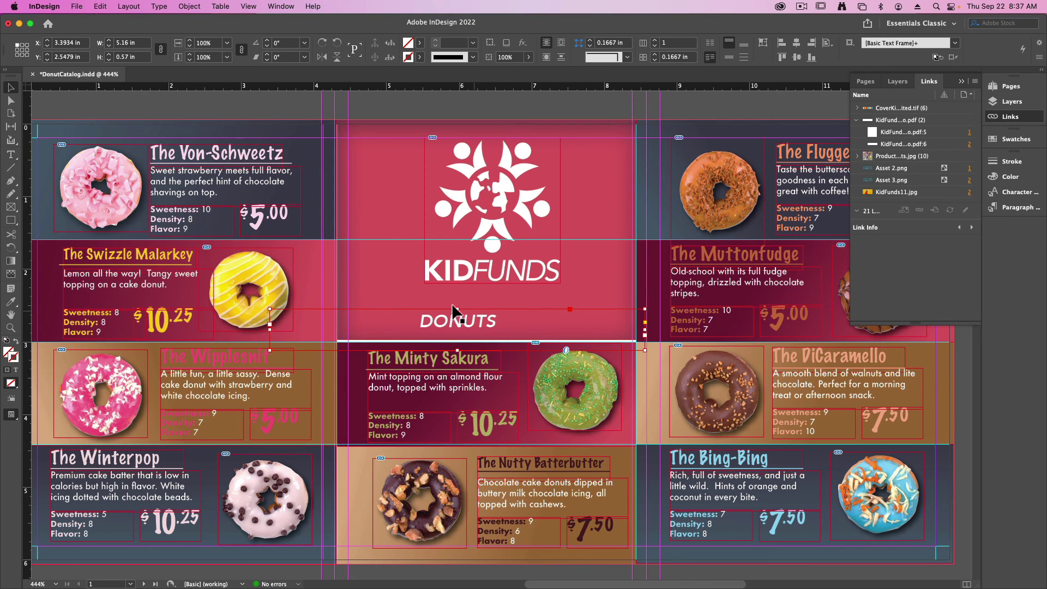
left_click_drag(457, 309, 457, 286)
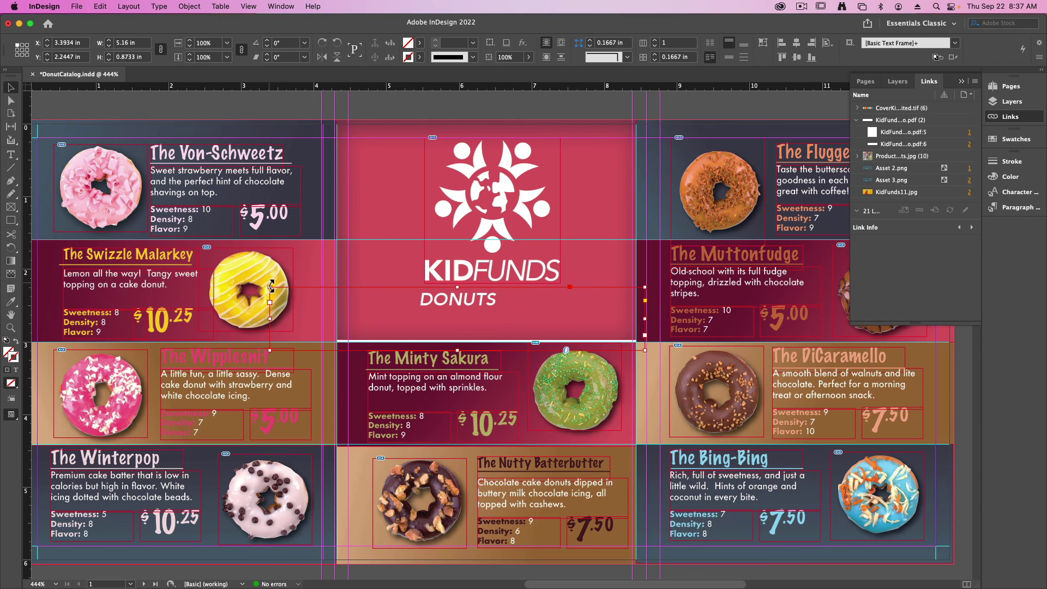
left_click_drag(271, 288, 348, 284)
left_click_drag(647, 318, 633, 317)
left_click_drag(491, 351, 486, 341)
Enlarge the DONUTS title to 30 pt so it matches the width of the KIDFUNDS wordmark above it.
left_click(601, 209)
double_click(503, 296)
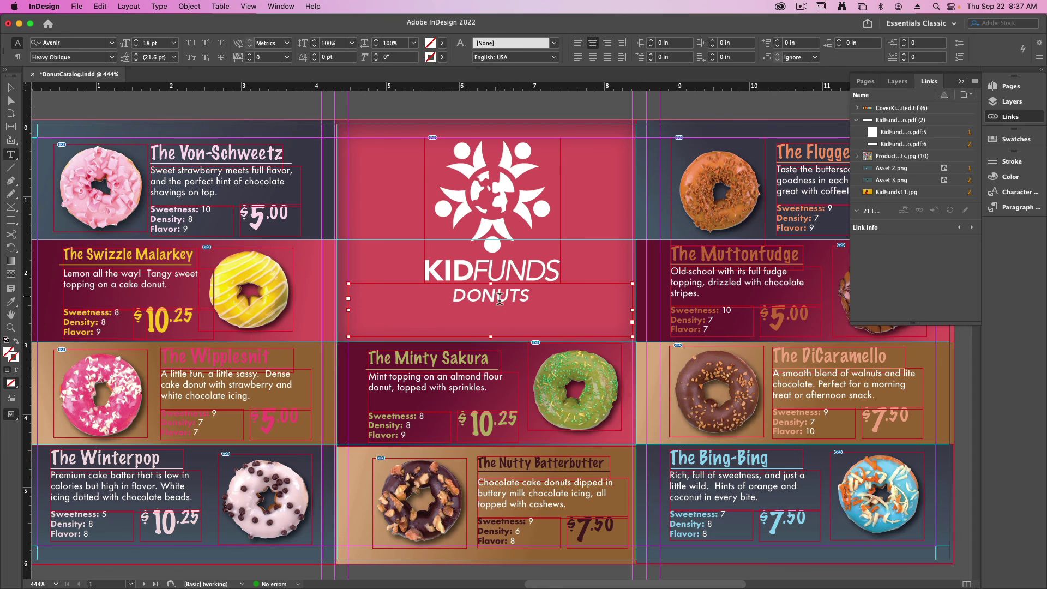
double_click(503, 296)
key("super+shift+period")
key("super+shift+period")
key("super+shift+period")
key("super+shift+period")
key("super+shift+period")
key("super+shift+period")
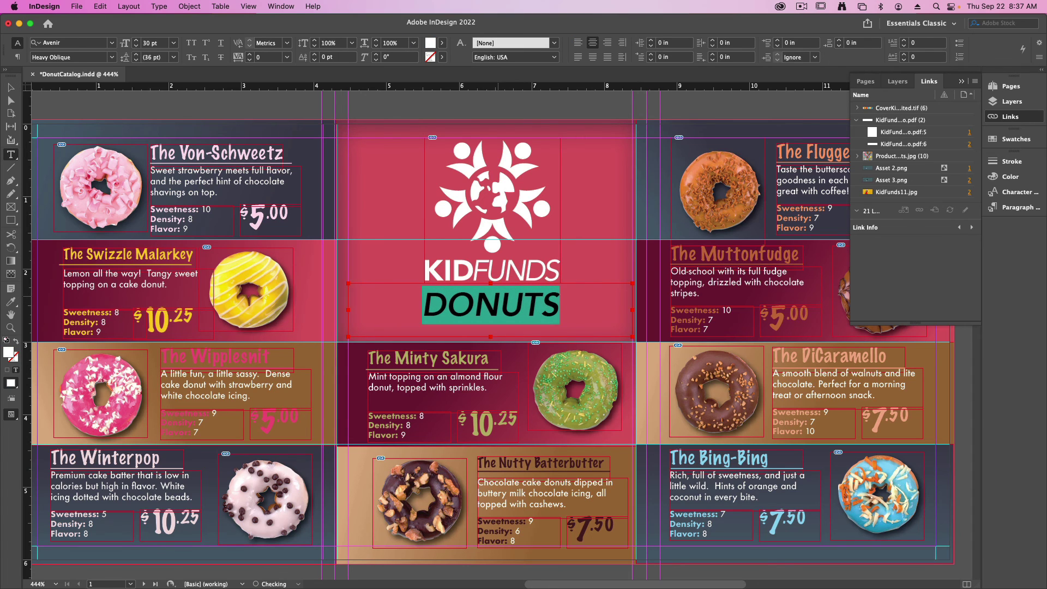
key("super+shift+period")
Preview the finished layout without guides and frame edges, and save the catalog document.
left_click(10, 88)
key("w")
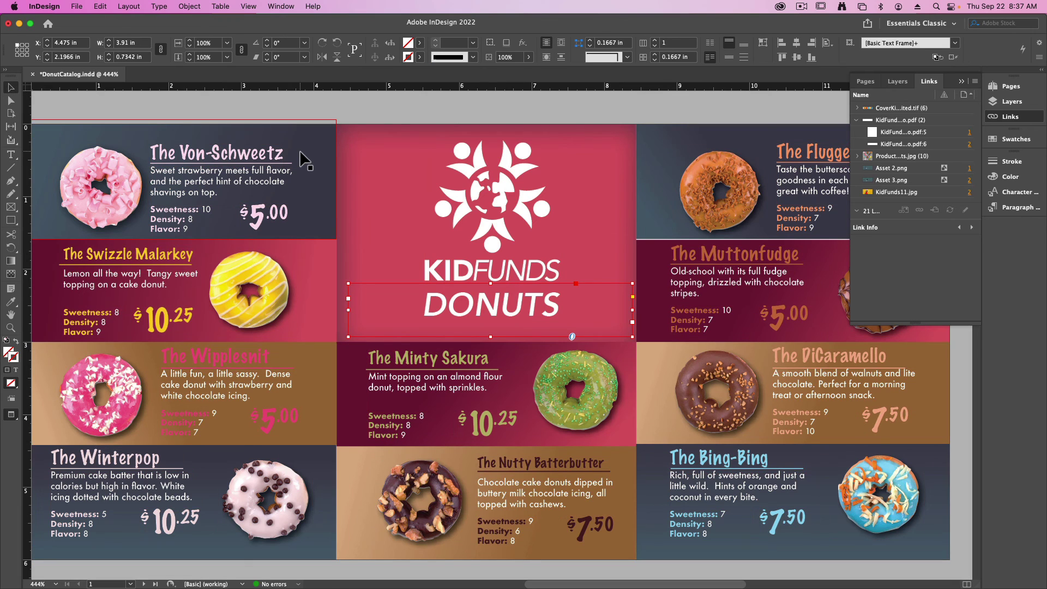
left_click(370, 112)
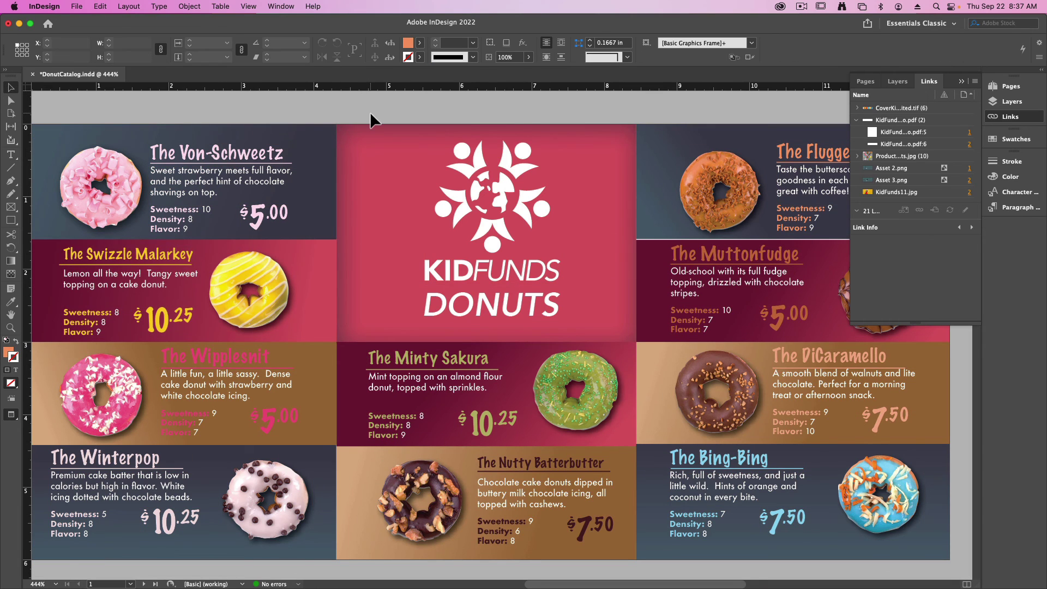
key("super+minus")
key("super+s")
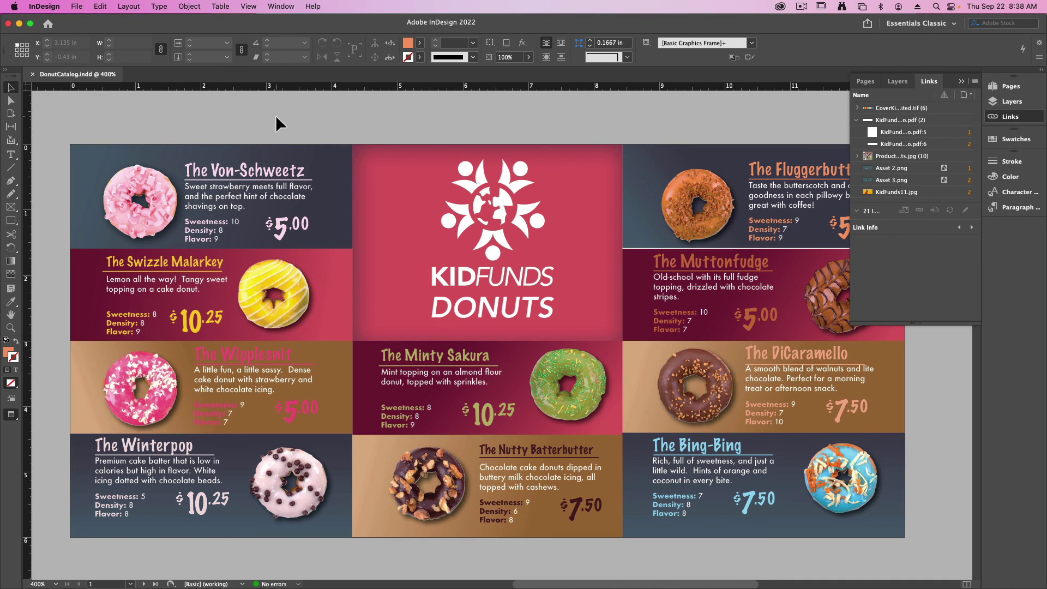
Package the document to the Desktop as DonutCatalog Folder with fonts, linked graphics, IDML and a High Quality Print PDF.
left_click(74, 7)
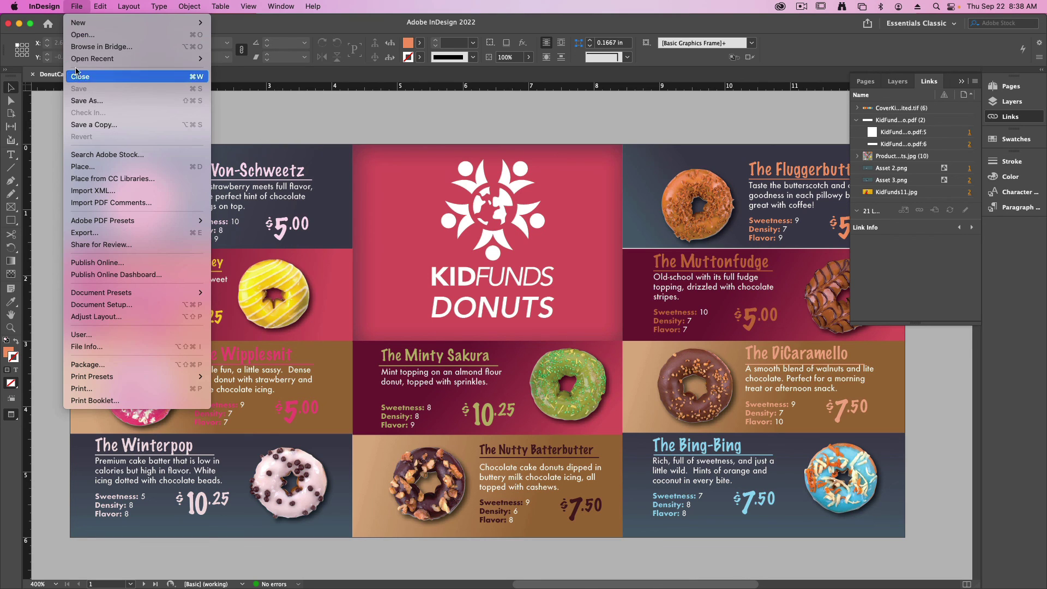
left_click(134, 365)
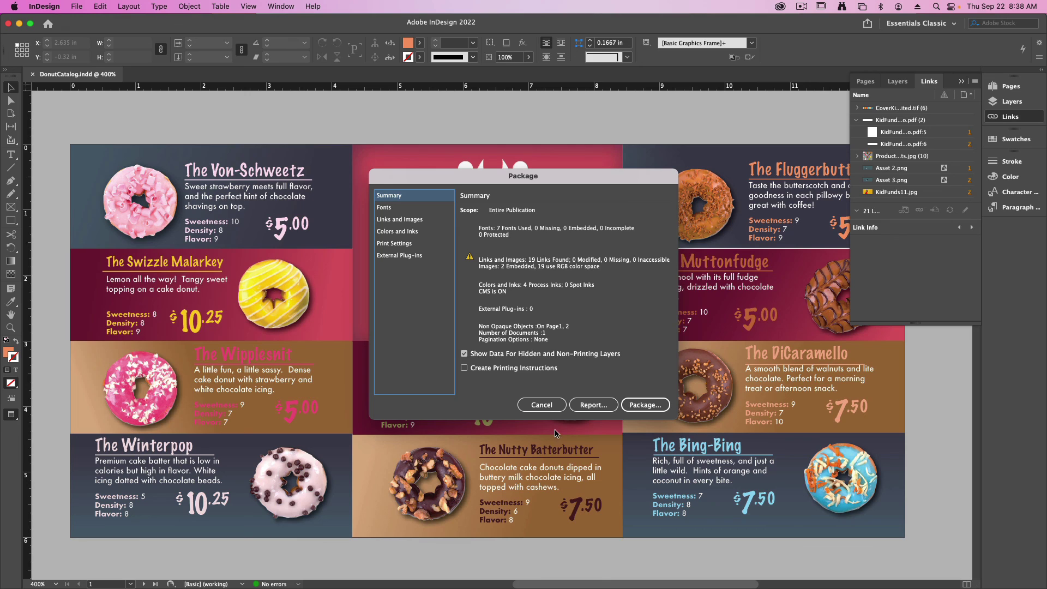
left_click(642, 404)
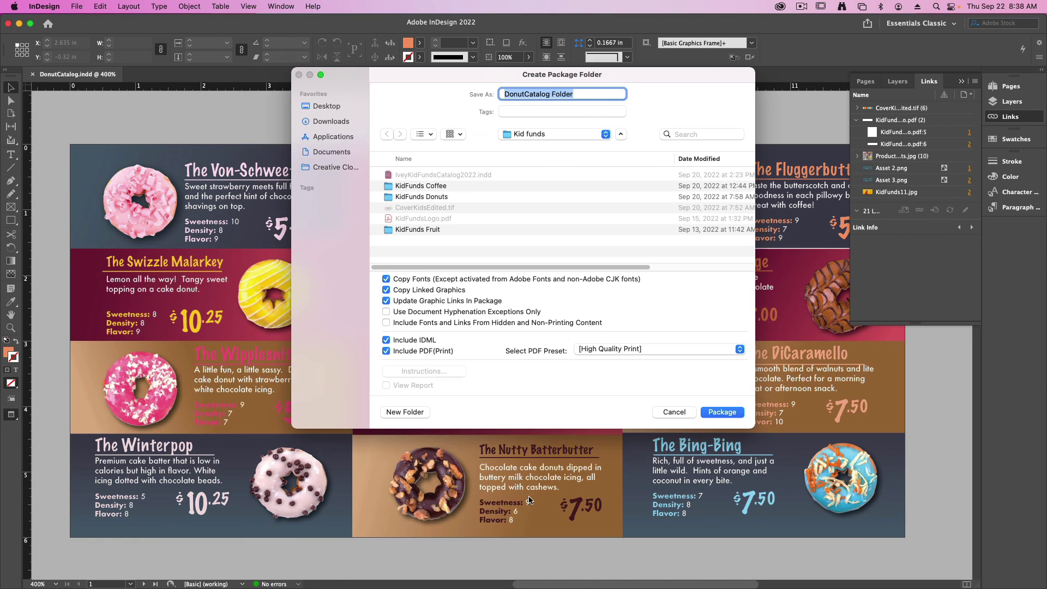
left_click(331, 107)
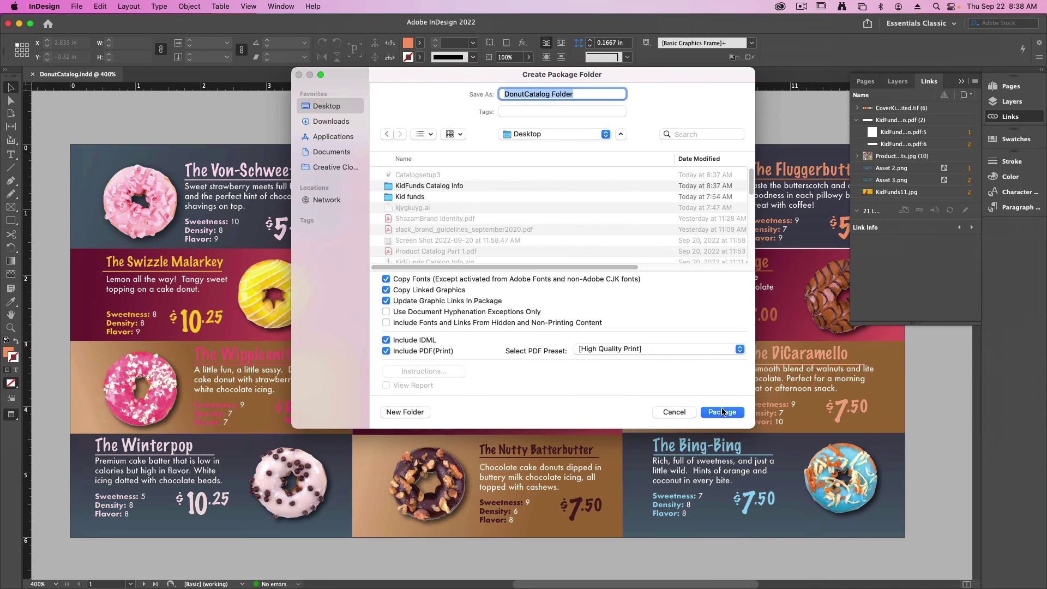
left_click(723, 412)
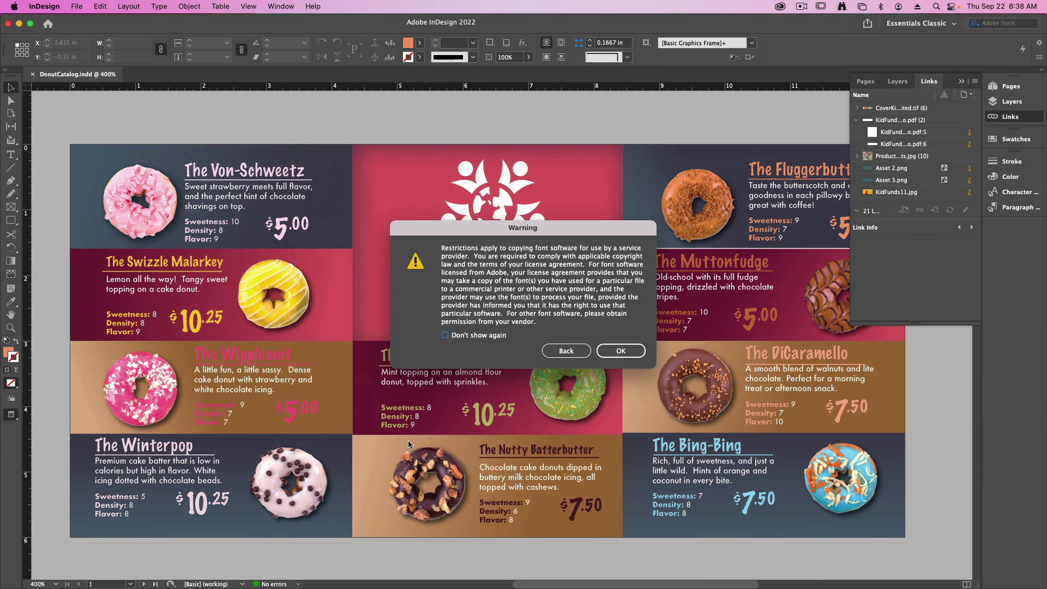
left_click(621, 351)
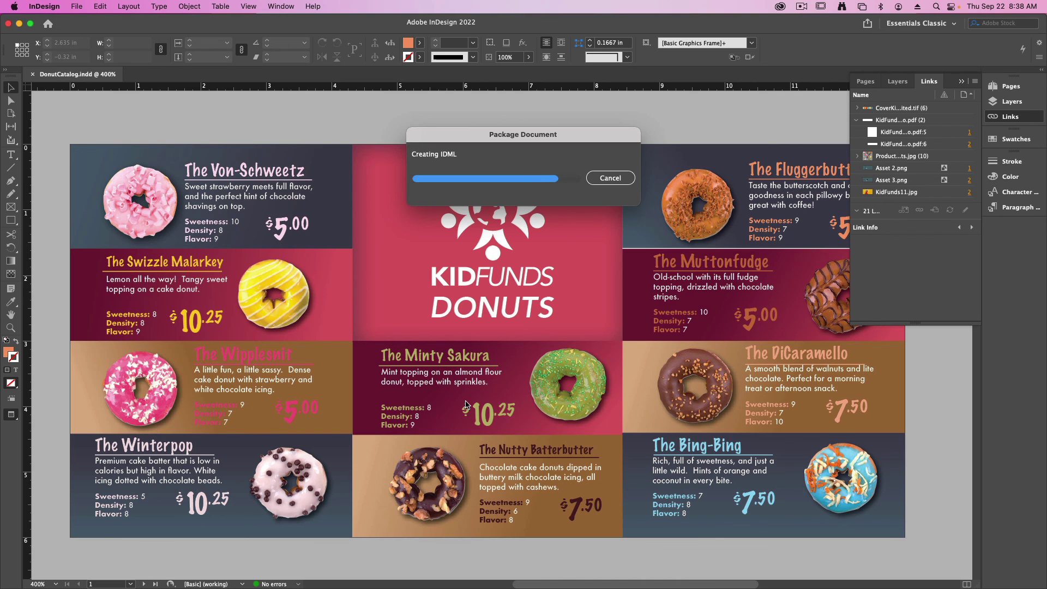
scroll(467, 404, "down", 10)
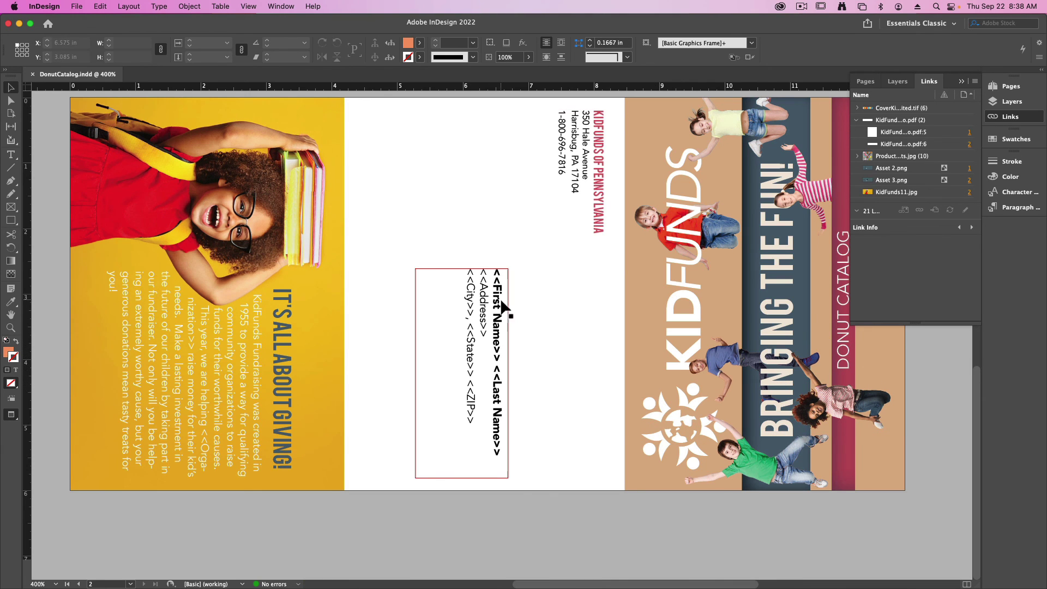
scroll(454, 428, "up", 10)
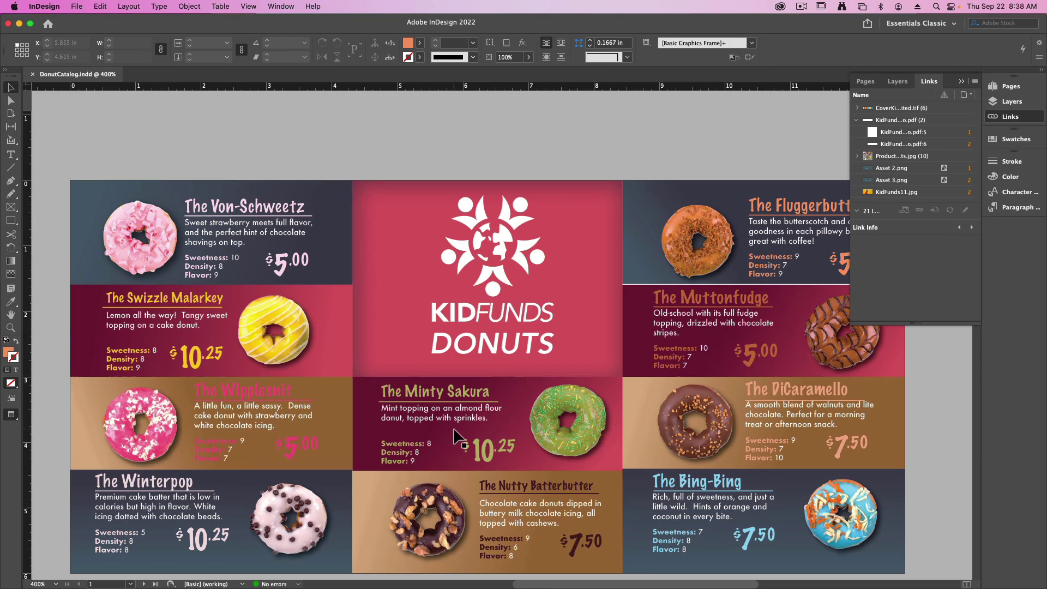
scroll(508, 439, "down", 1)
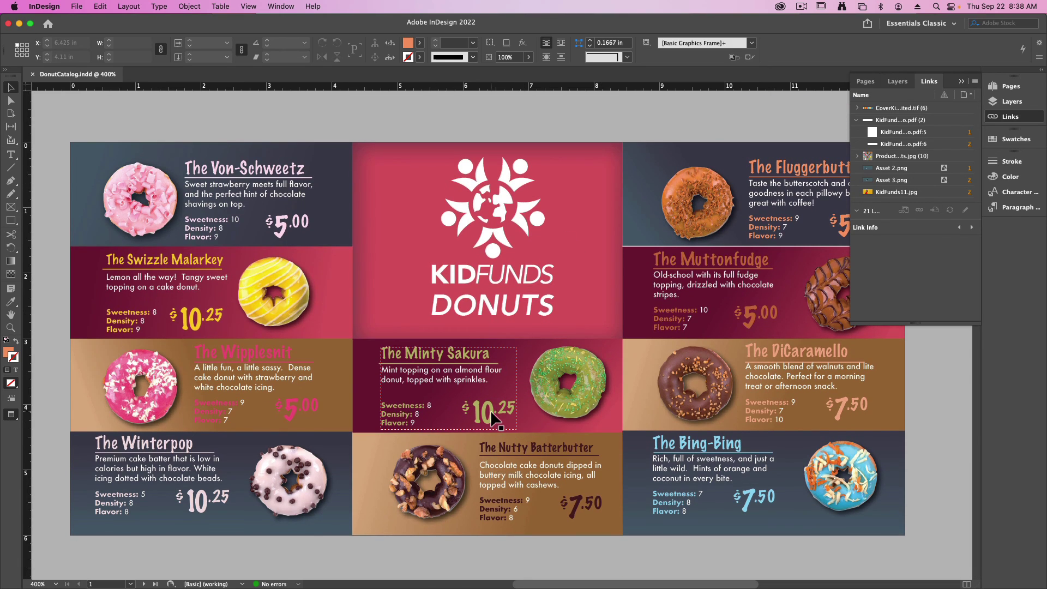